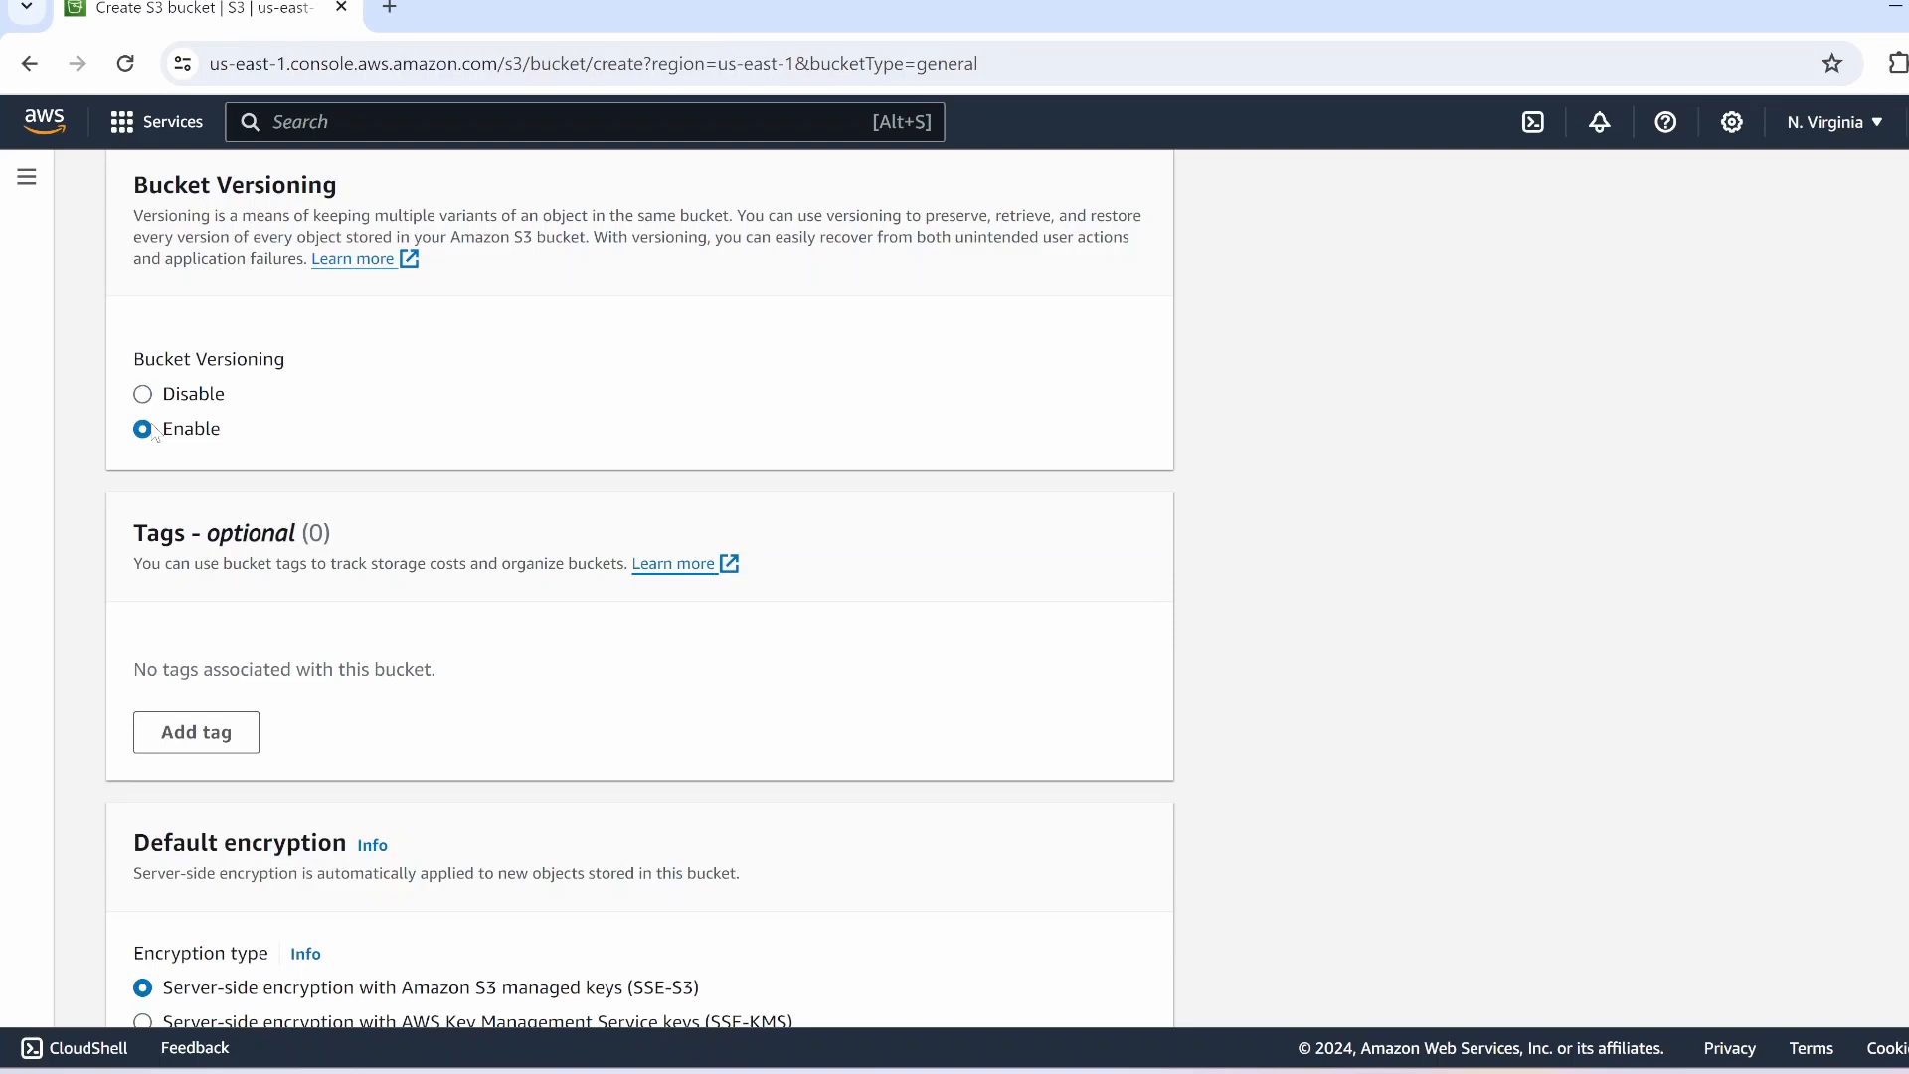
Step: Add a tag with key Name and value ITechGrow to the new bucket, and create the bucket
scroll(366, 459, down, 2)
click(209, 574)
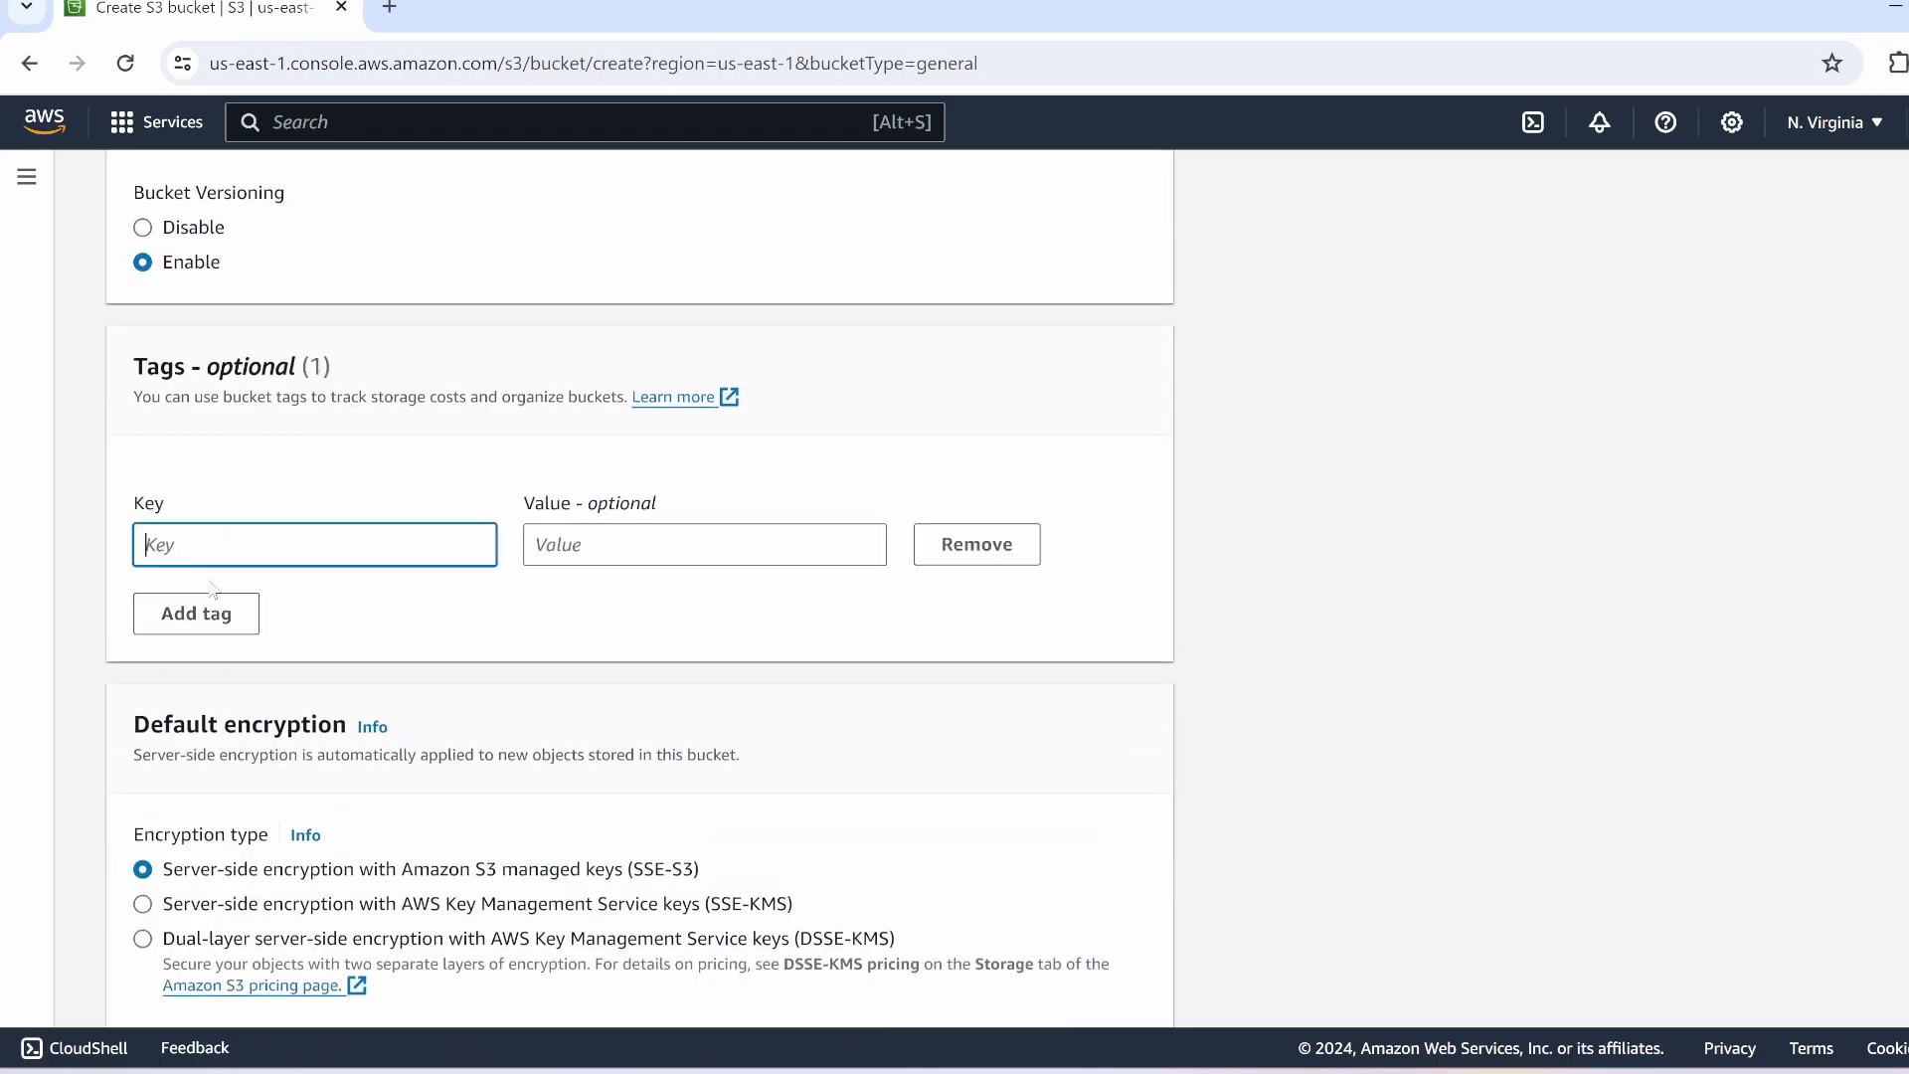
text(Name)
key(Tab)
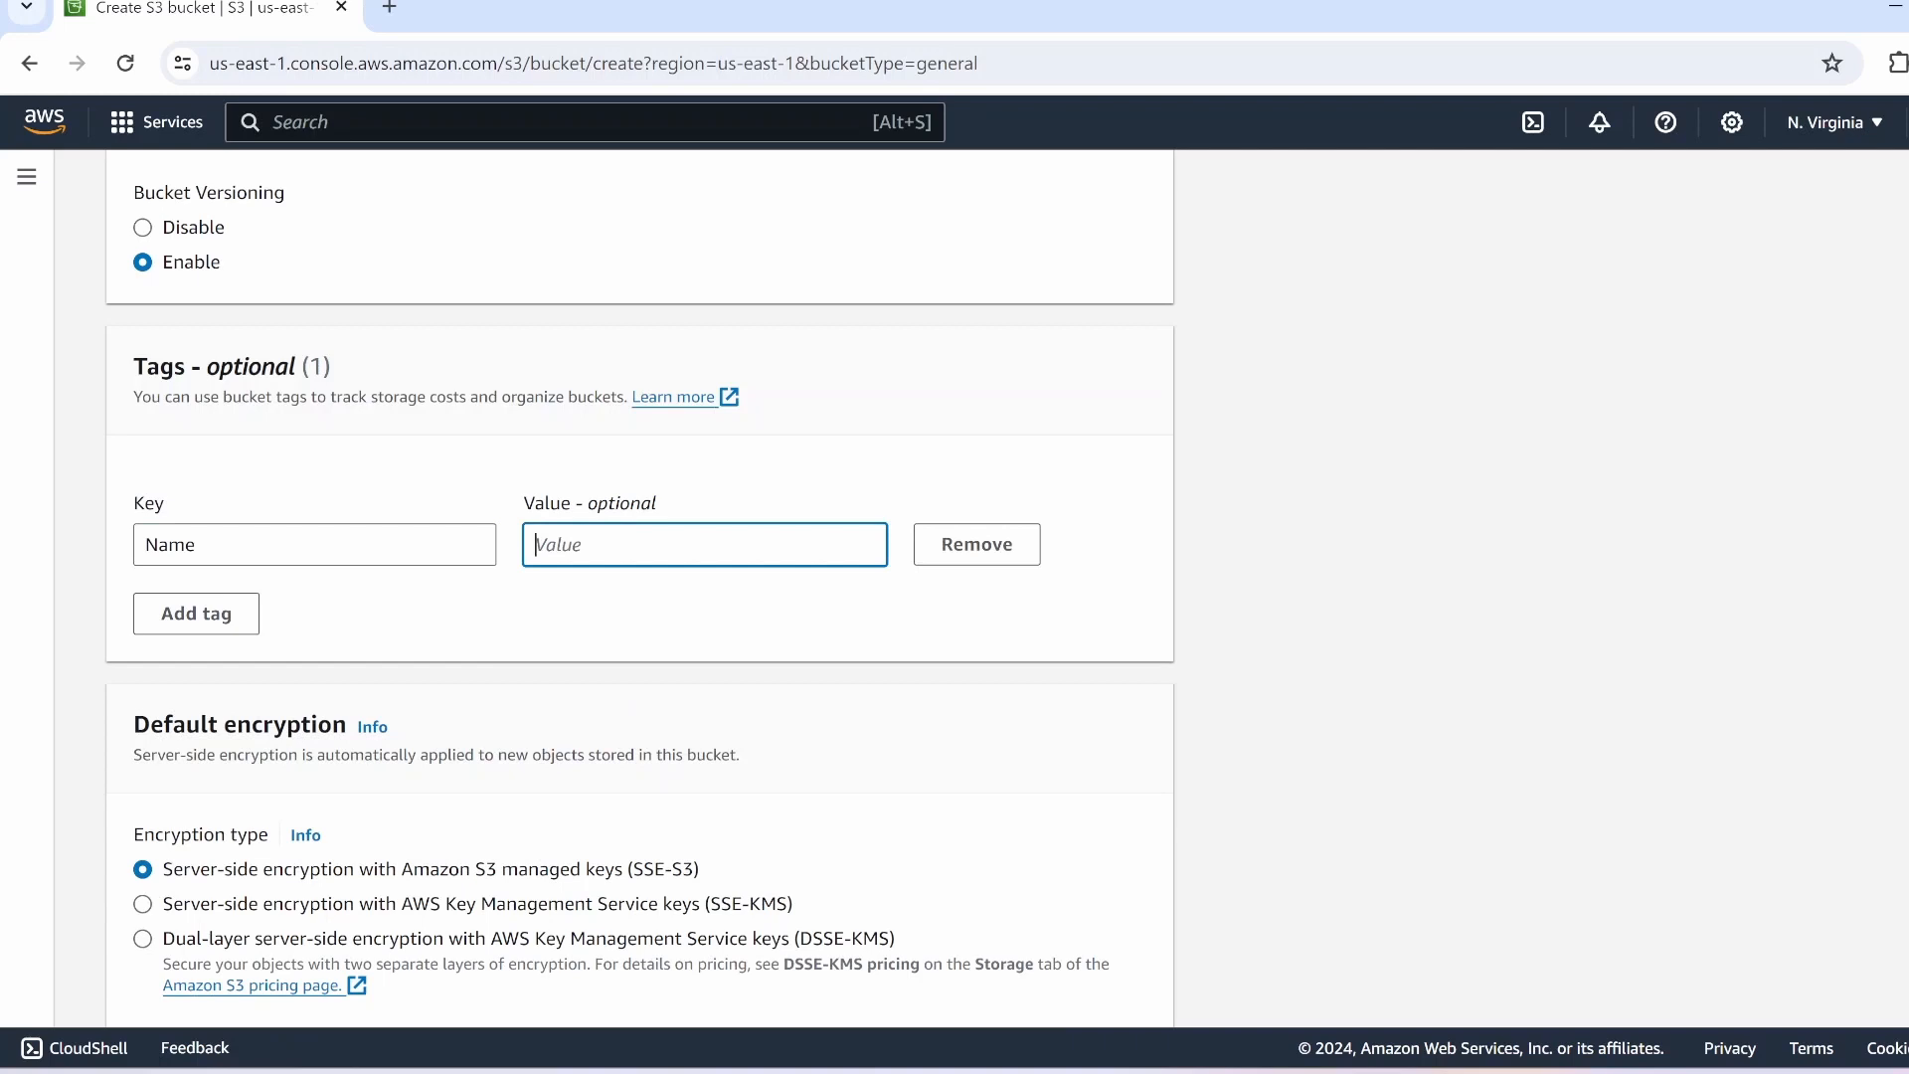
text(Ite)
key(BackSpace)
text(TechGrow)
scroll(466, 725, down, 5)
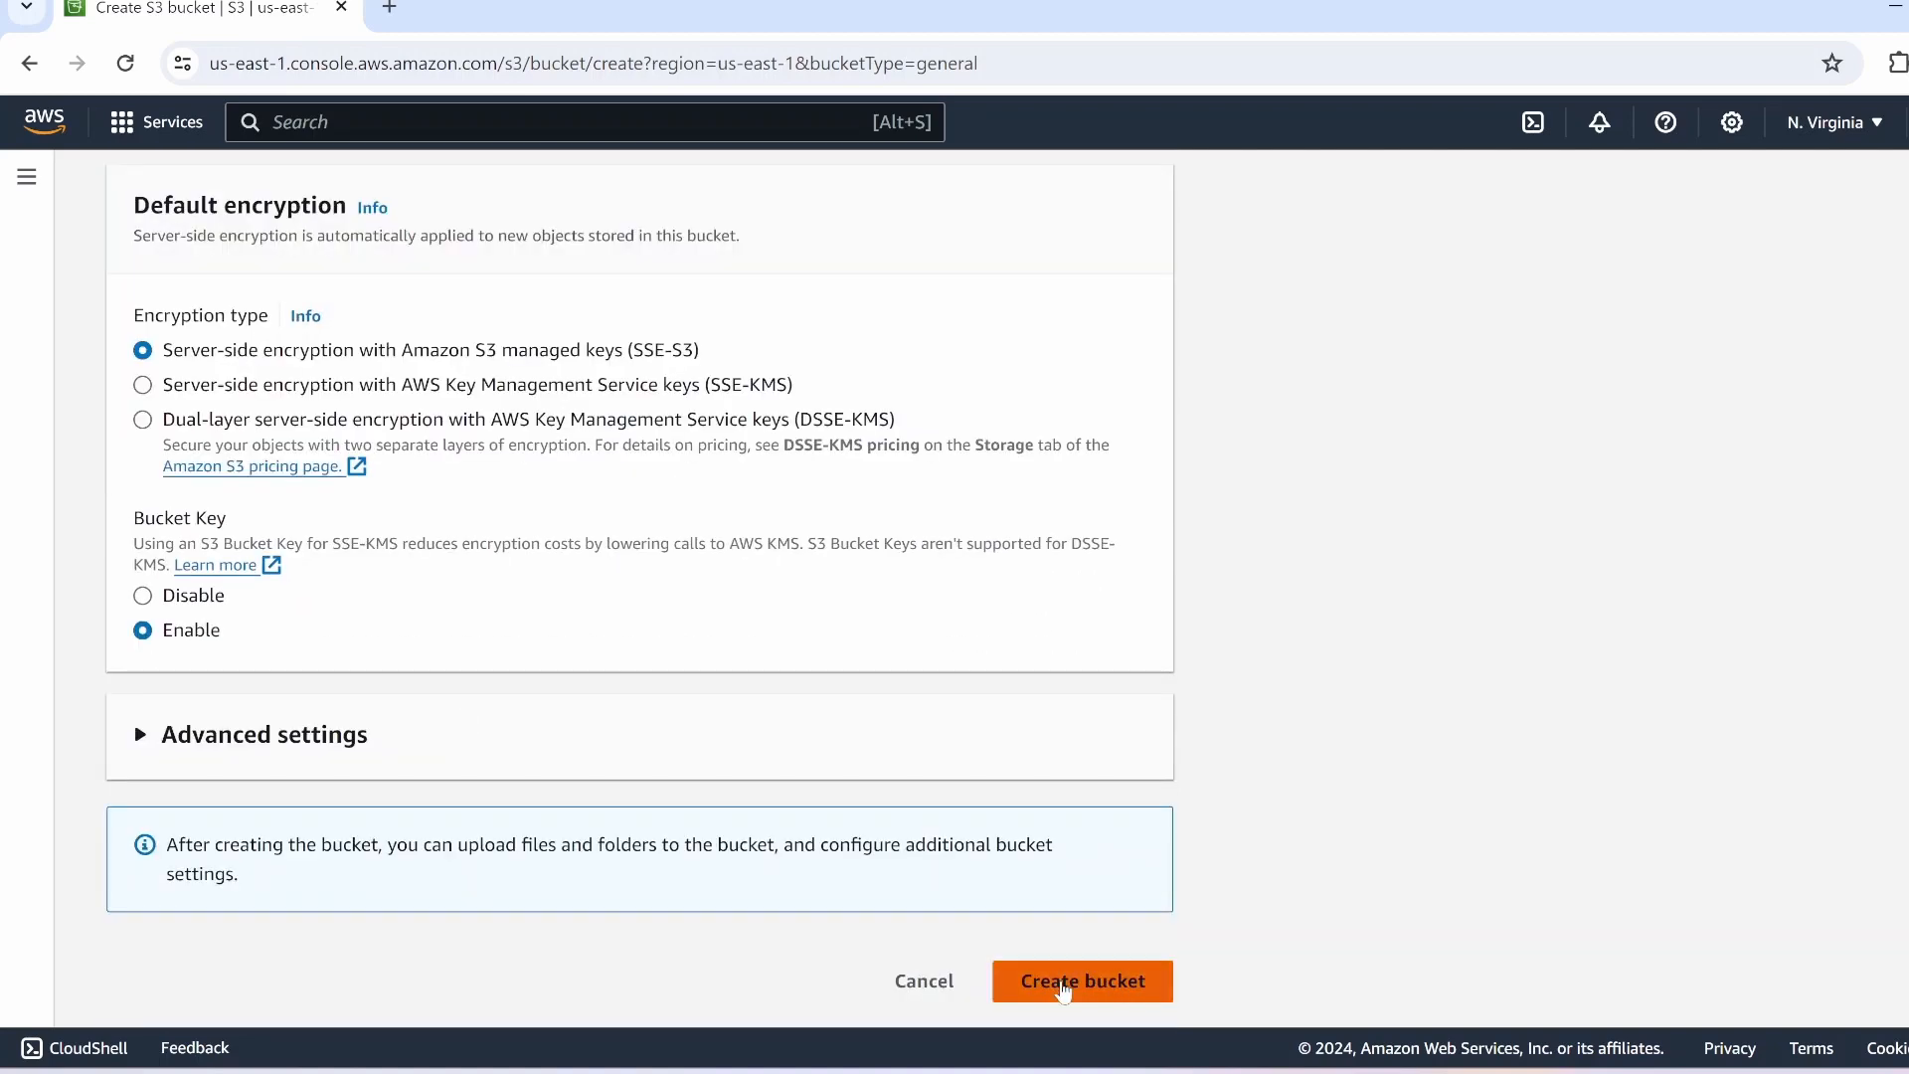
click(1034, 981)
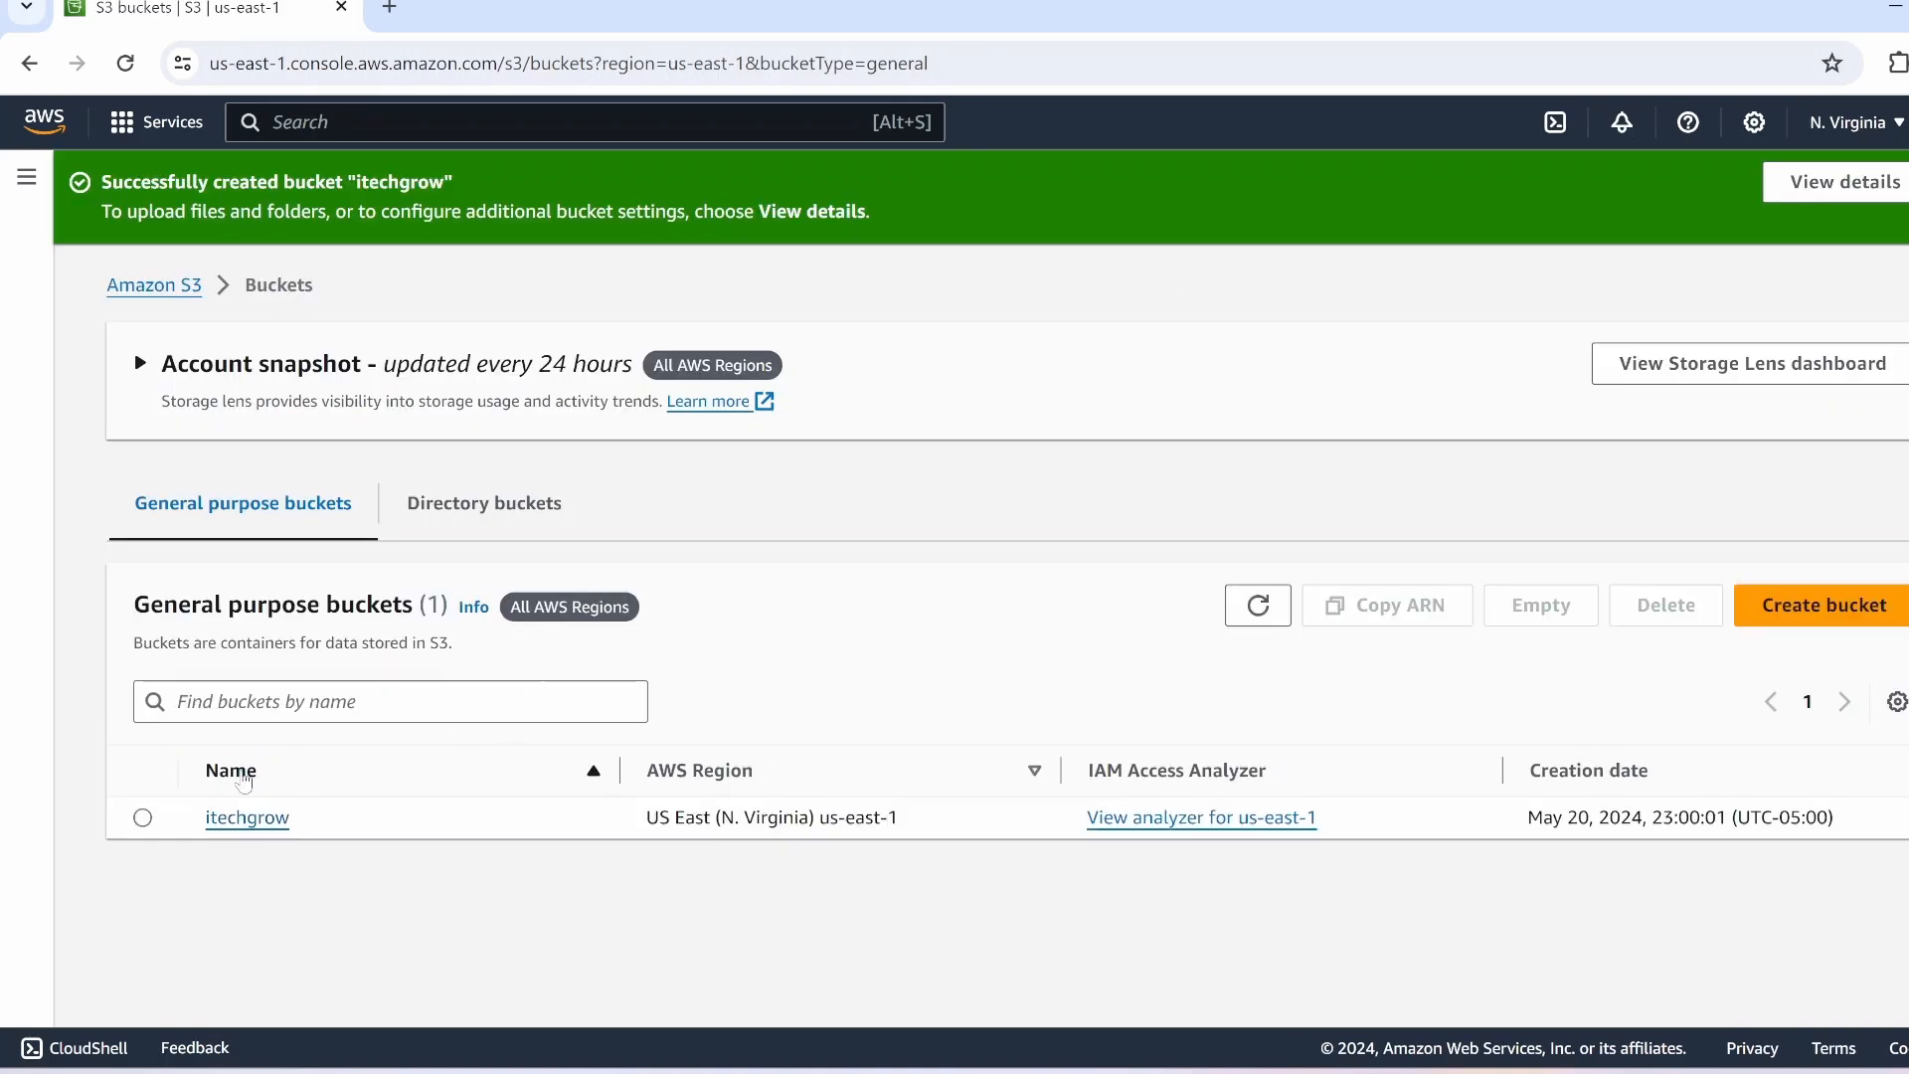
Step: Start a new lifecycle rule for the itechgrow bucket and name it Demo
click(142, 818)
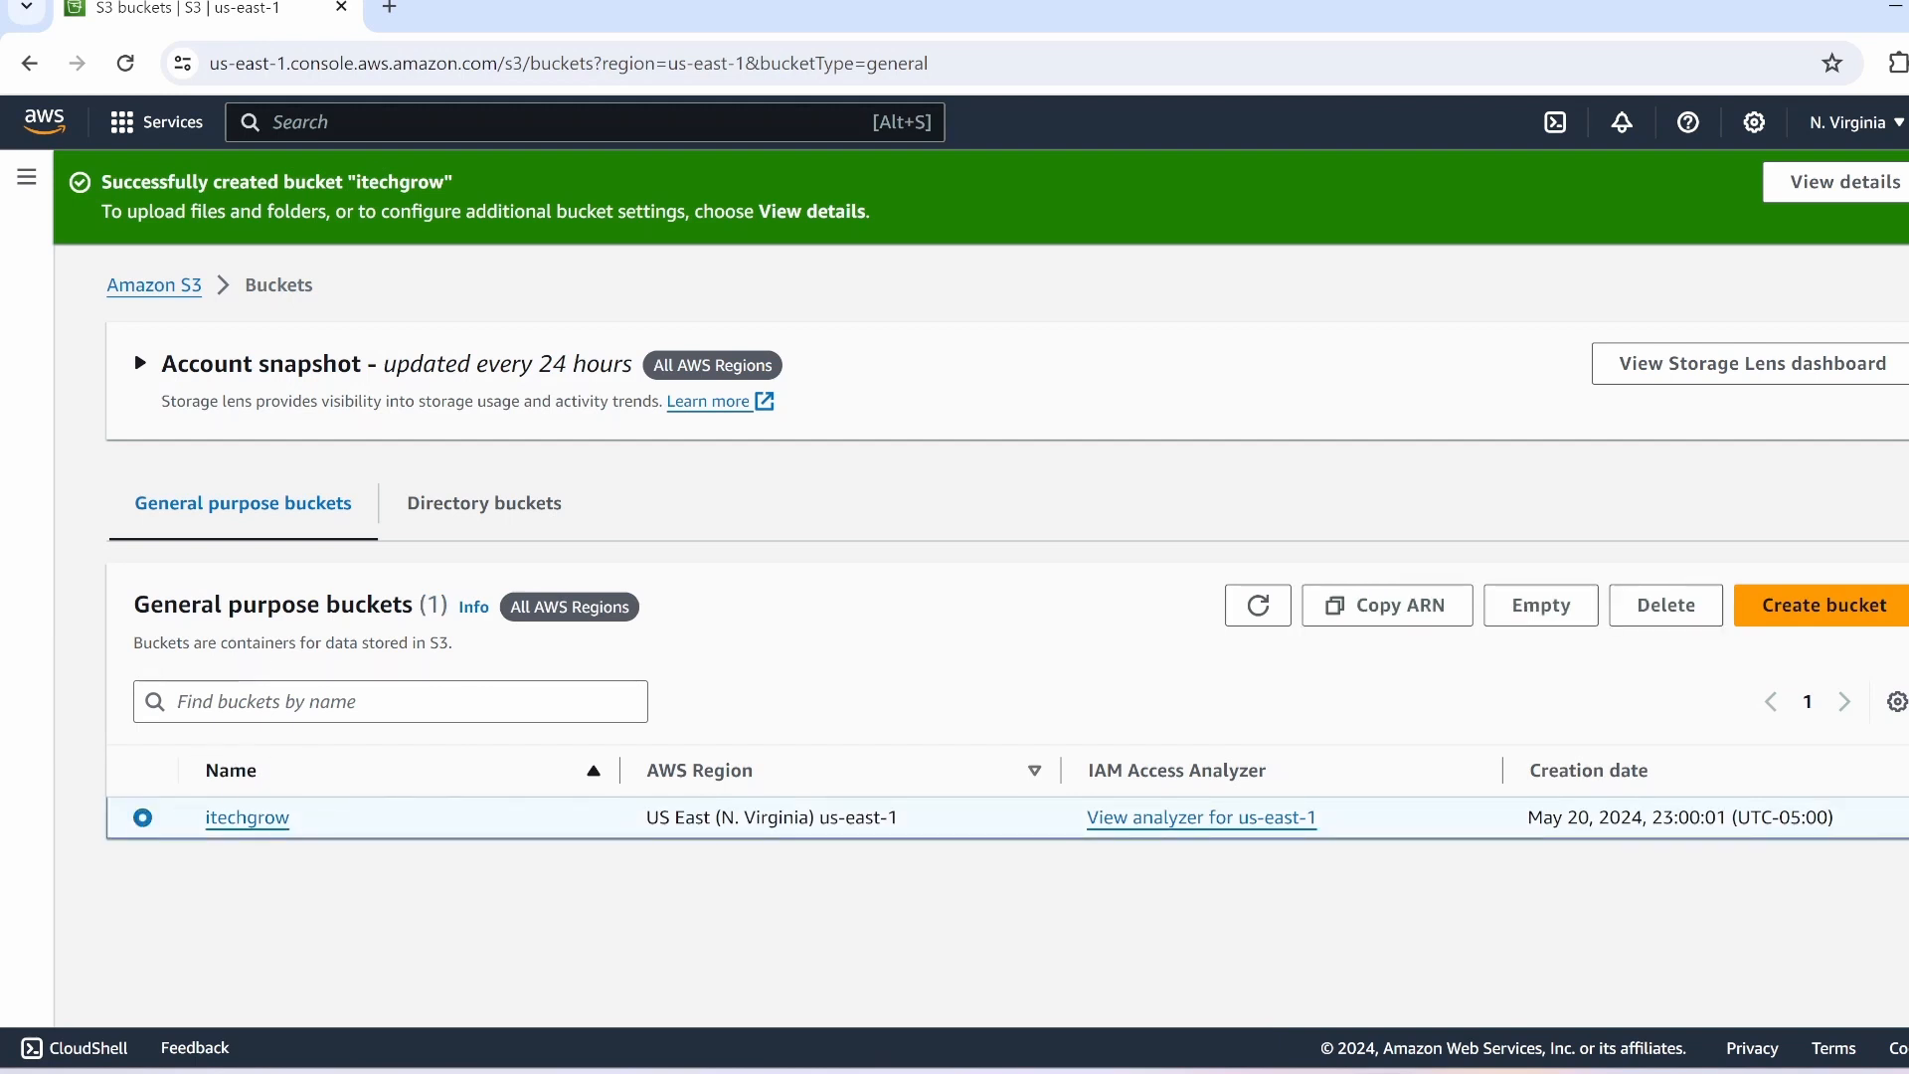
click(247, 821)
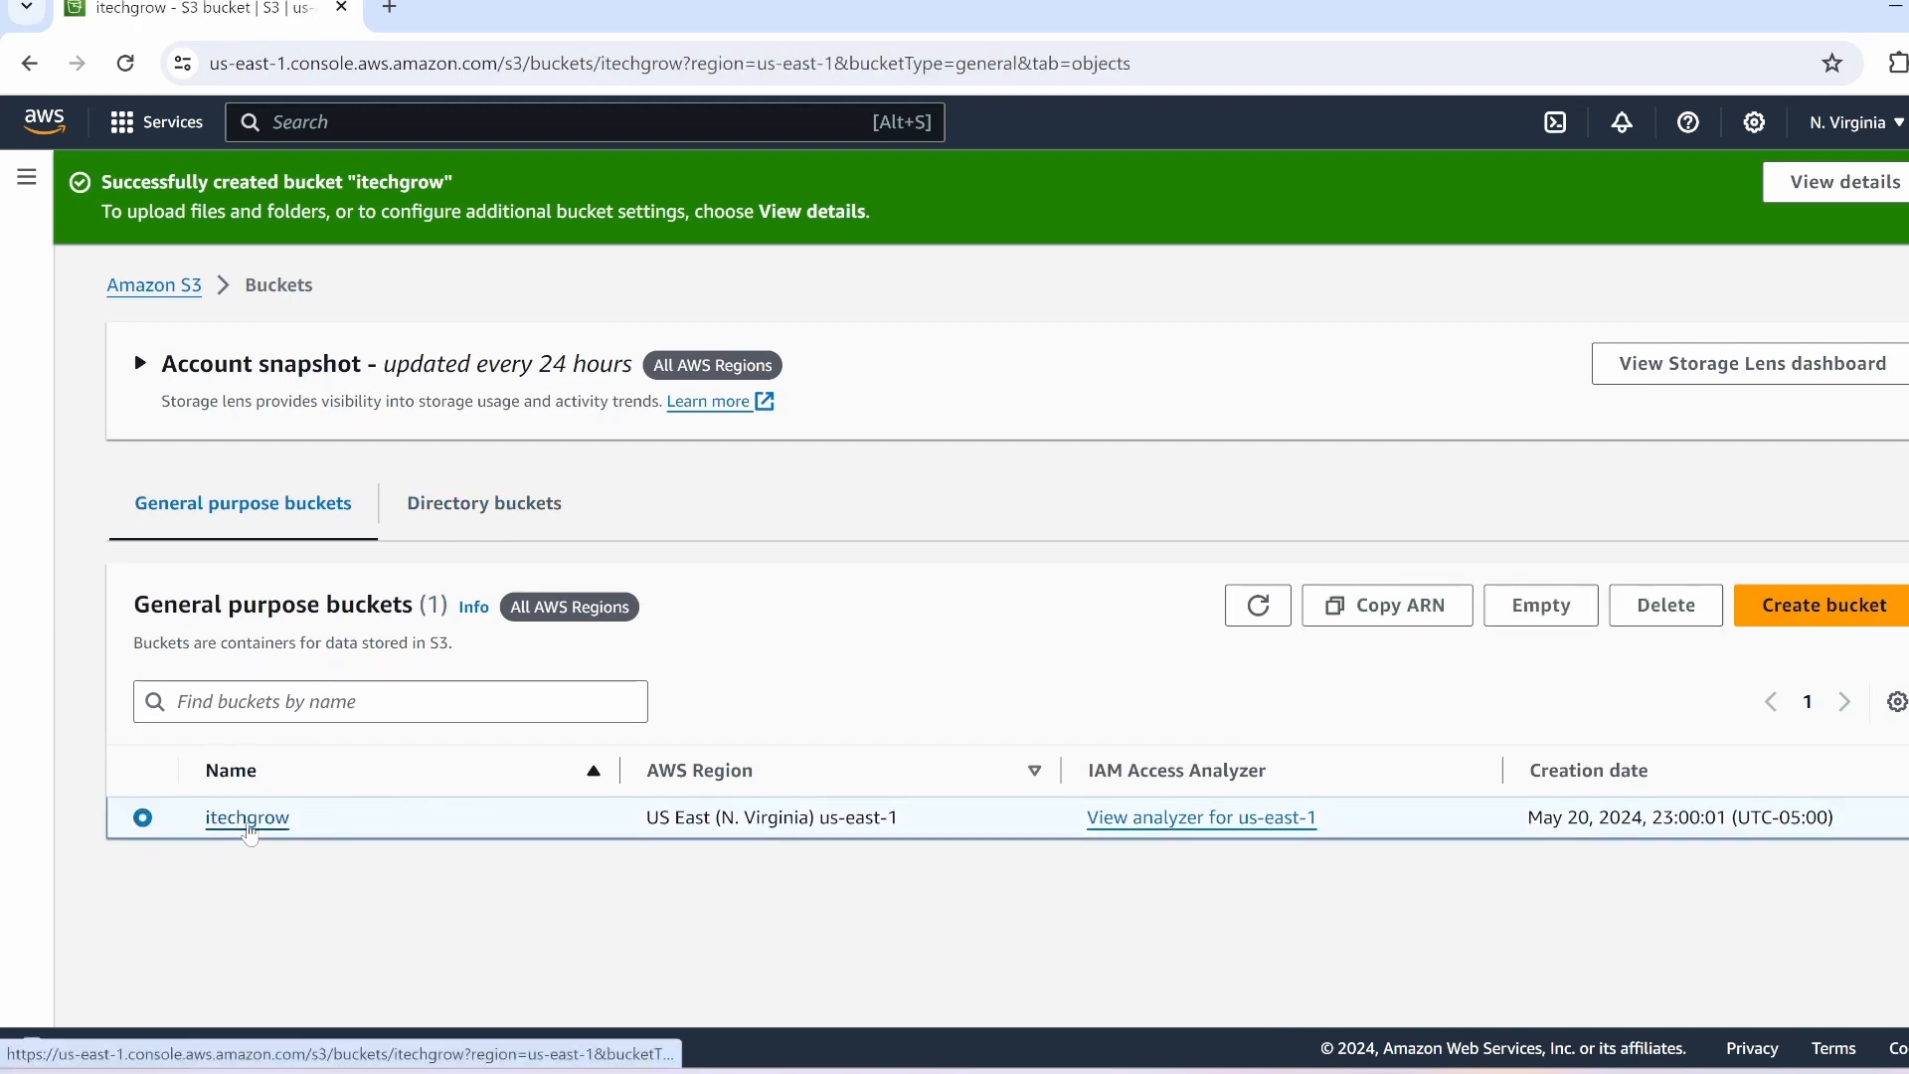
click(737, 350)
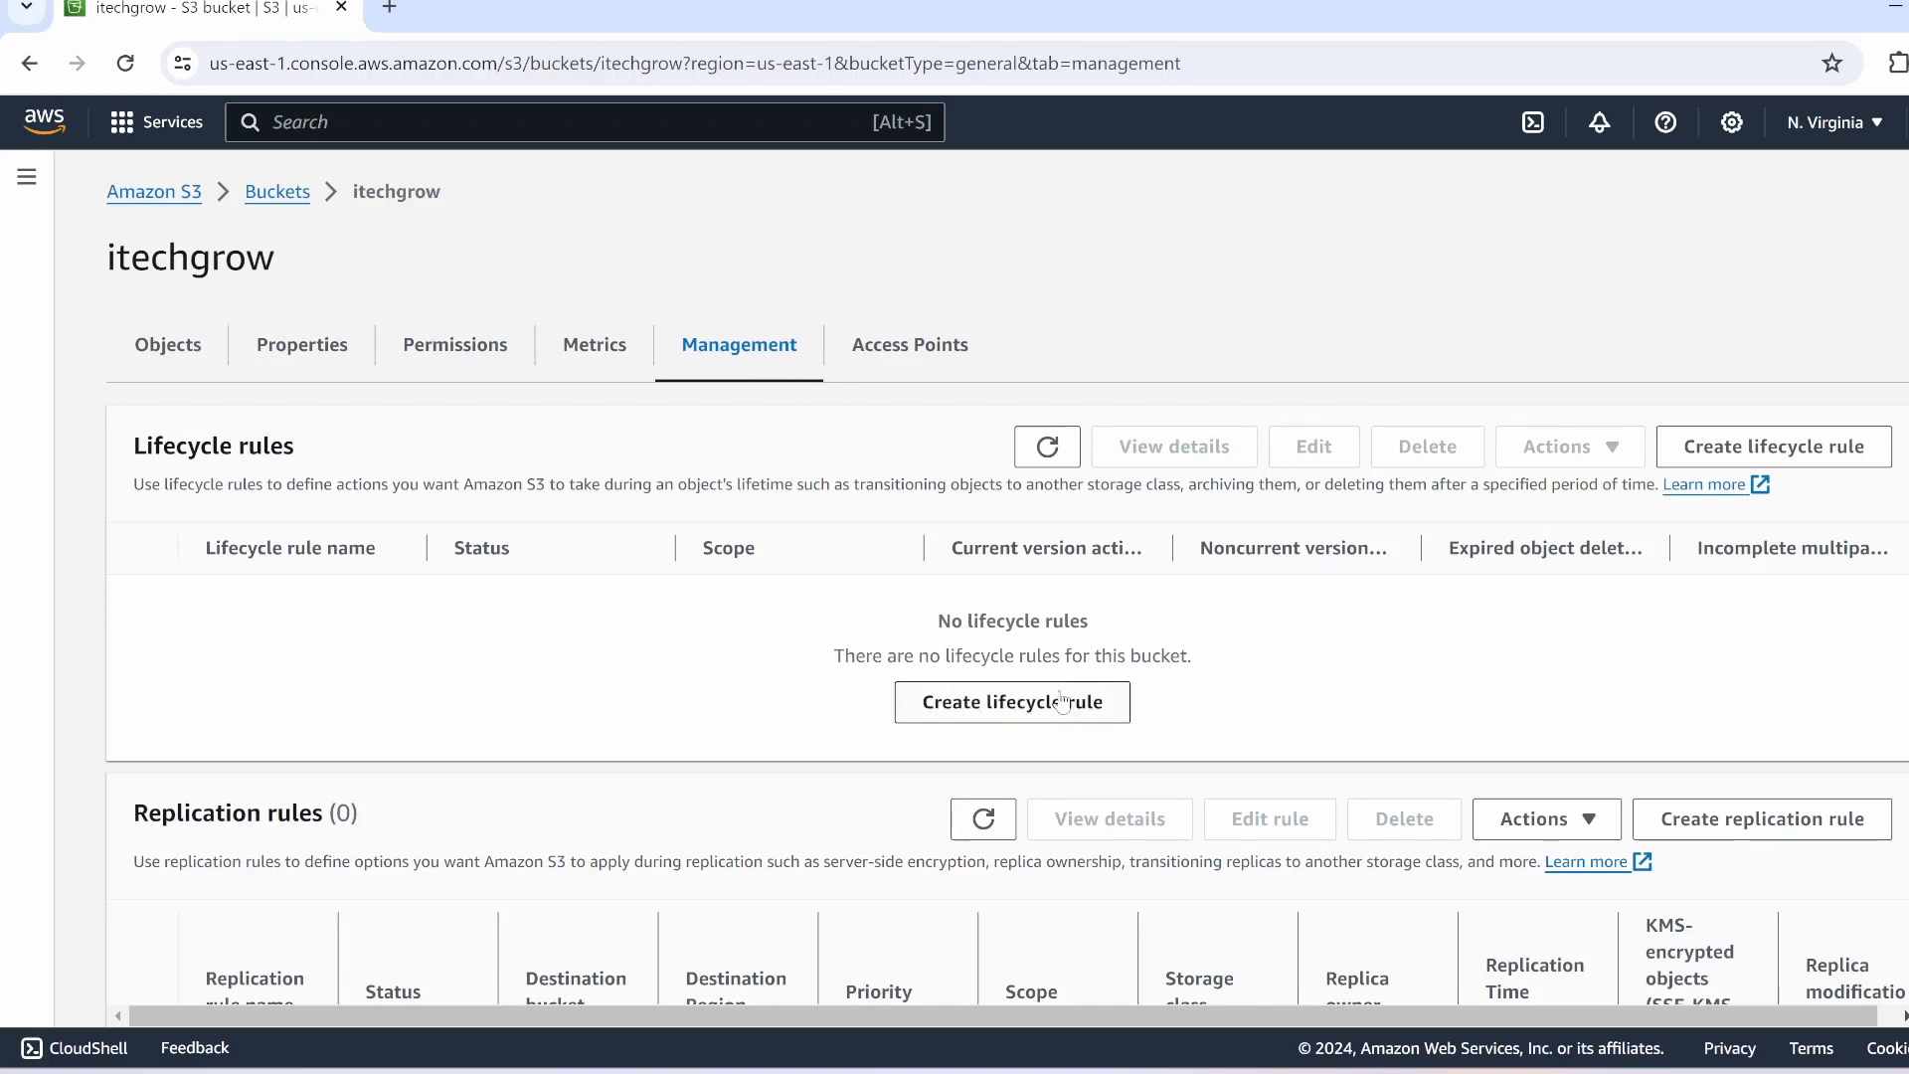
click(1786, 450)
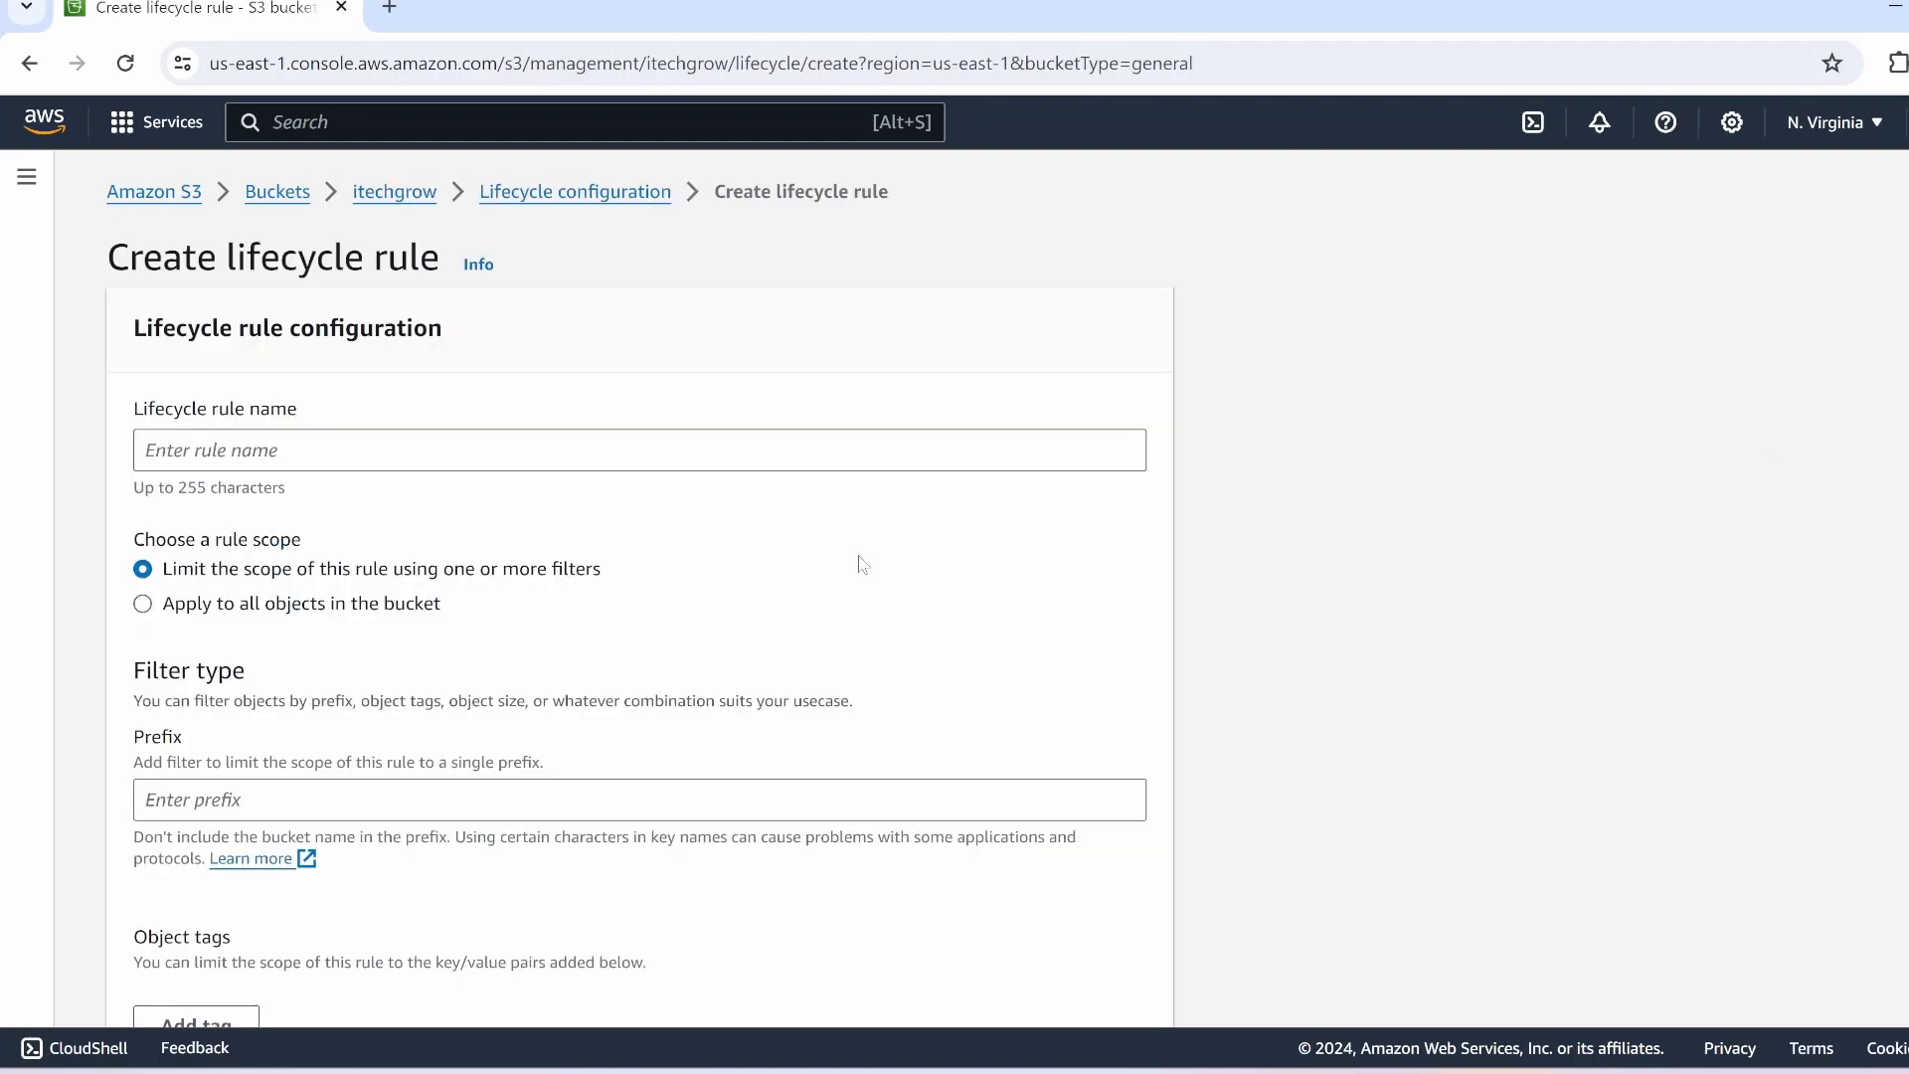
click(637, 449)
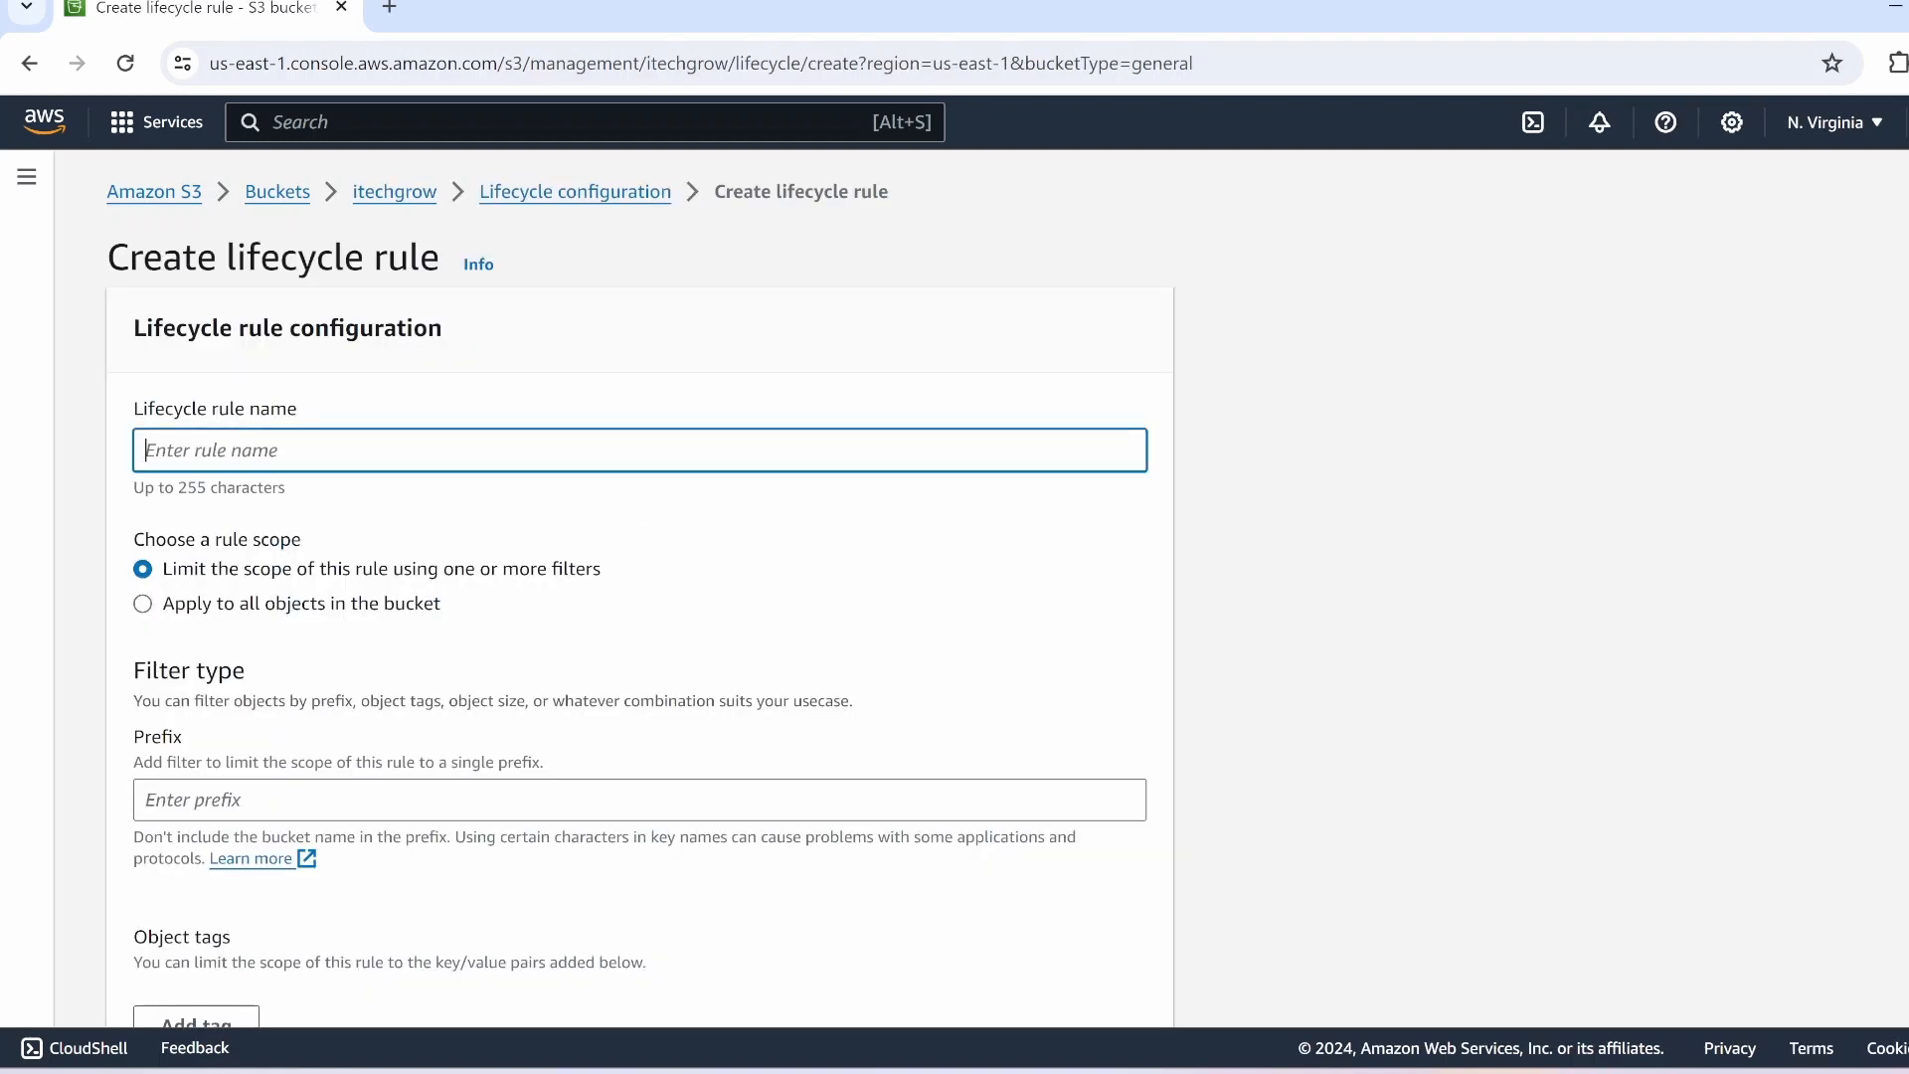
text(Demo)
Step: Apply the lifecycle rule to all objects in the bucket and acknowledge that scope
scroll(503, 639, down, 1)
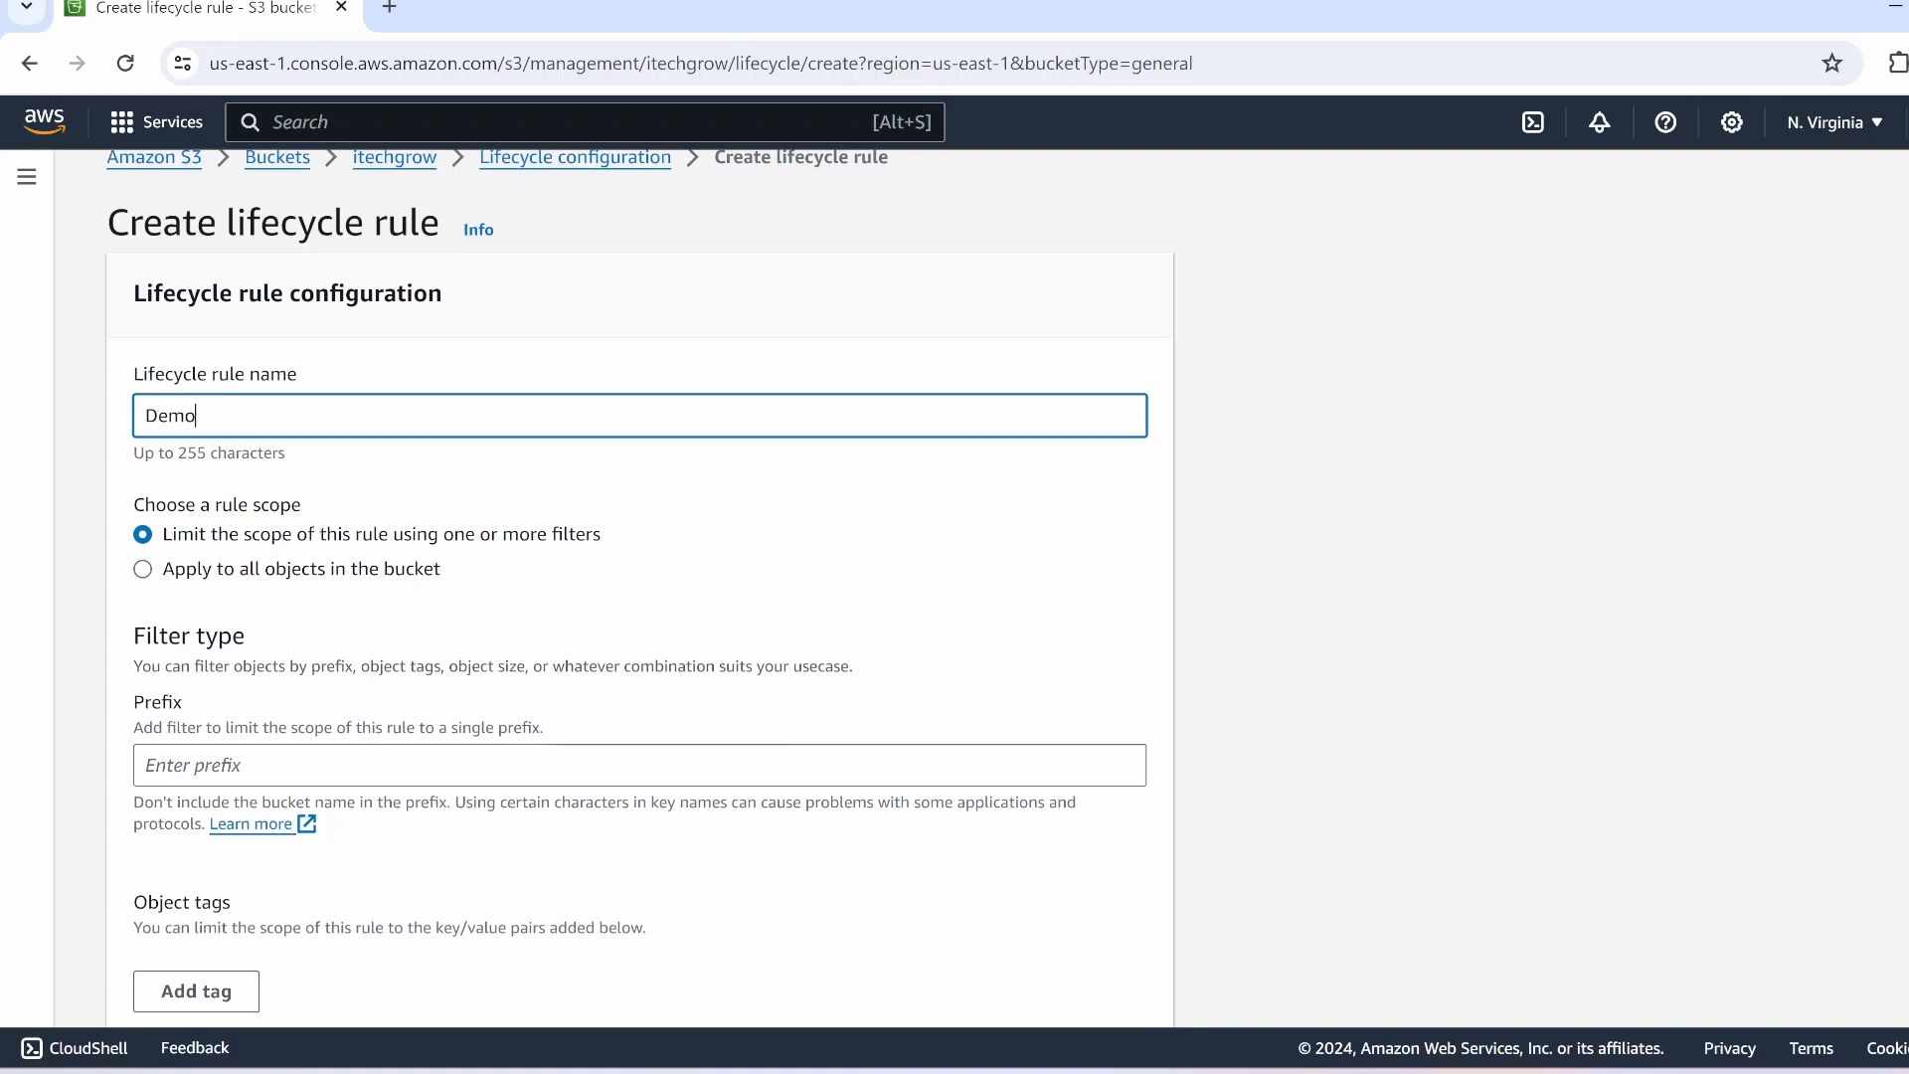
click(497, 764)
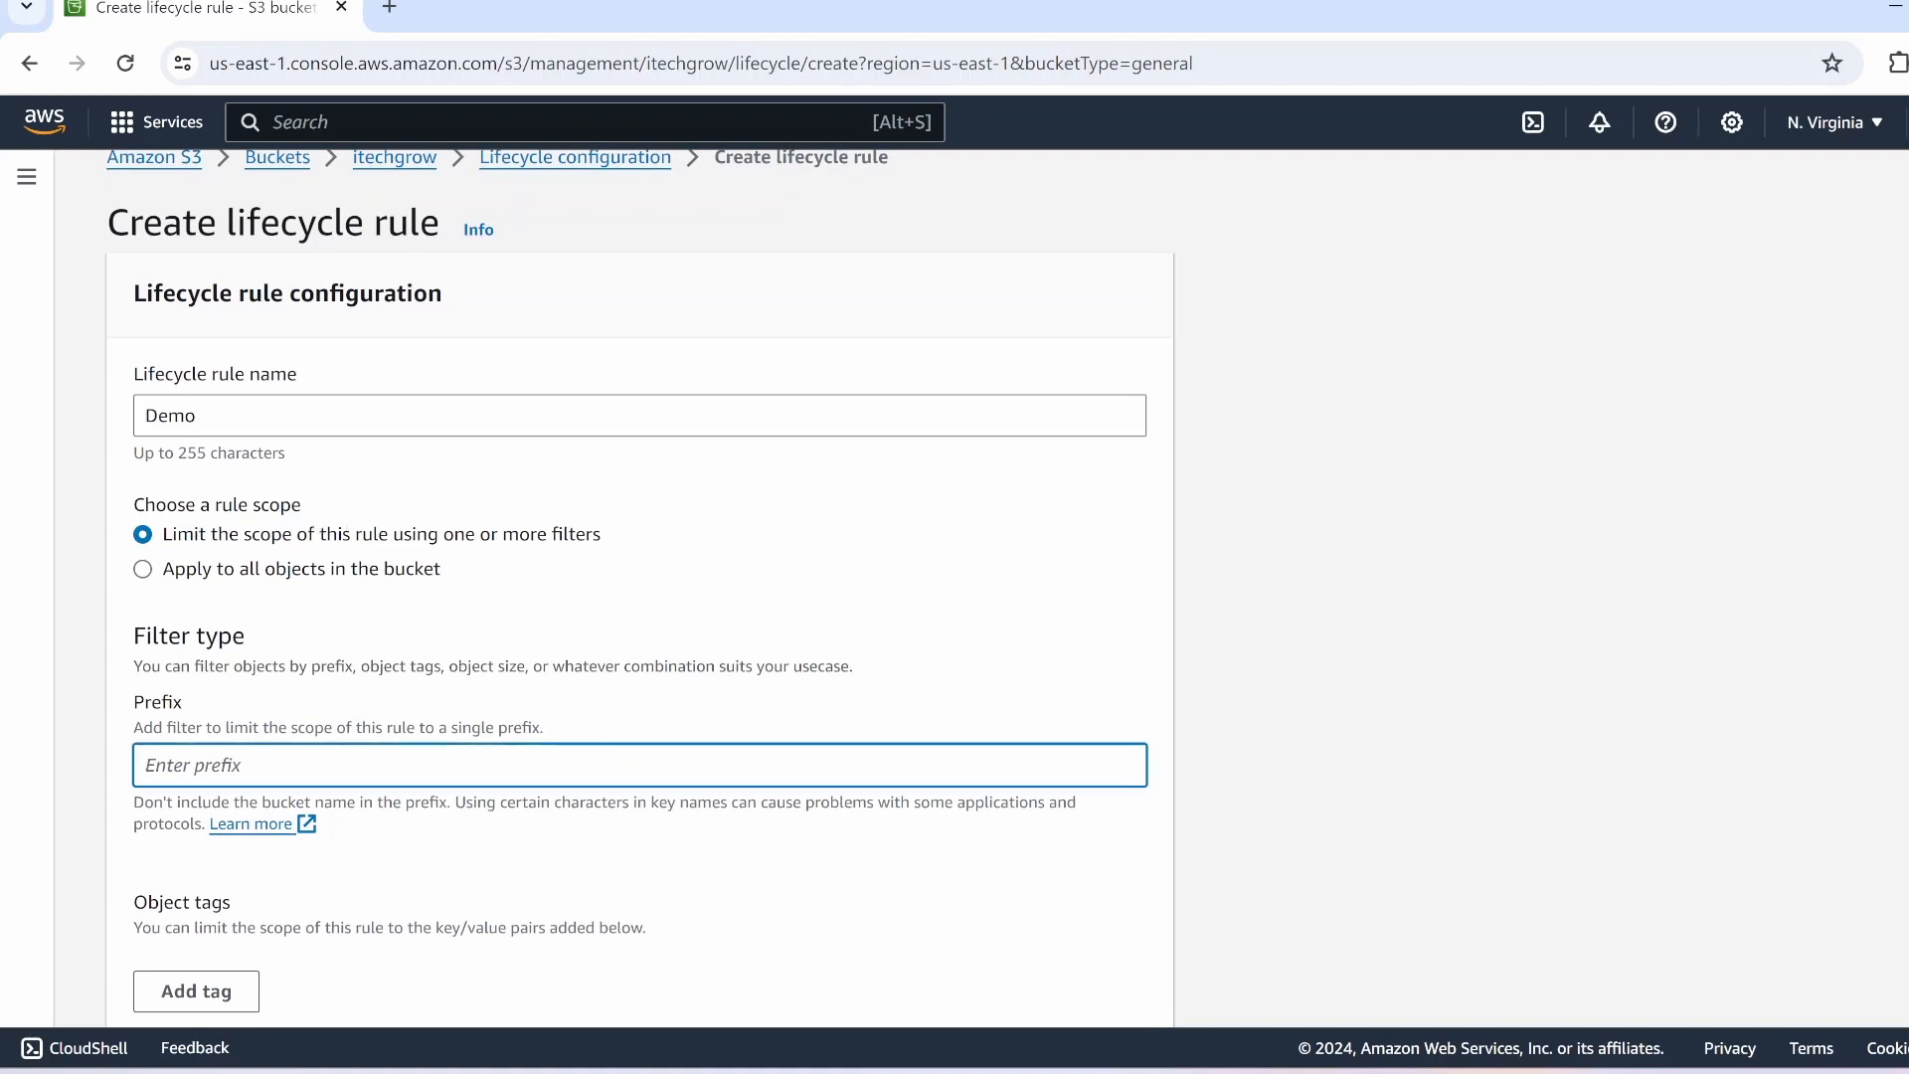
scroll(191, 813, down, 2)
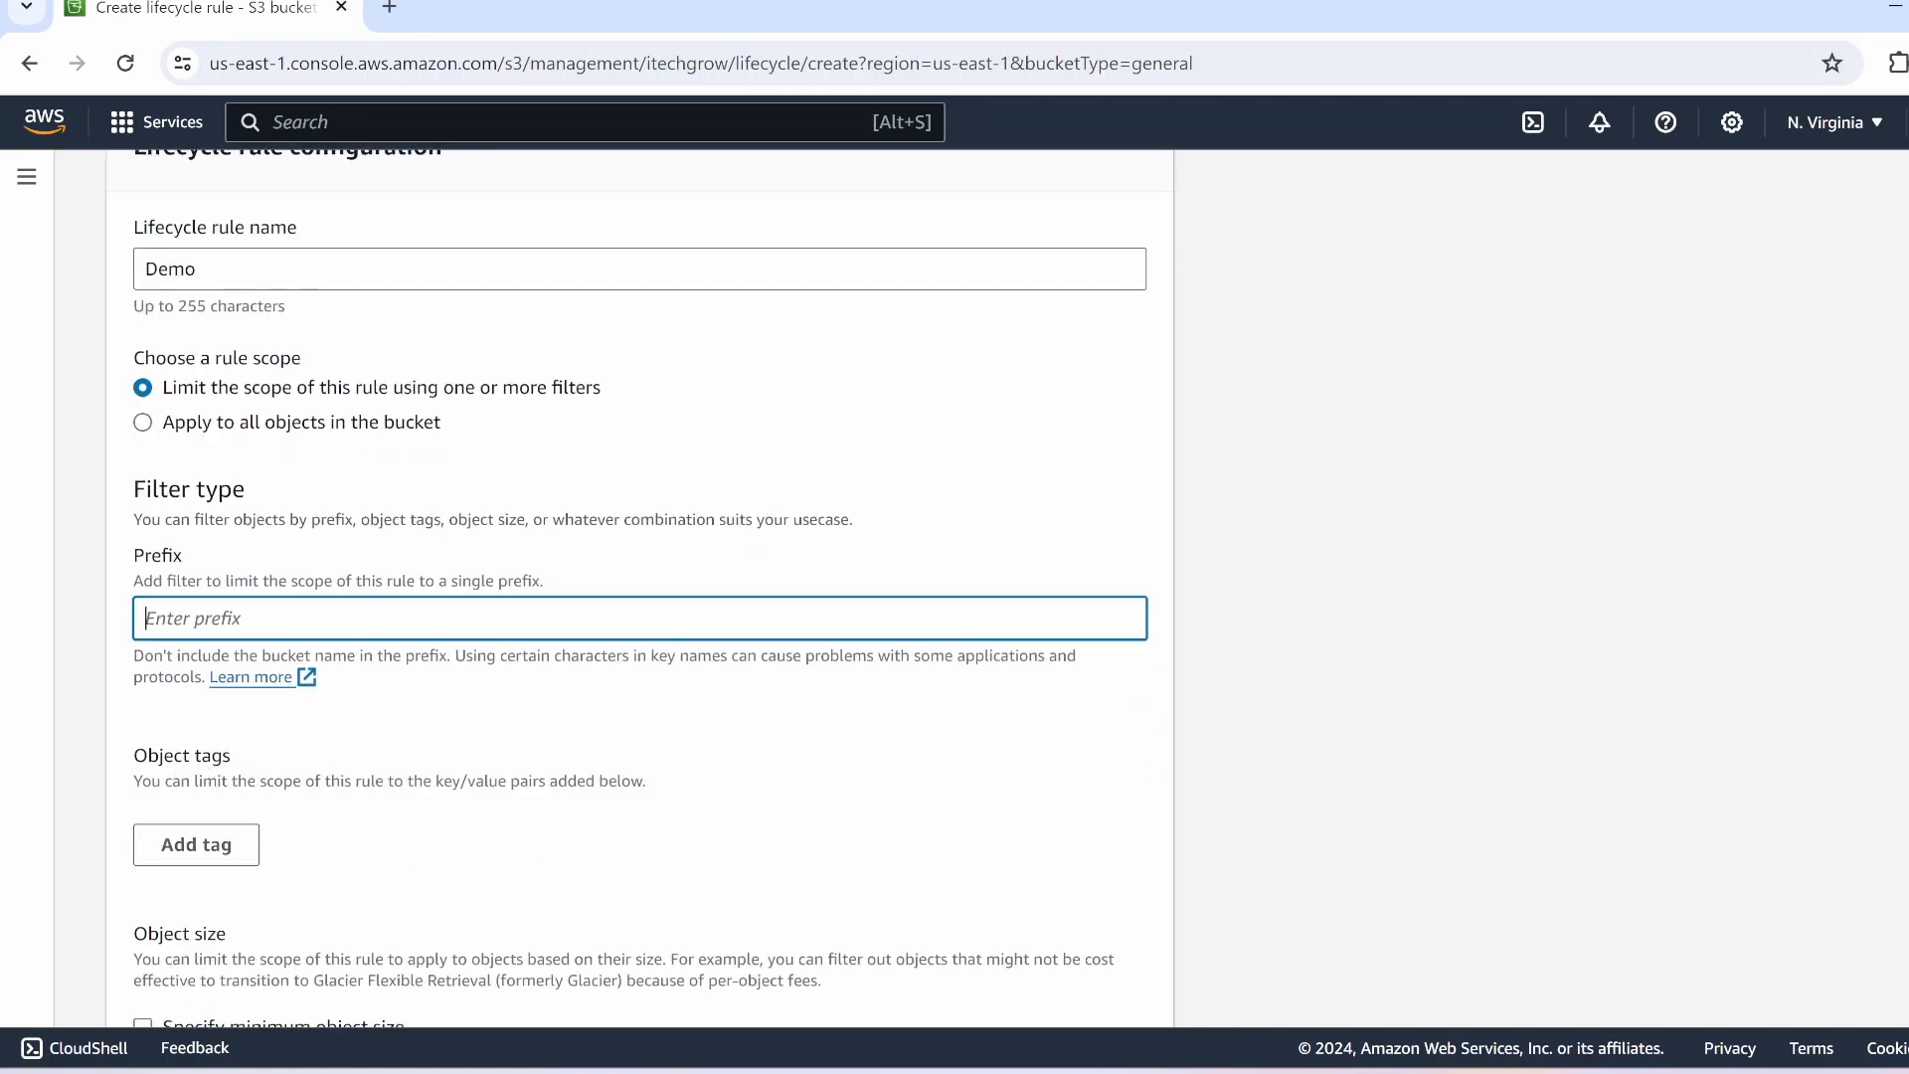
scroll(165, 548, up, 1)
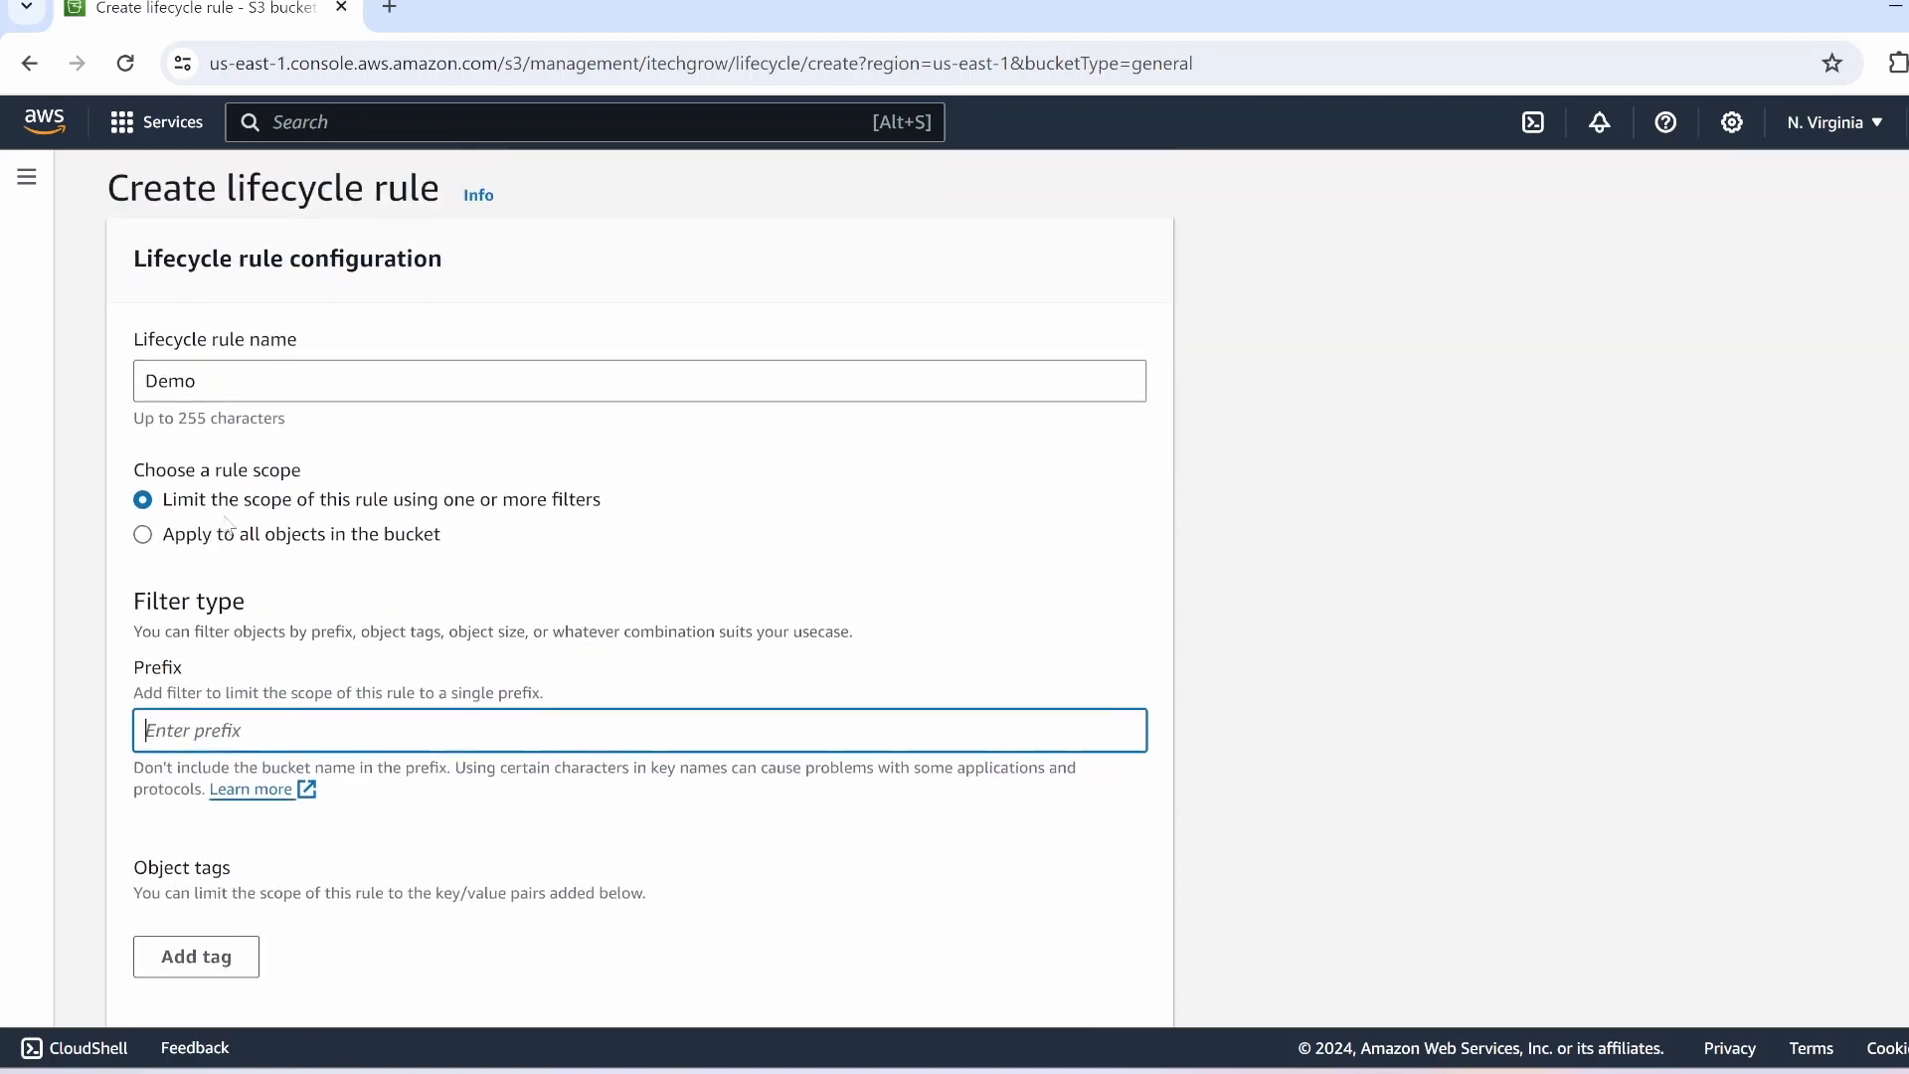
click(163, 542)
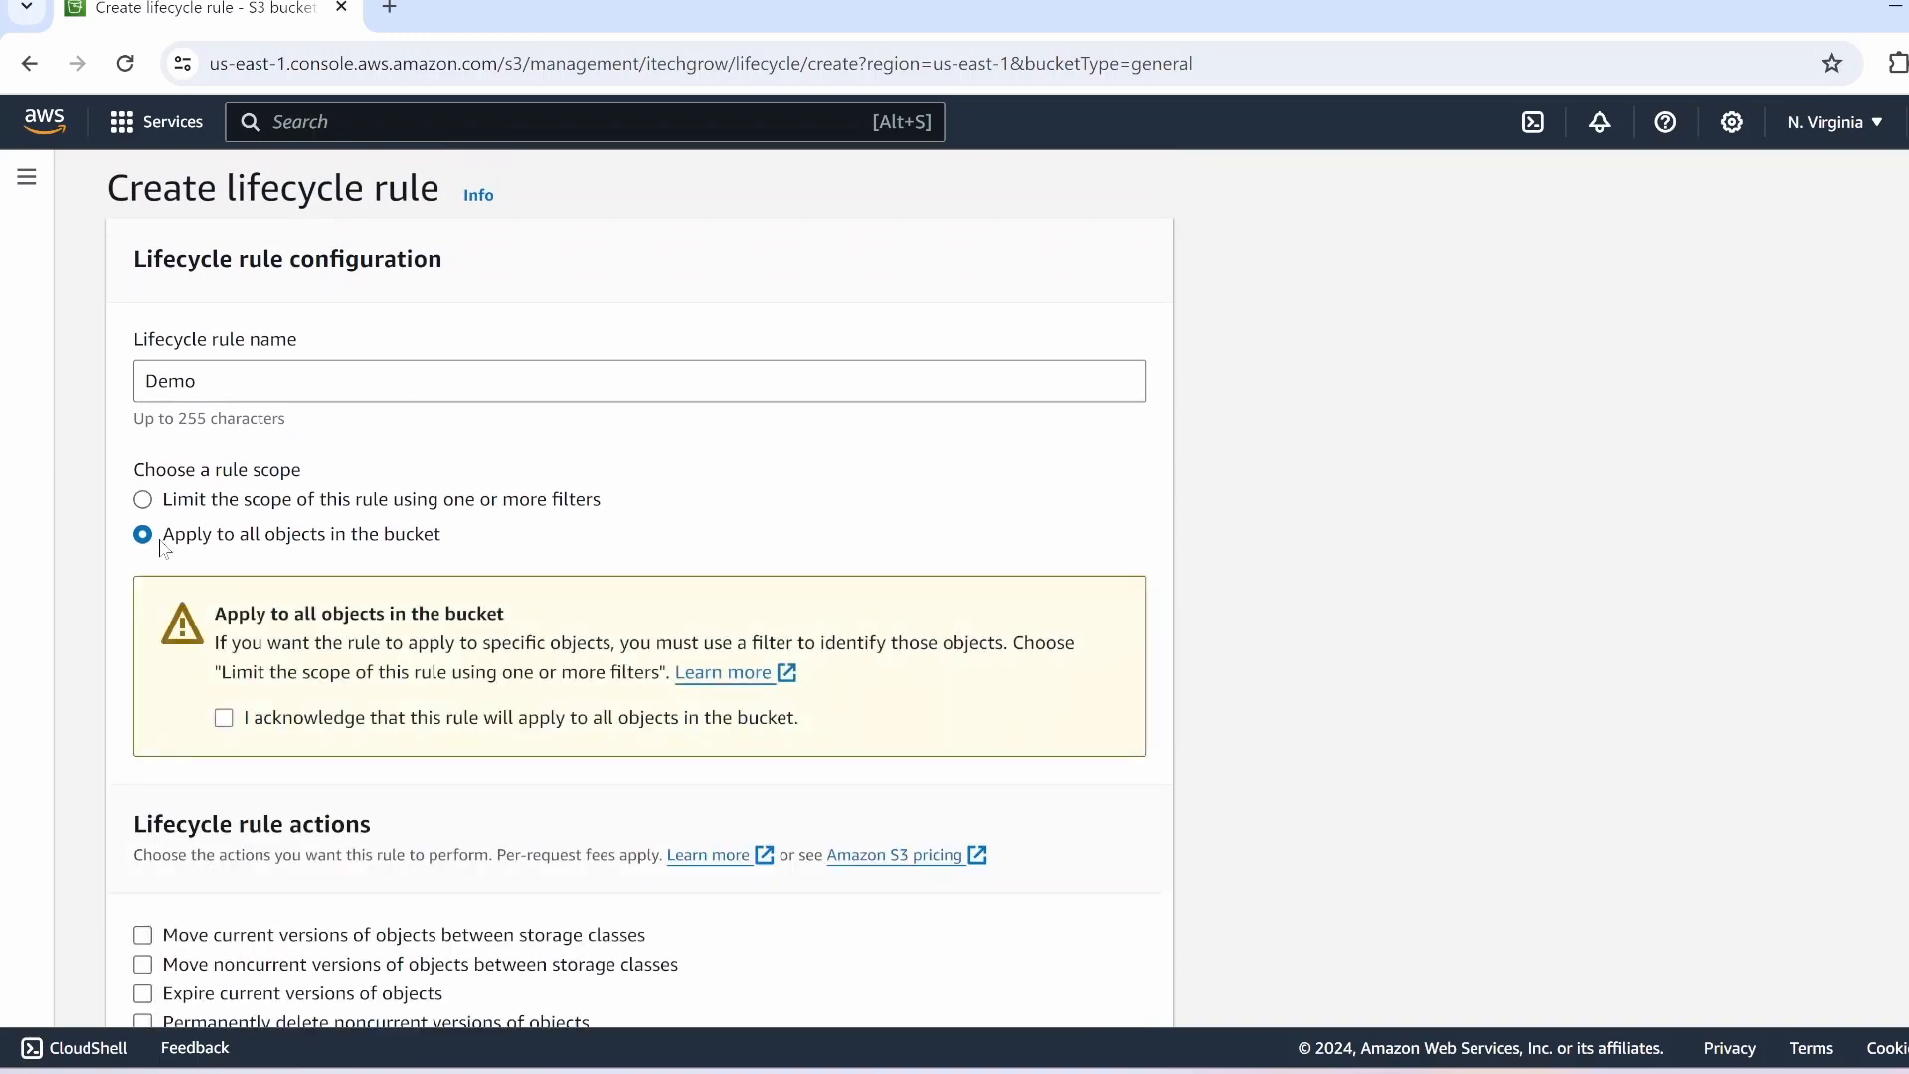
click(223, 718)
Step: Enable moving current object versions between storage classes, with the Standard-IA transition at 20 days after object creation
scroll(387, 700, down, 3)
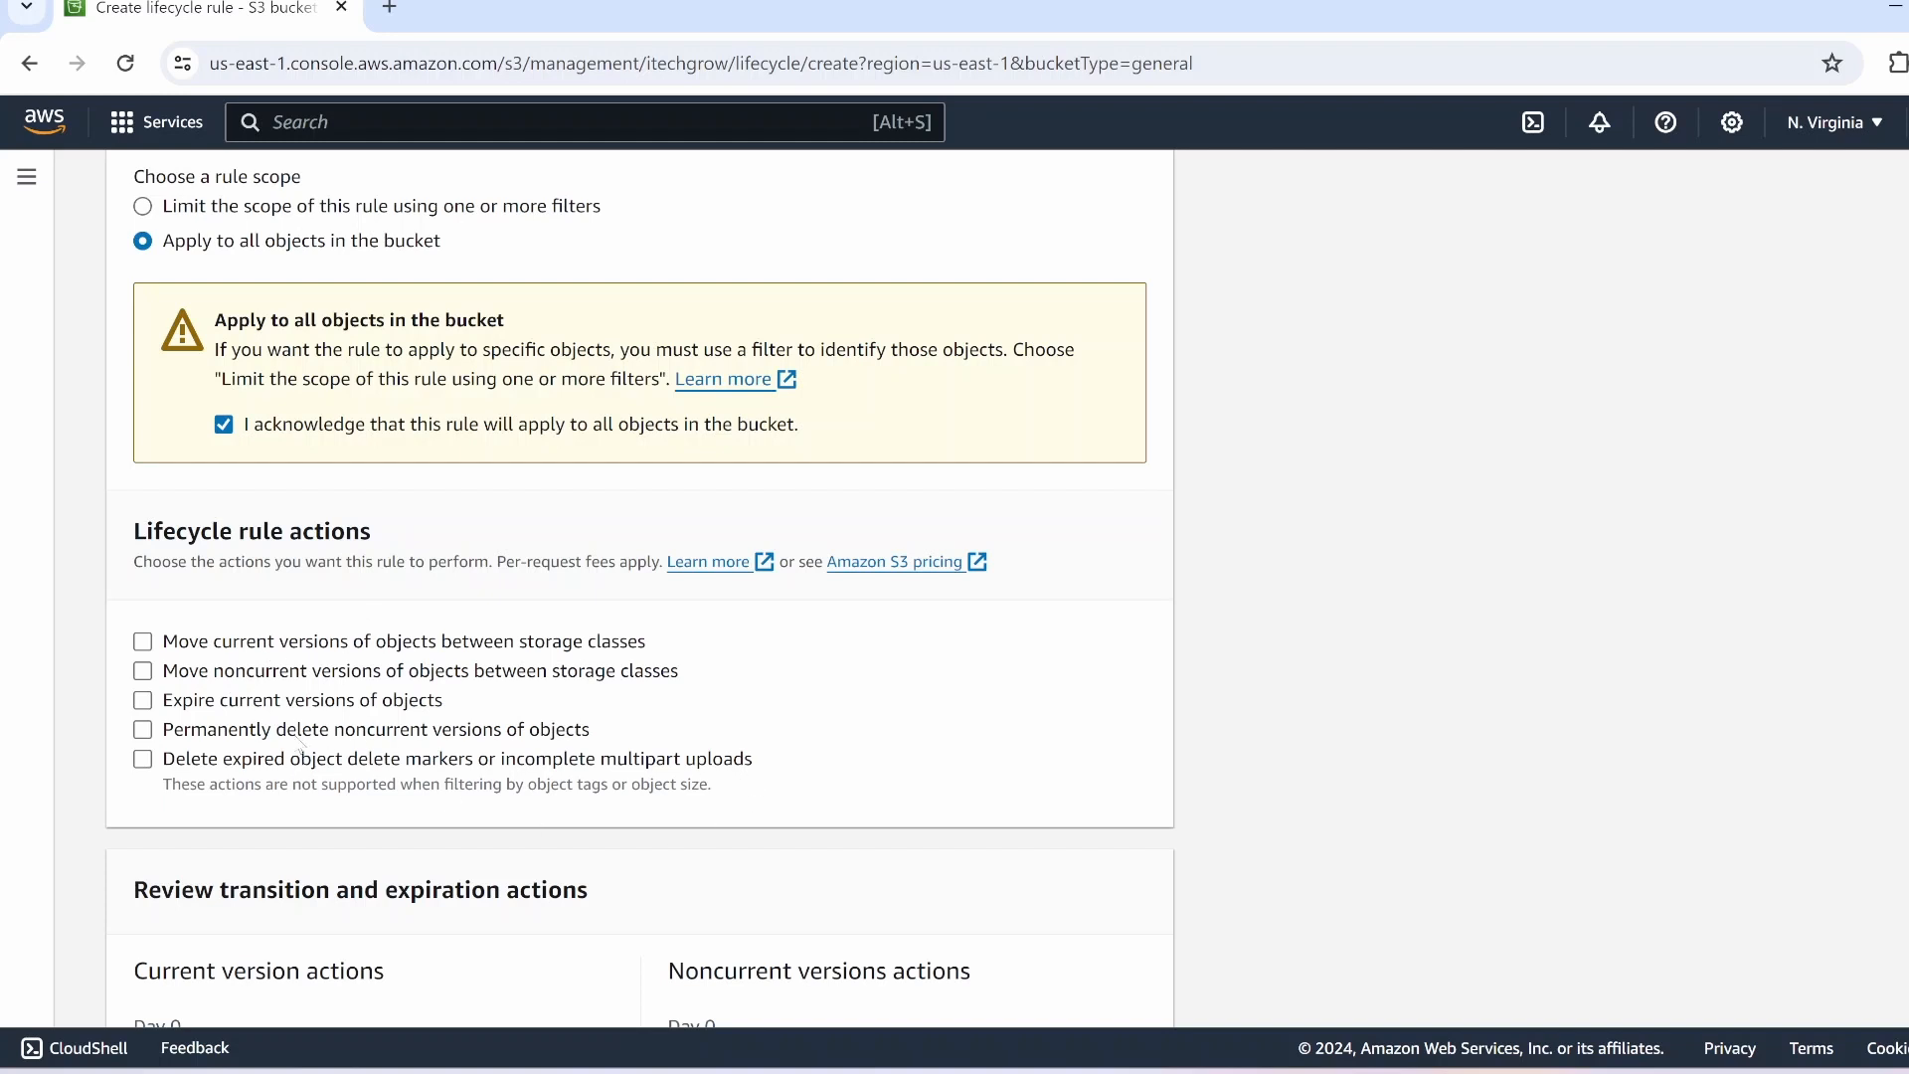
click(143, 642)
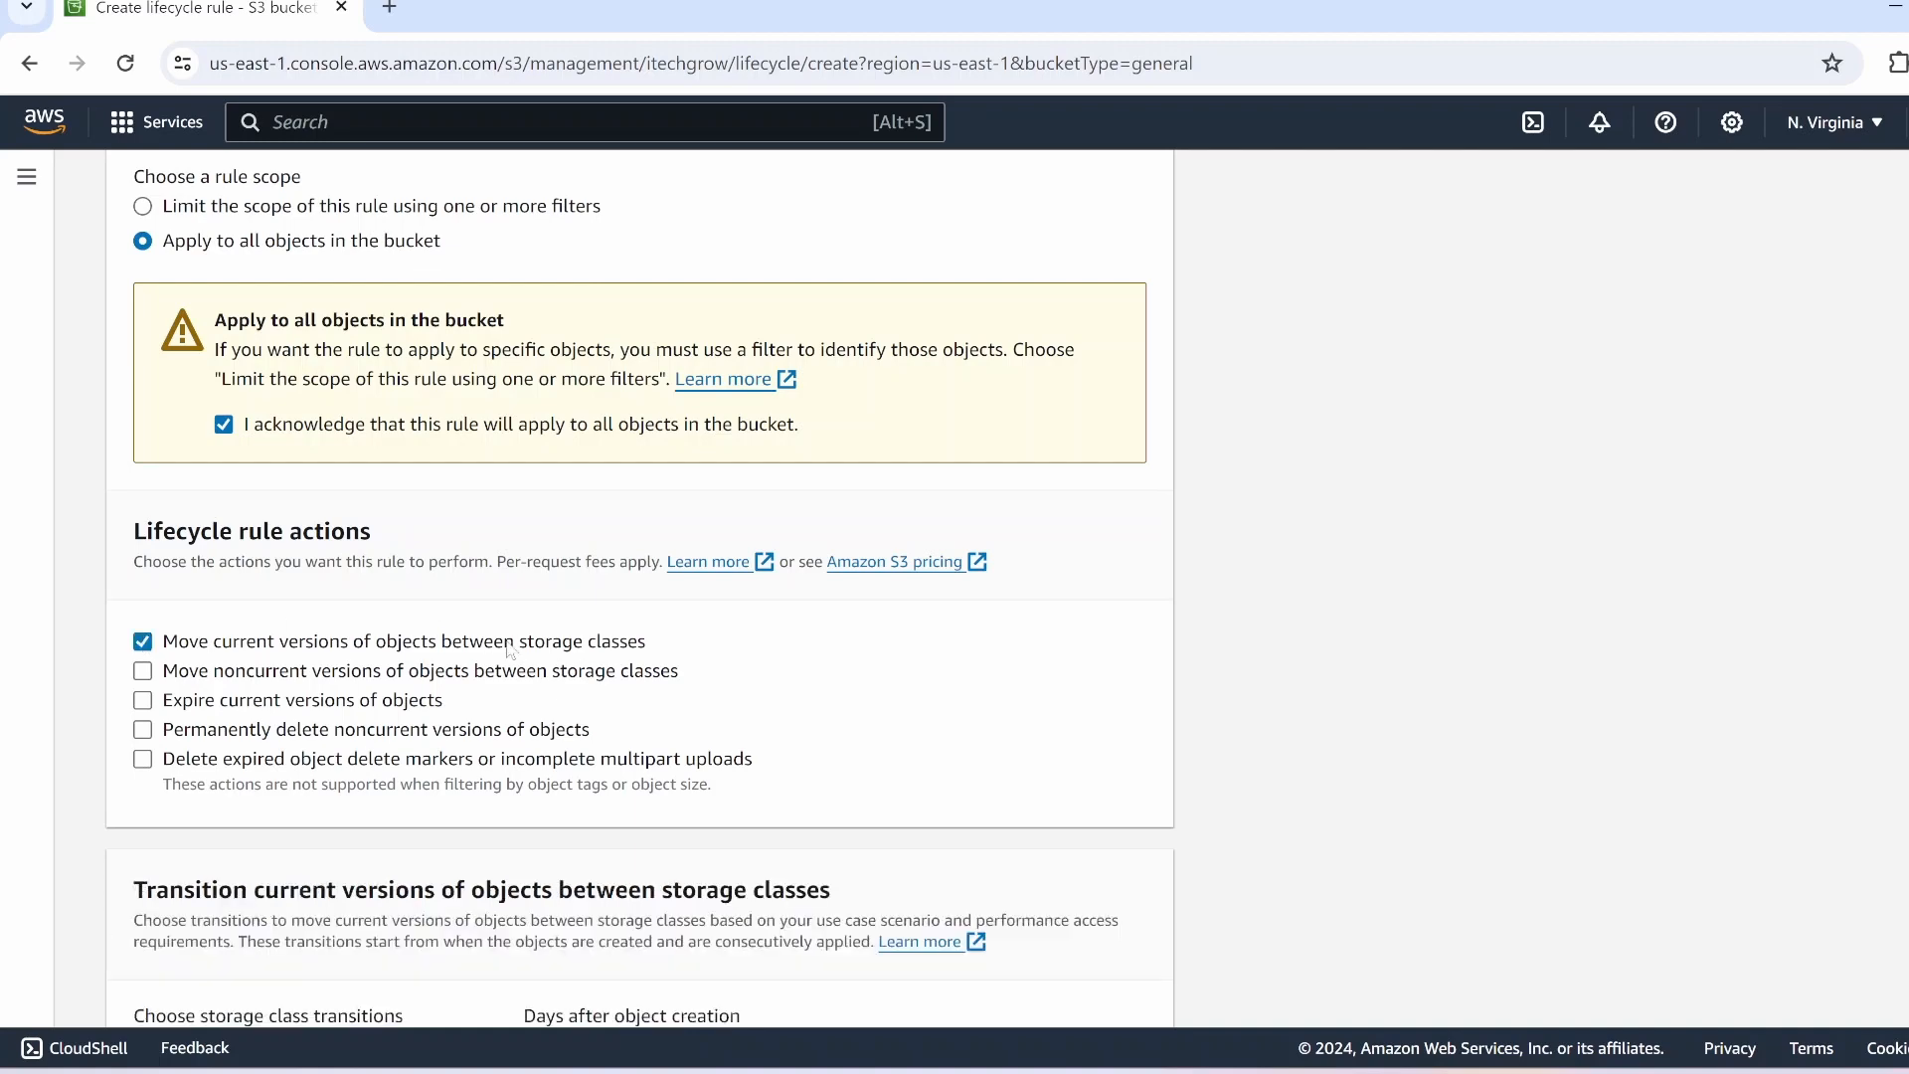
scroll(479, 600, down, 4)
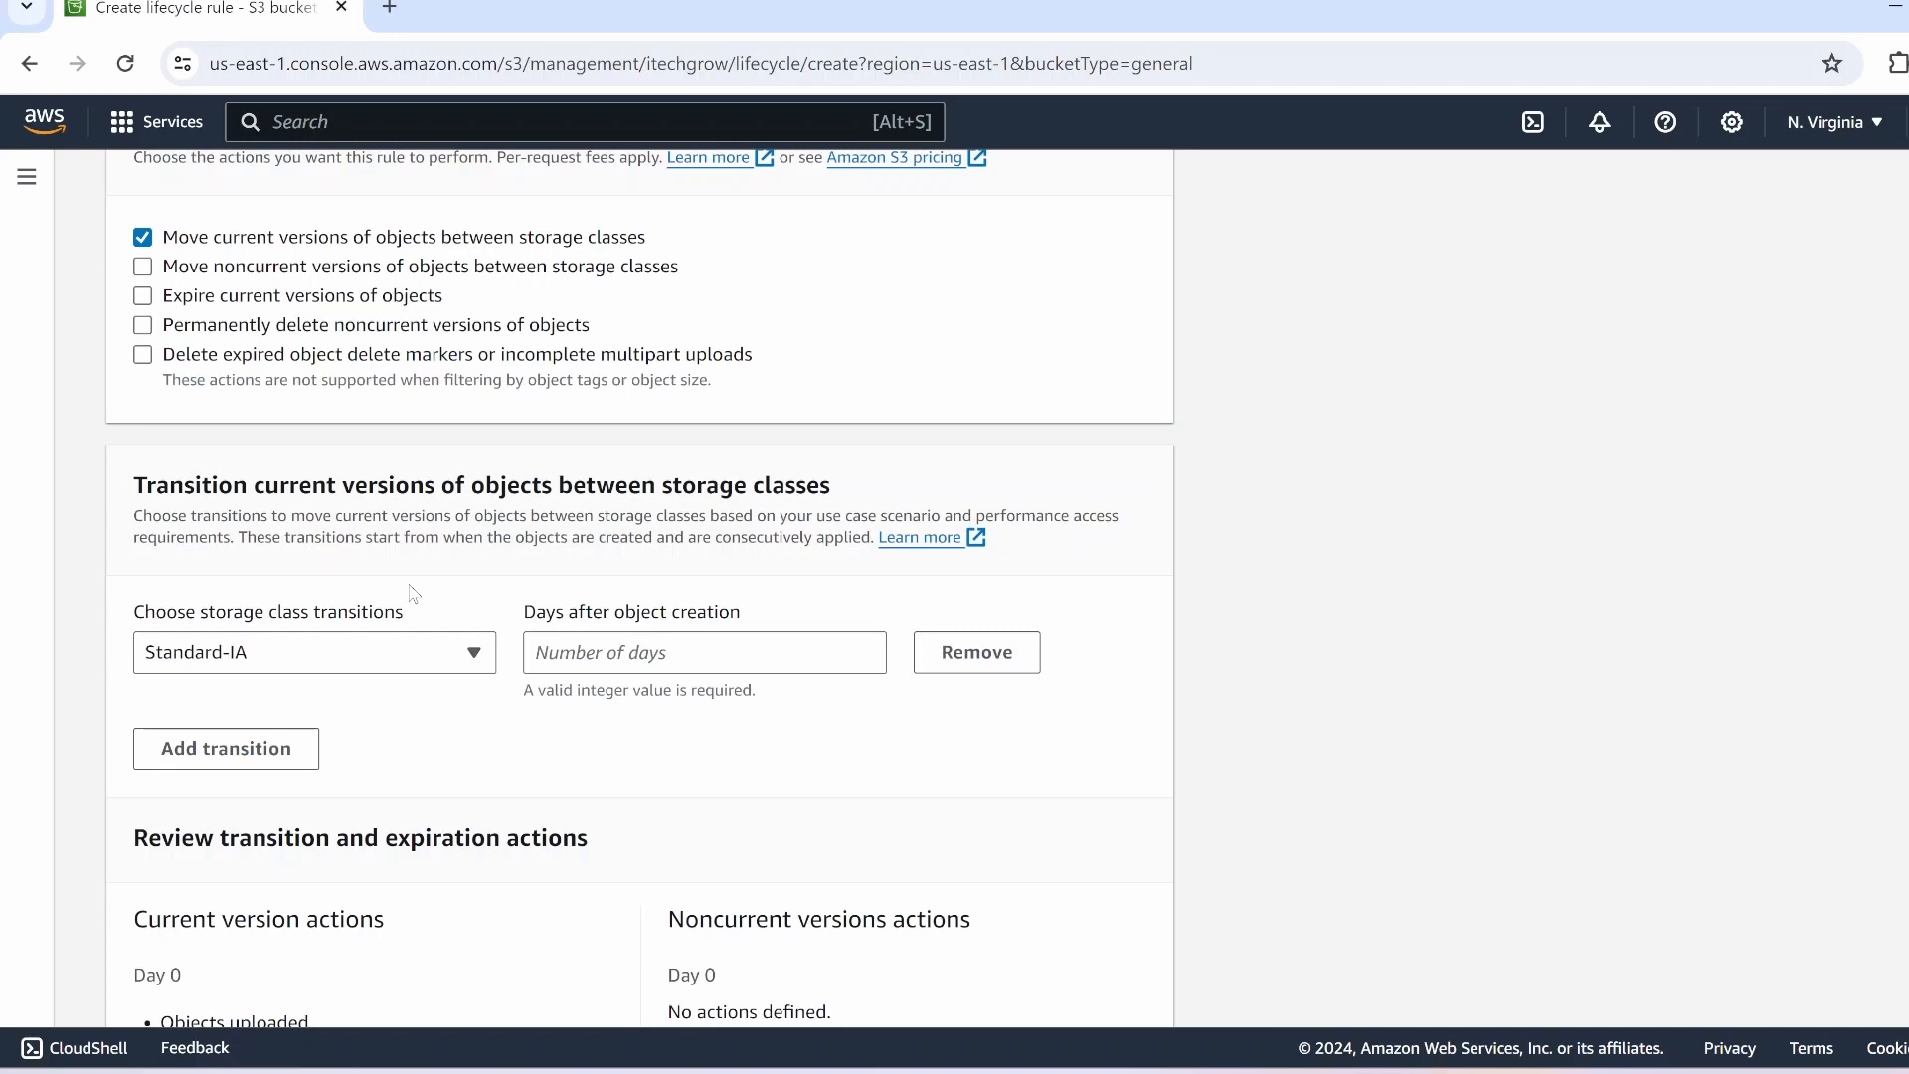
click(861, 652)
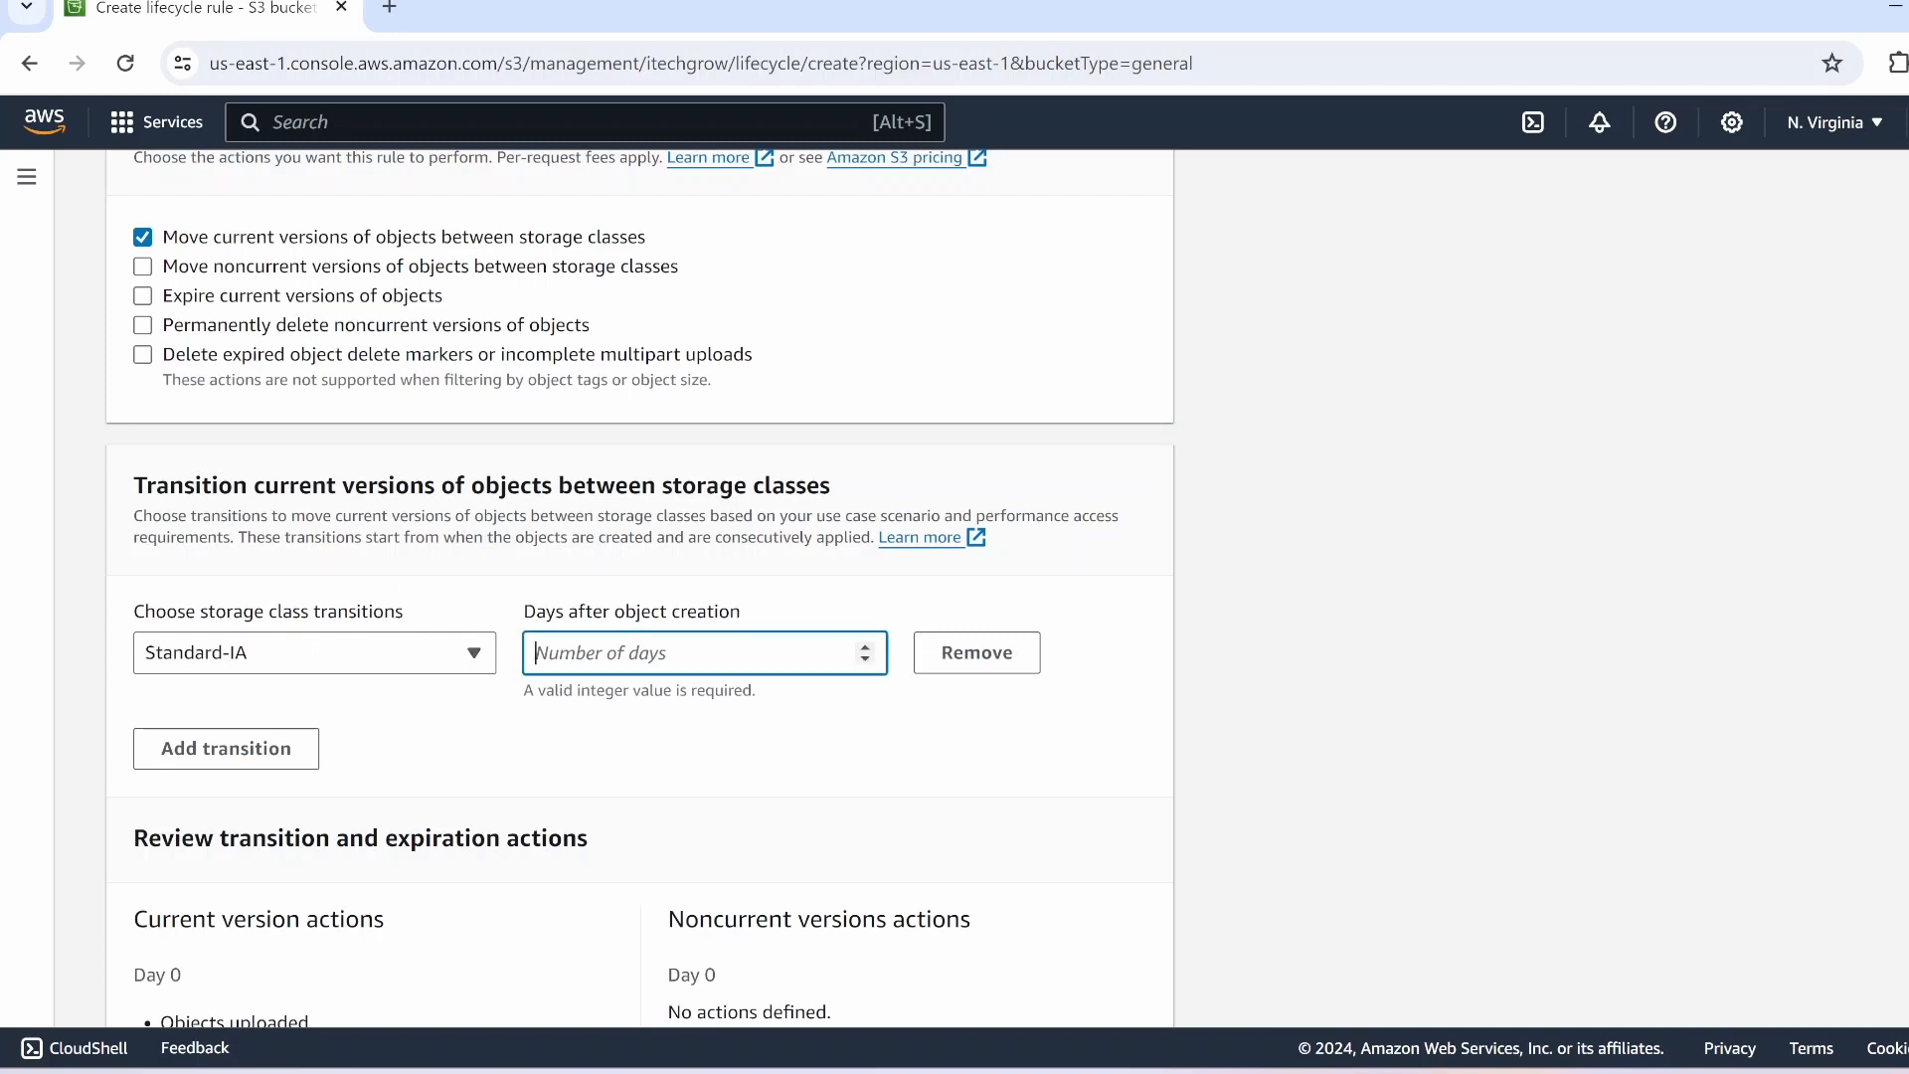
text(20)
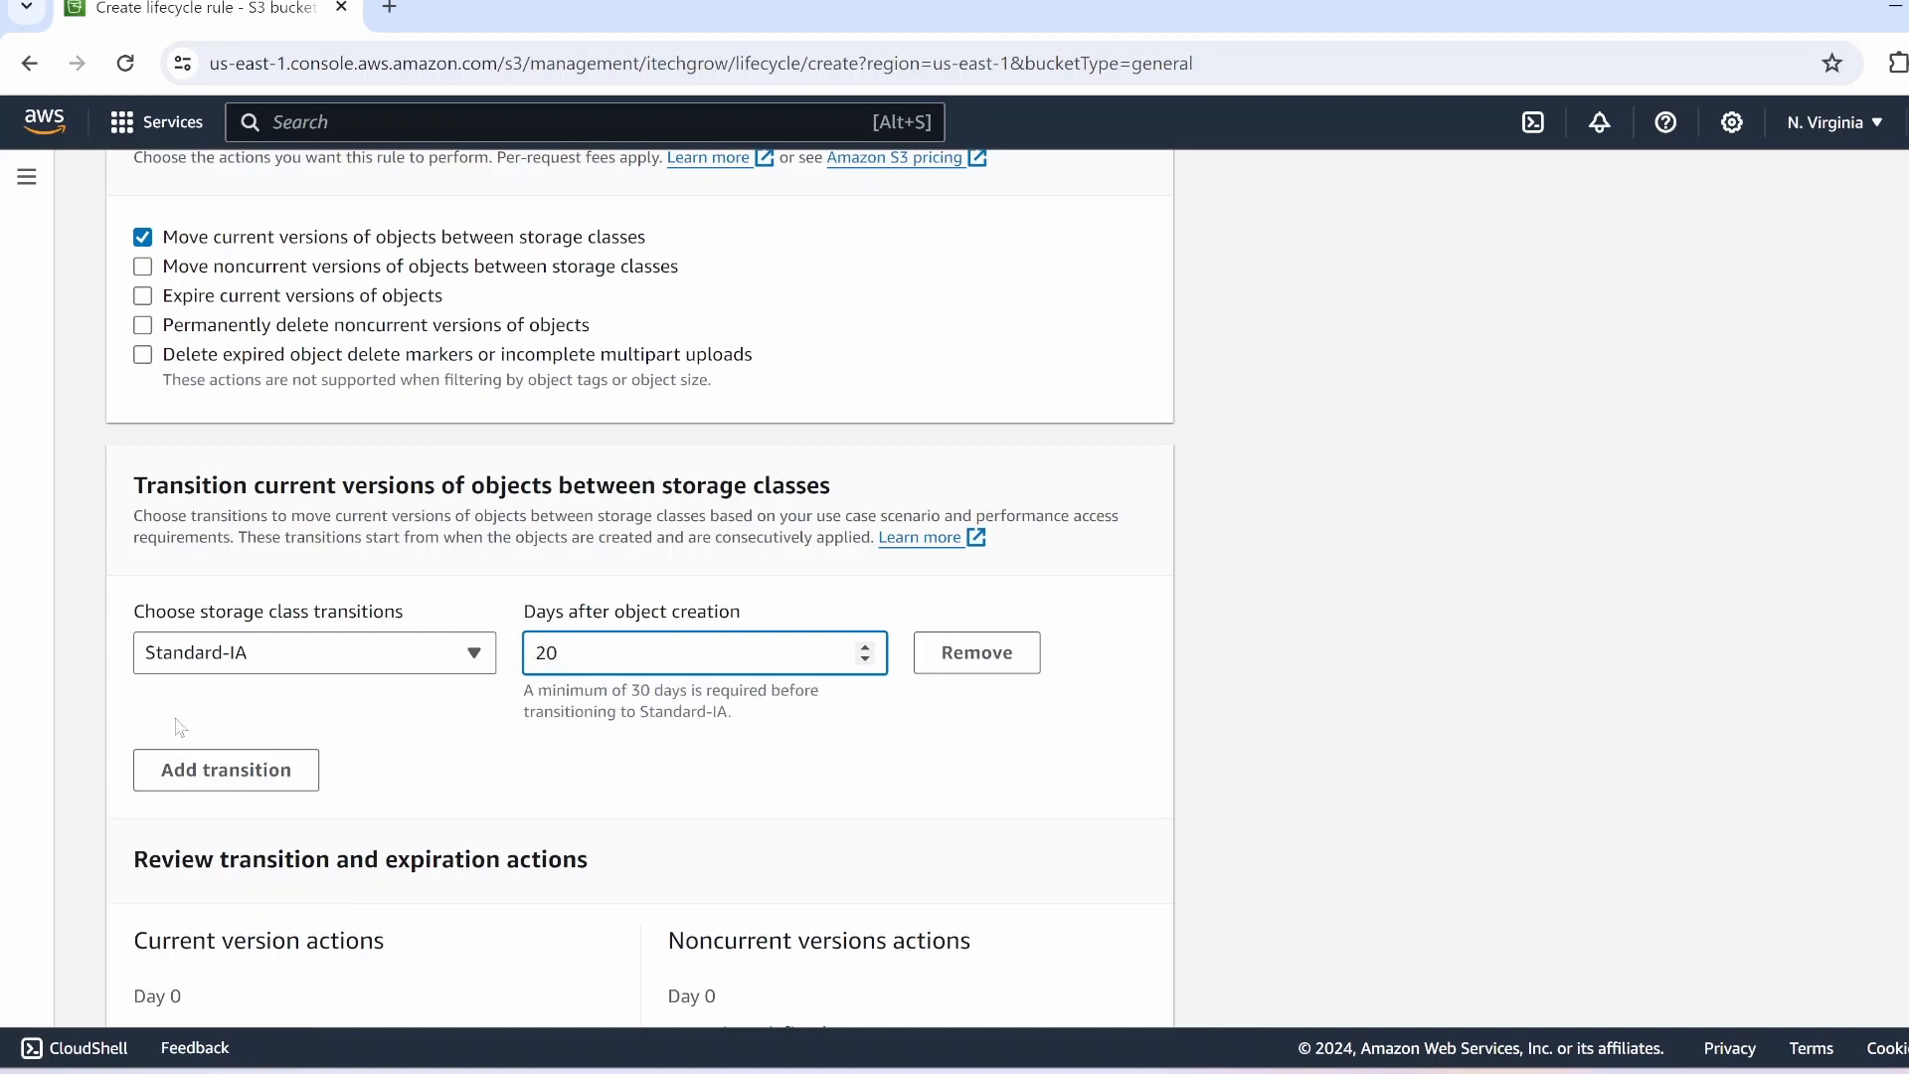
Step: Add a second transition that moves objects to One Zone-IA 45 days after creation
click(255, 774)
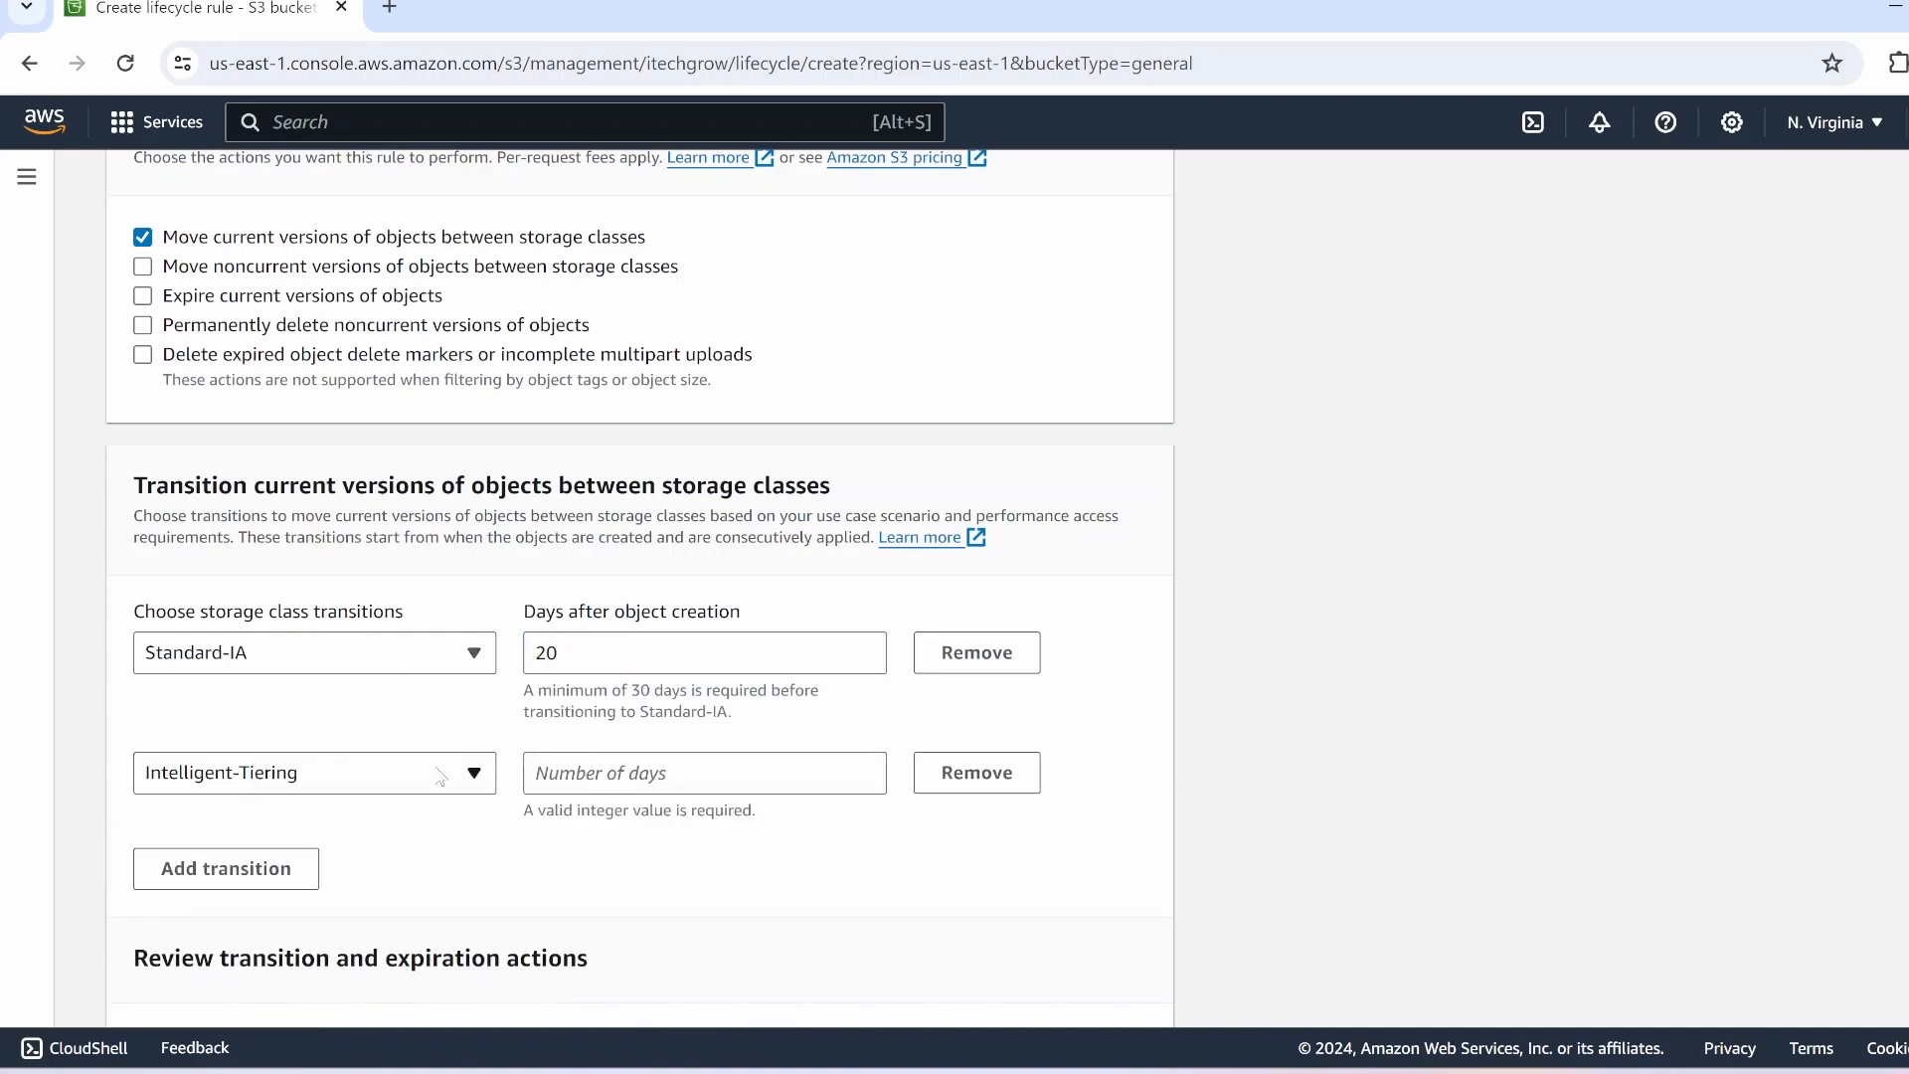
click(441, 774)
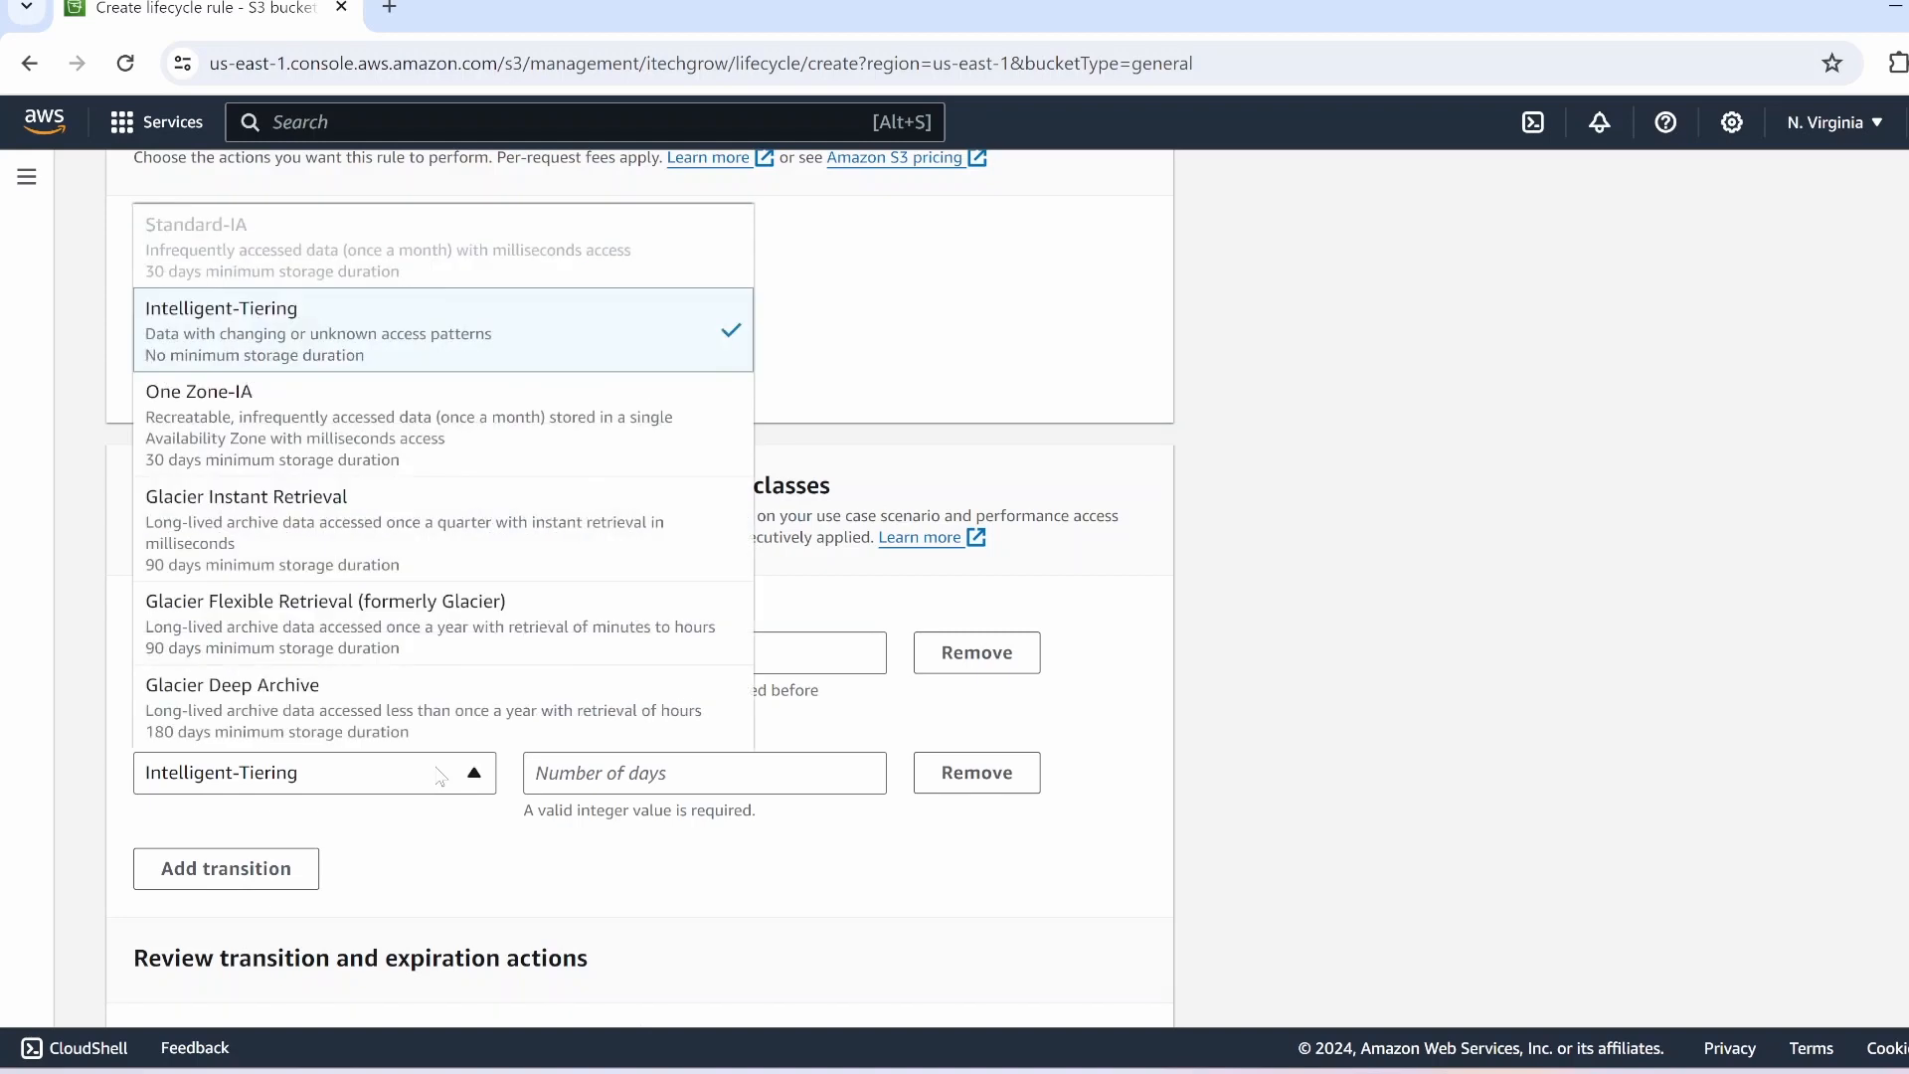
click(371, 434)
click(861, 773)
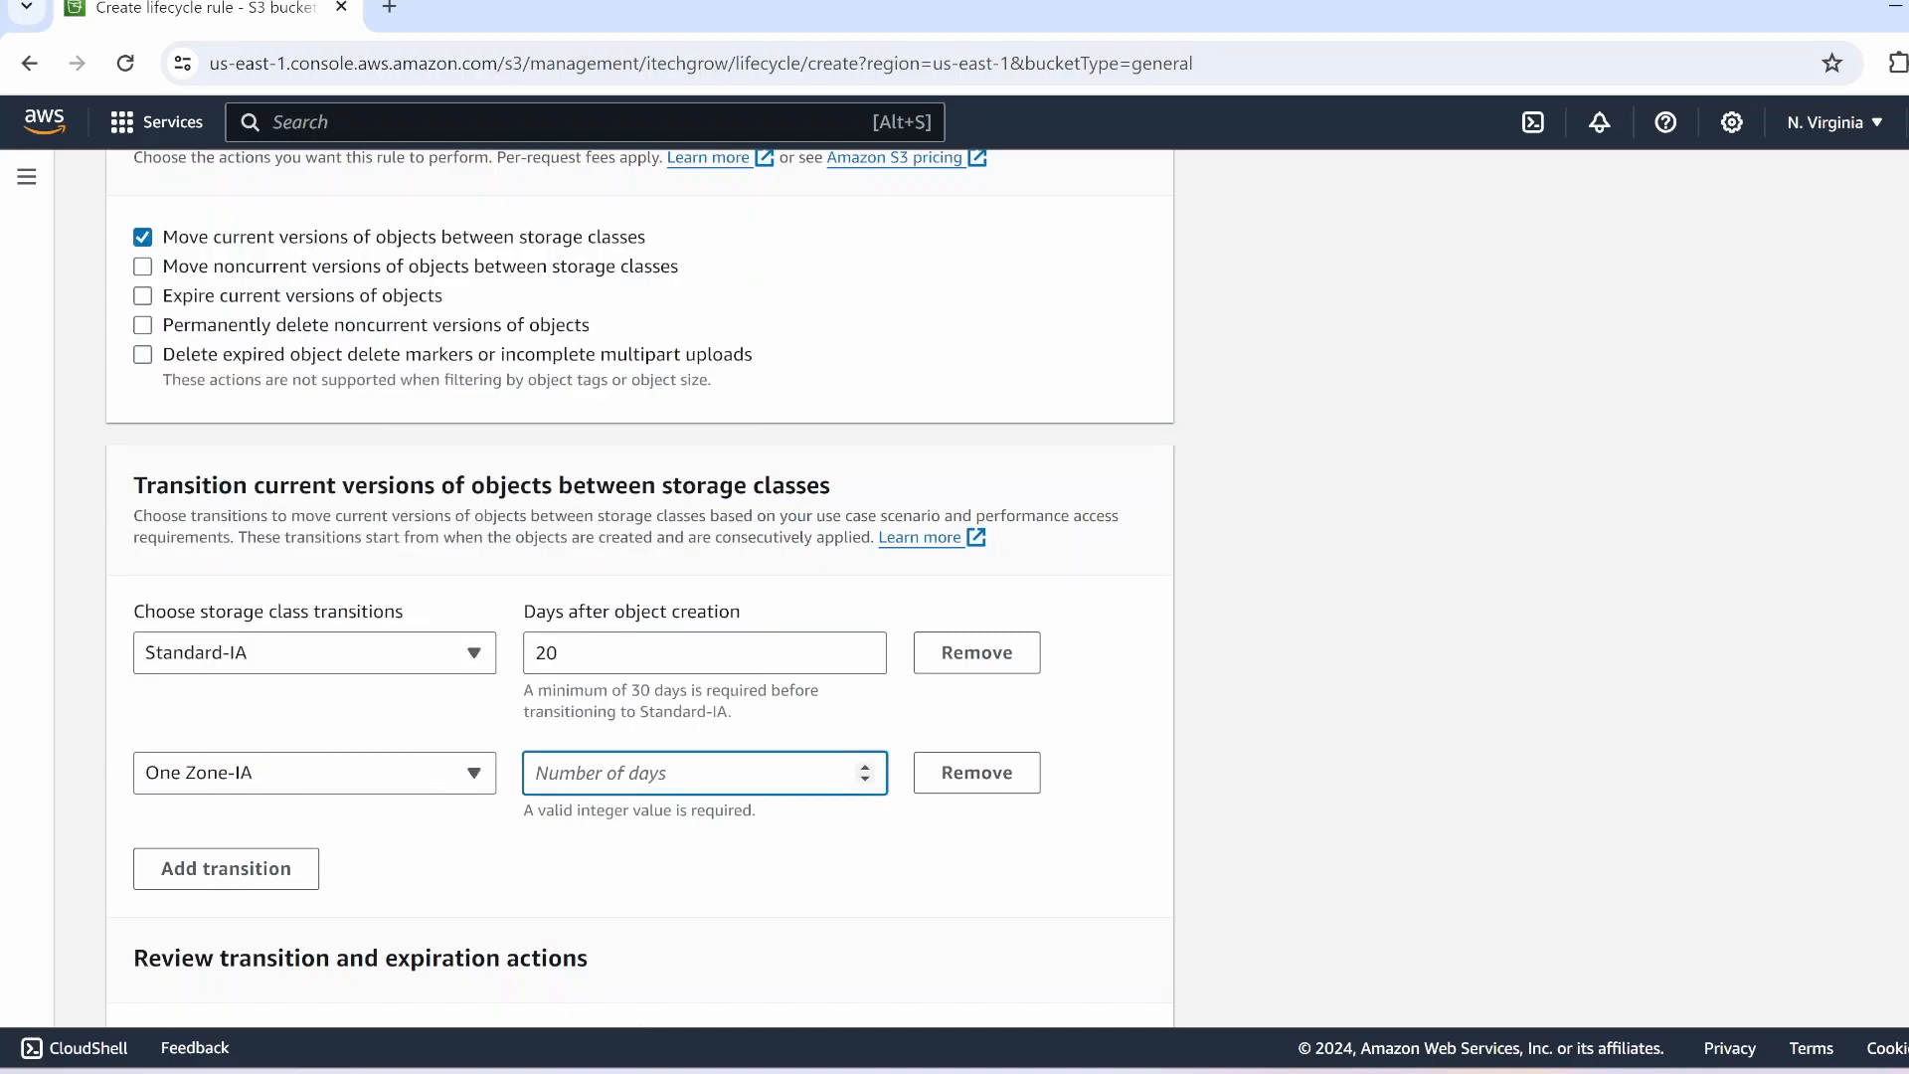
text(45)
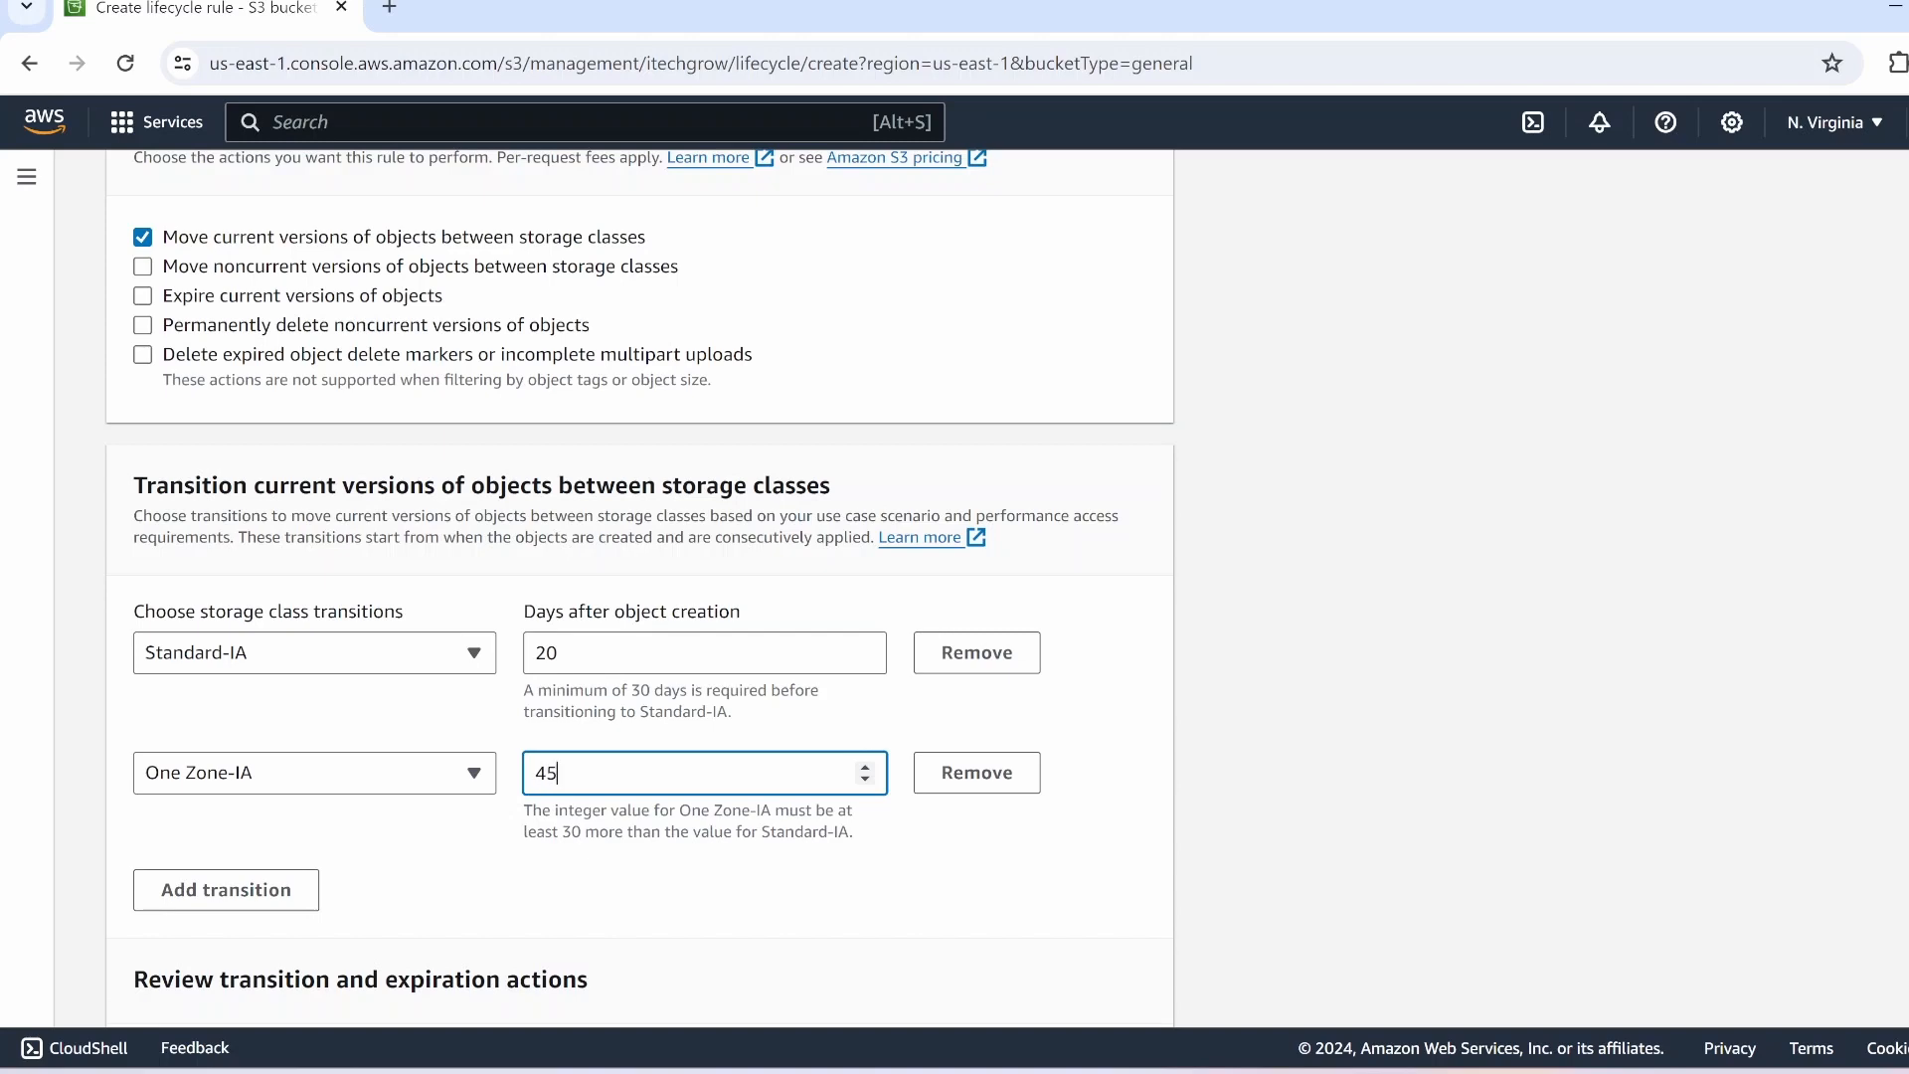
Step: Add a third transition that moves objects to Glacier Flexible Retrieval 180 days after creation
click(227, 888)
scroll(444, 771, down, 2)
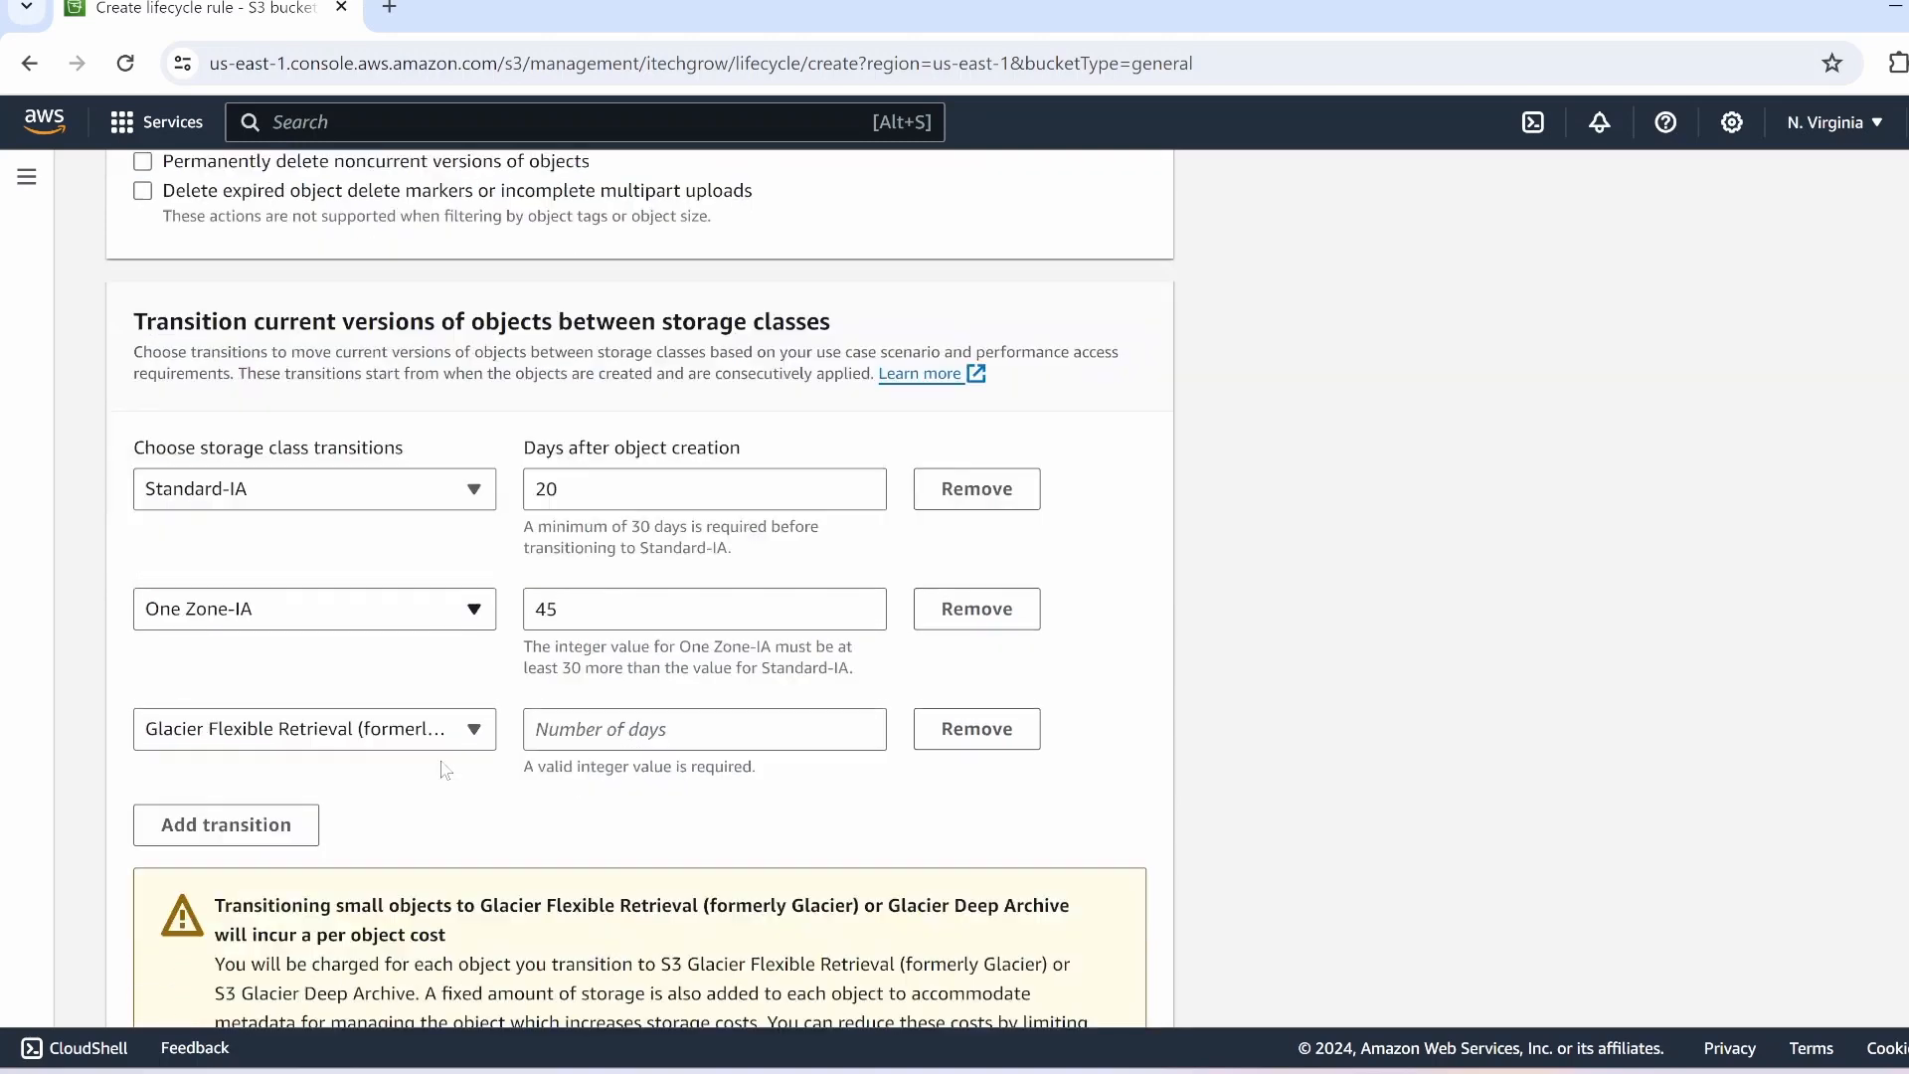
click(445, 708)
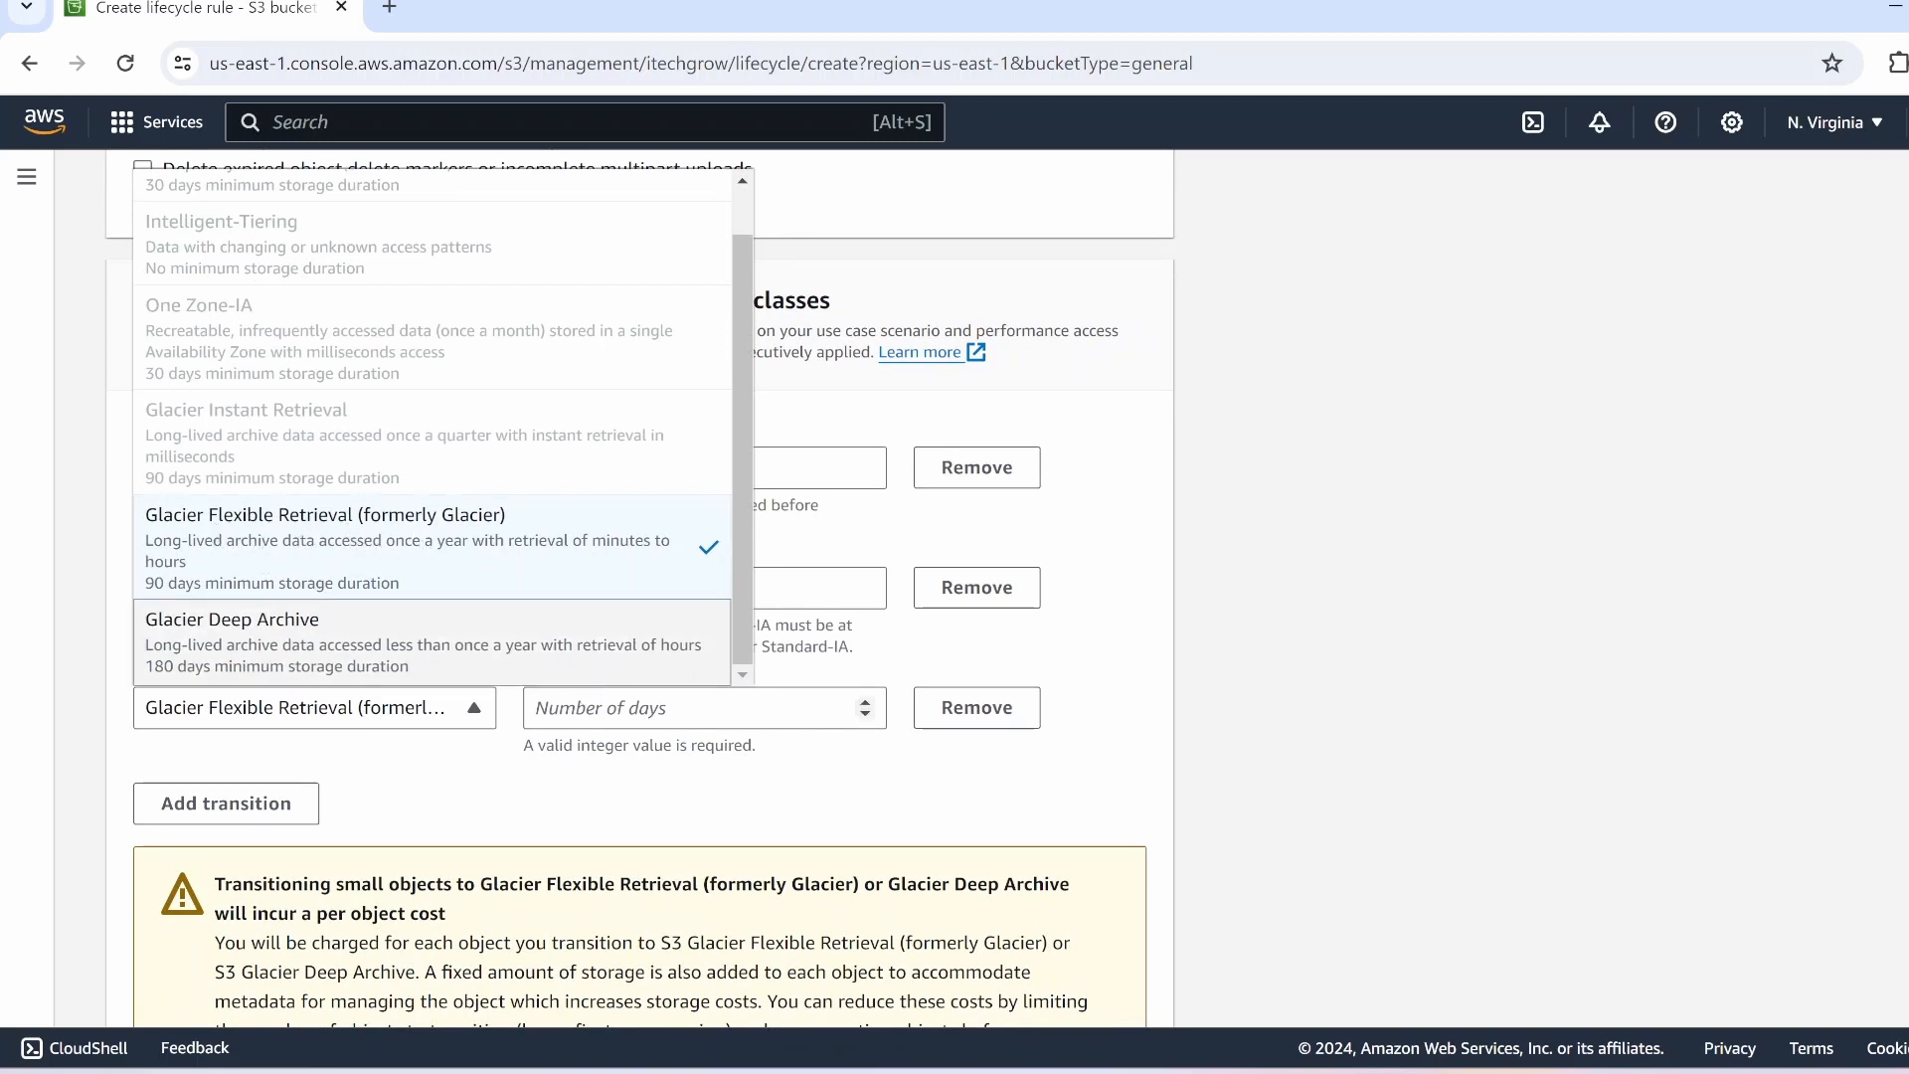
click(636, 708)
text(180)
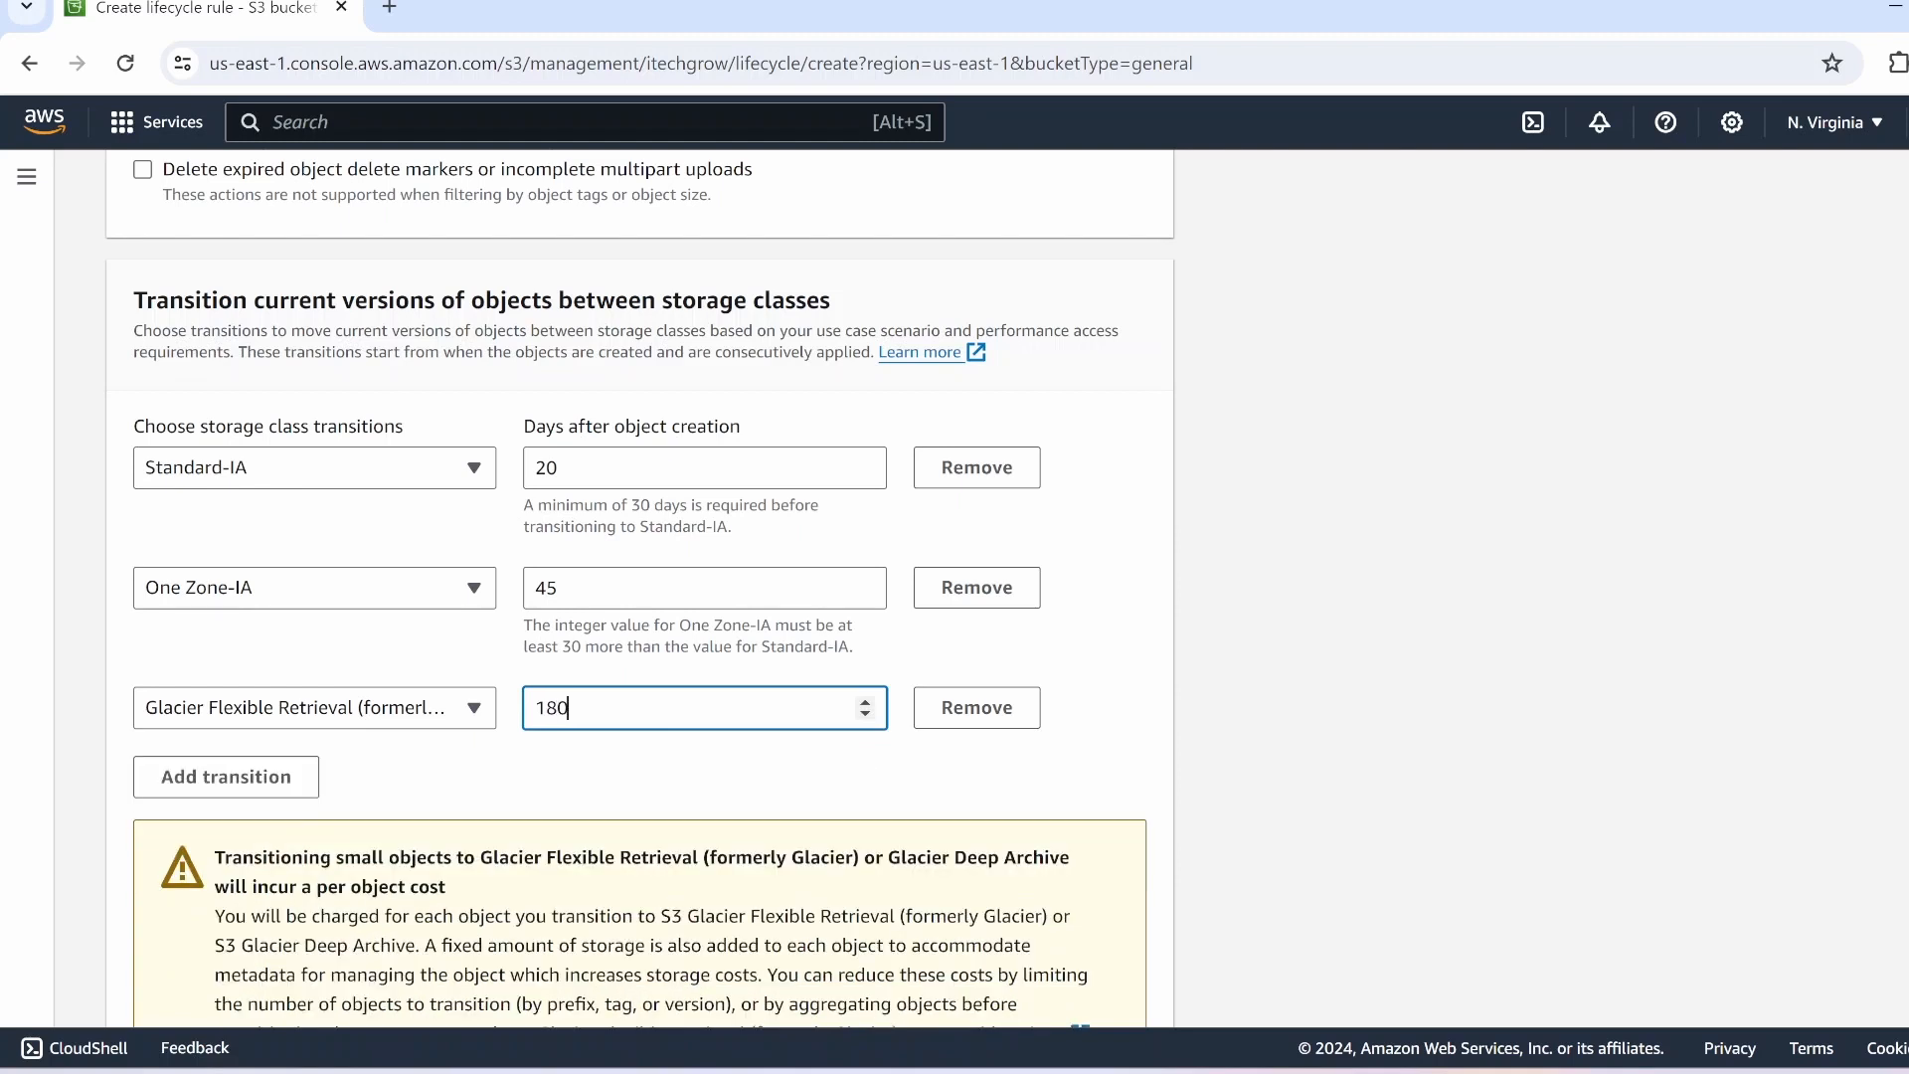
Step: Add a fourth transition that moves objects to Glacier Deep Archive 300 days after creation
click(206, 778)
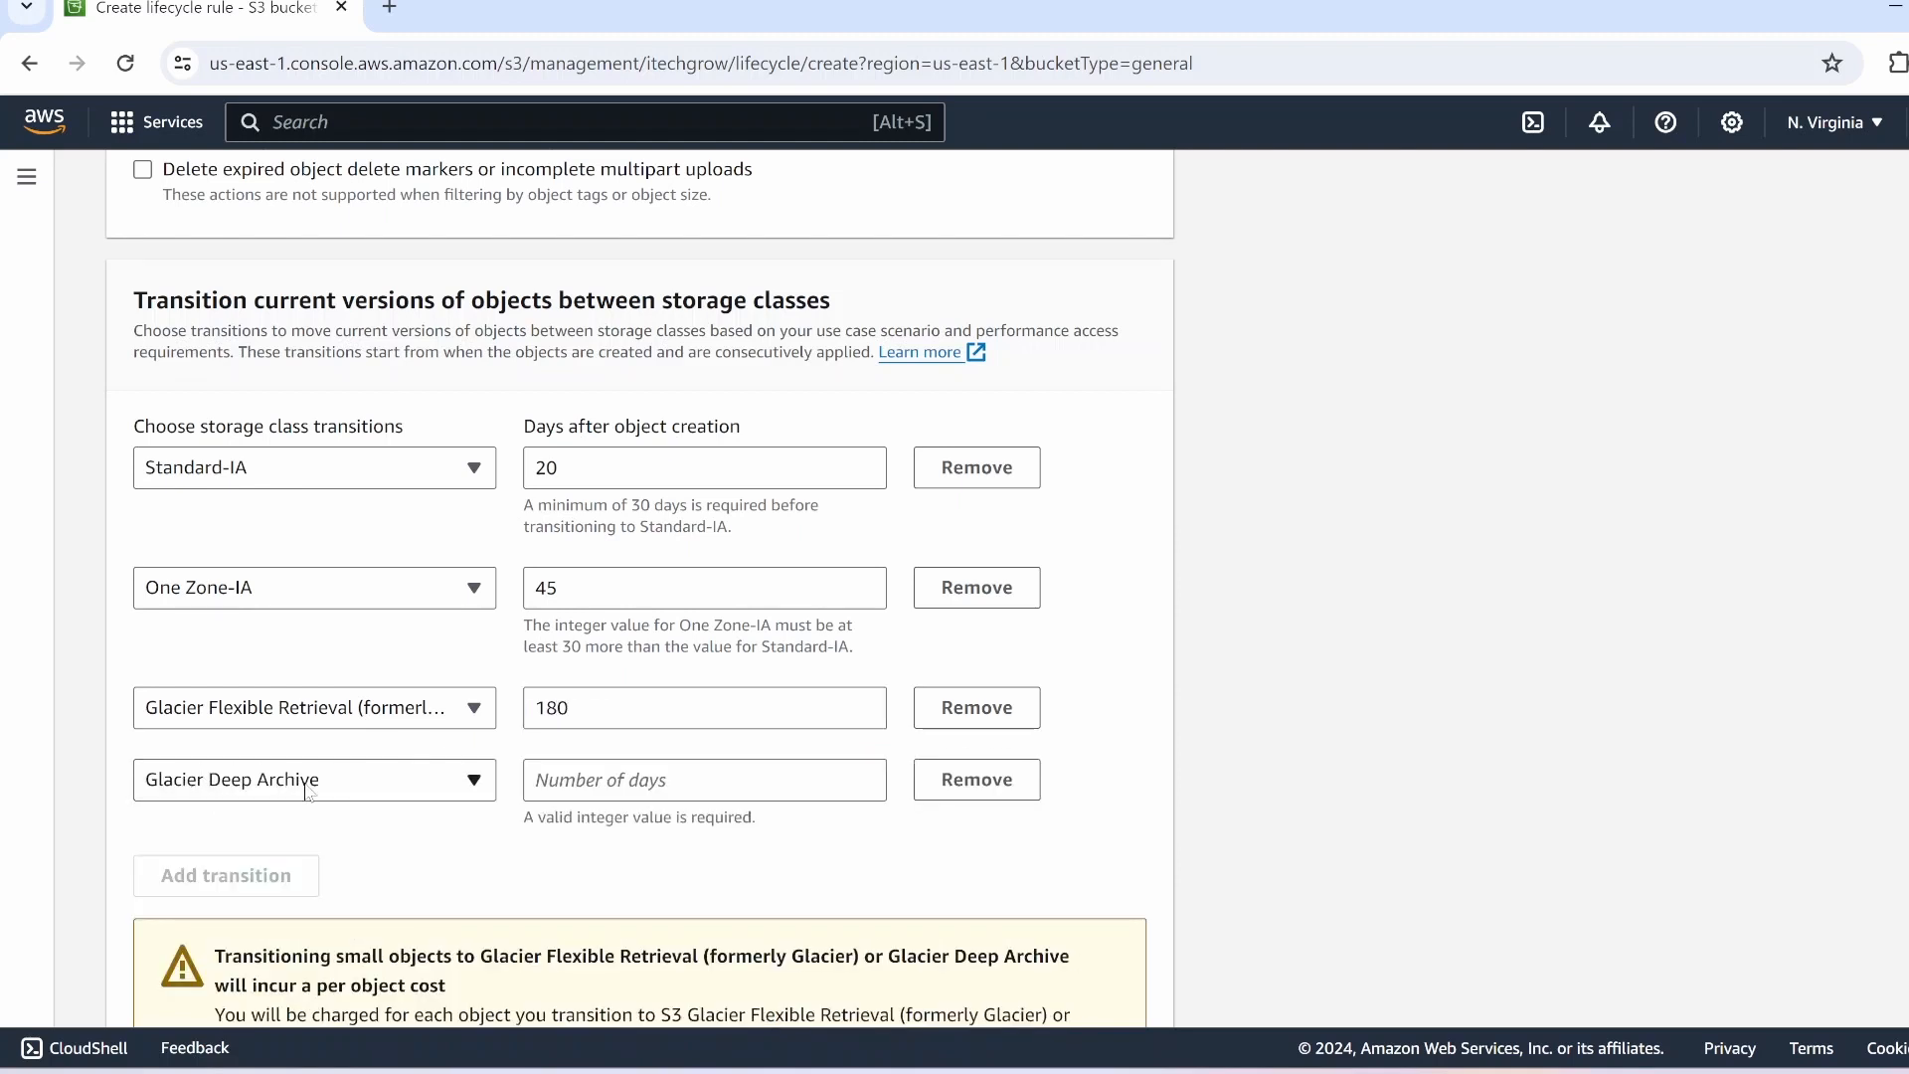
click(861, 779)
text(300)
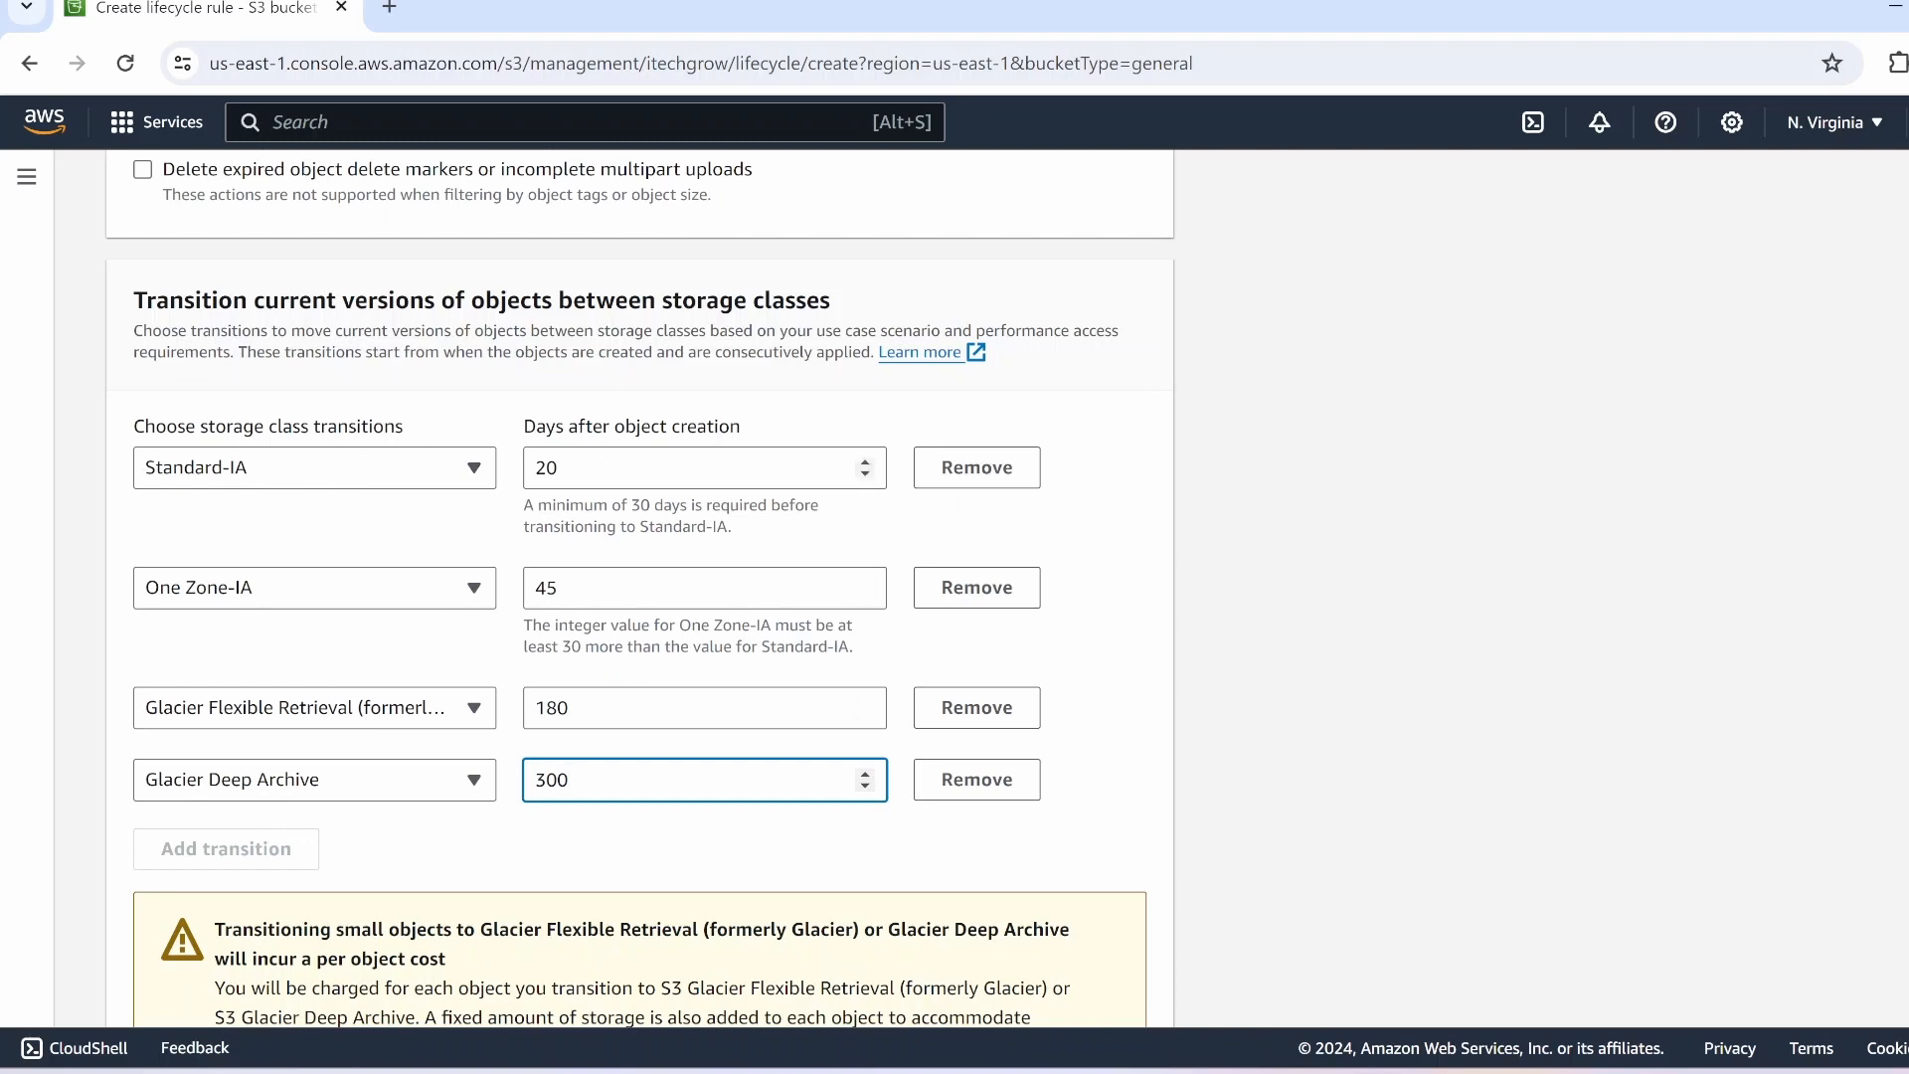
Step: Set the Standard-IA transition to 30 days after object creation
click(611, 465)
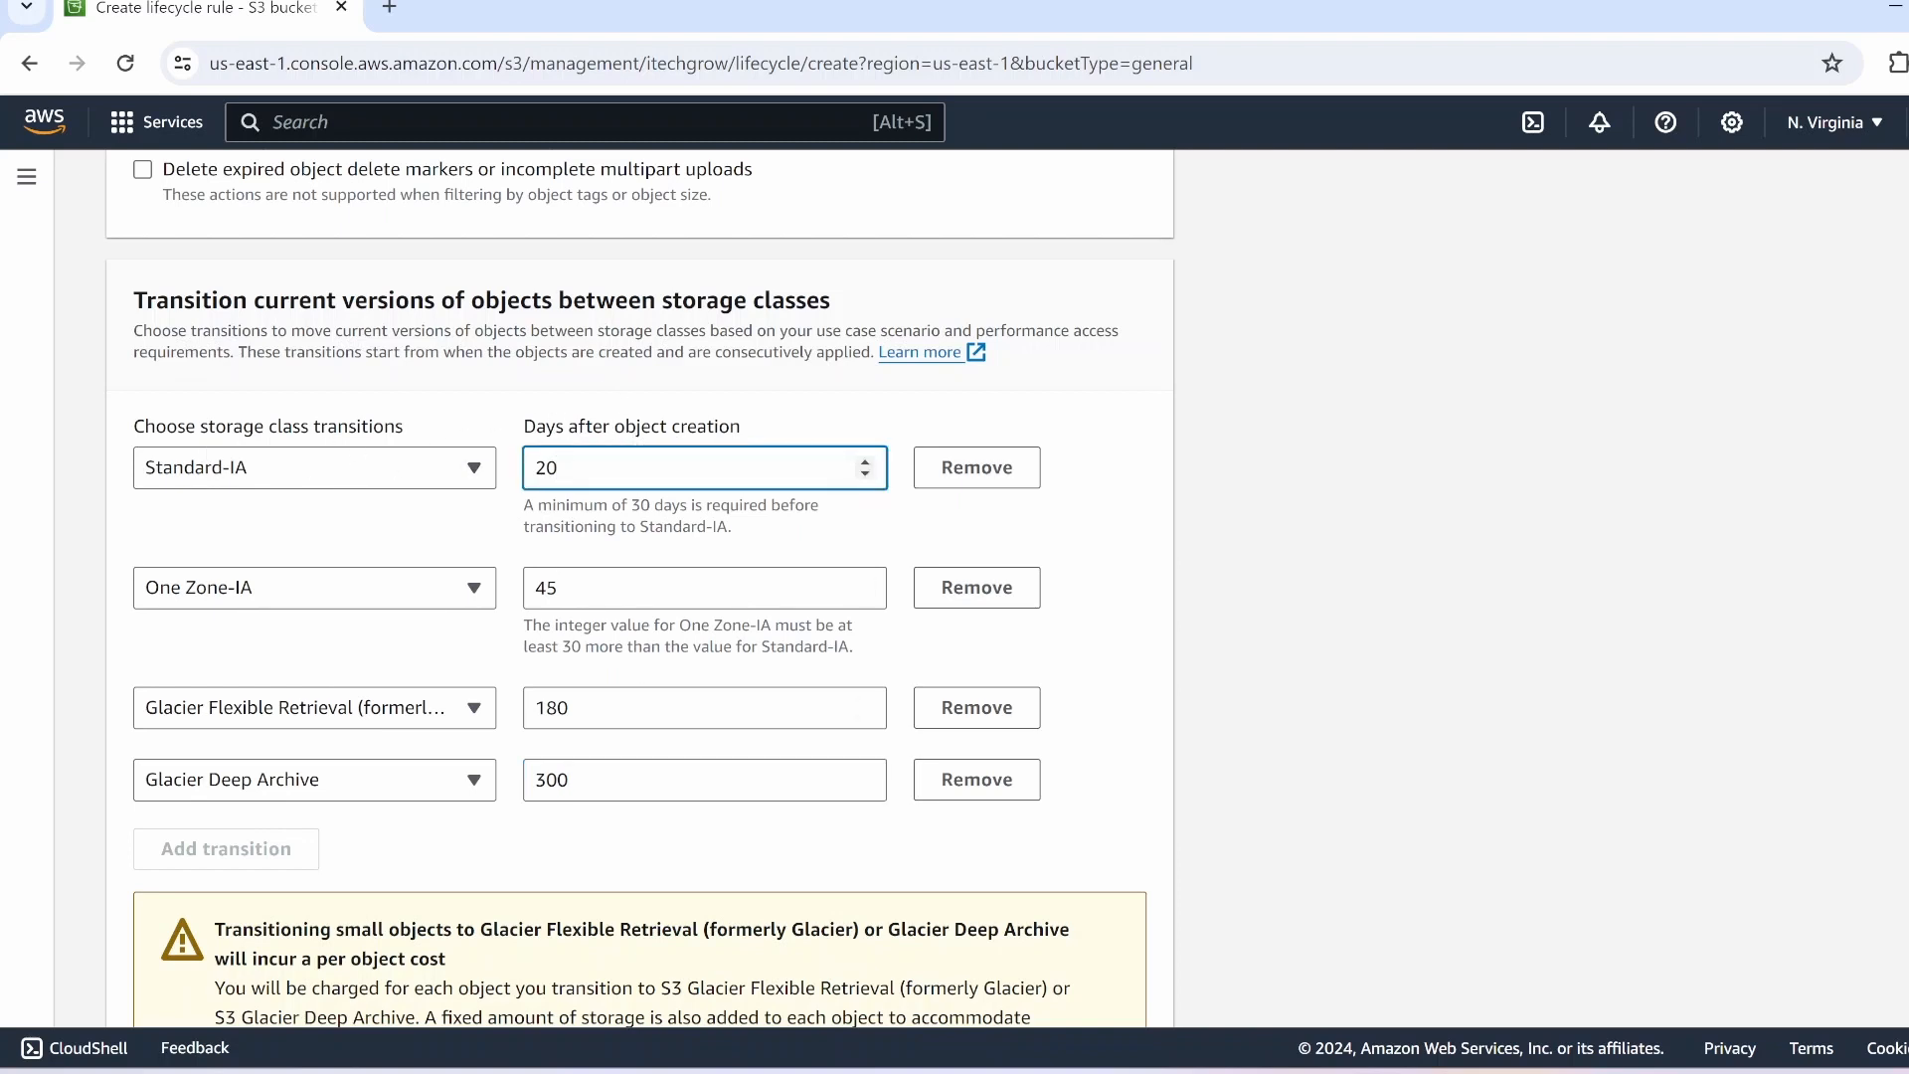
key(ctrl+a)
text(30)
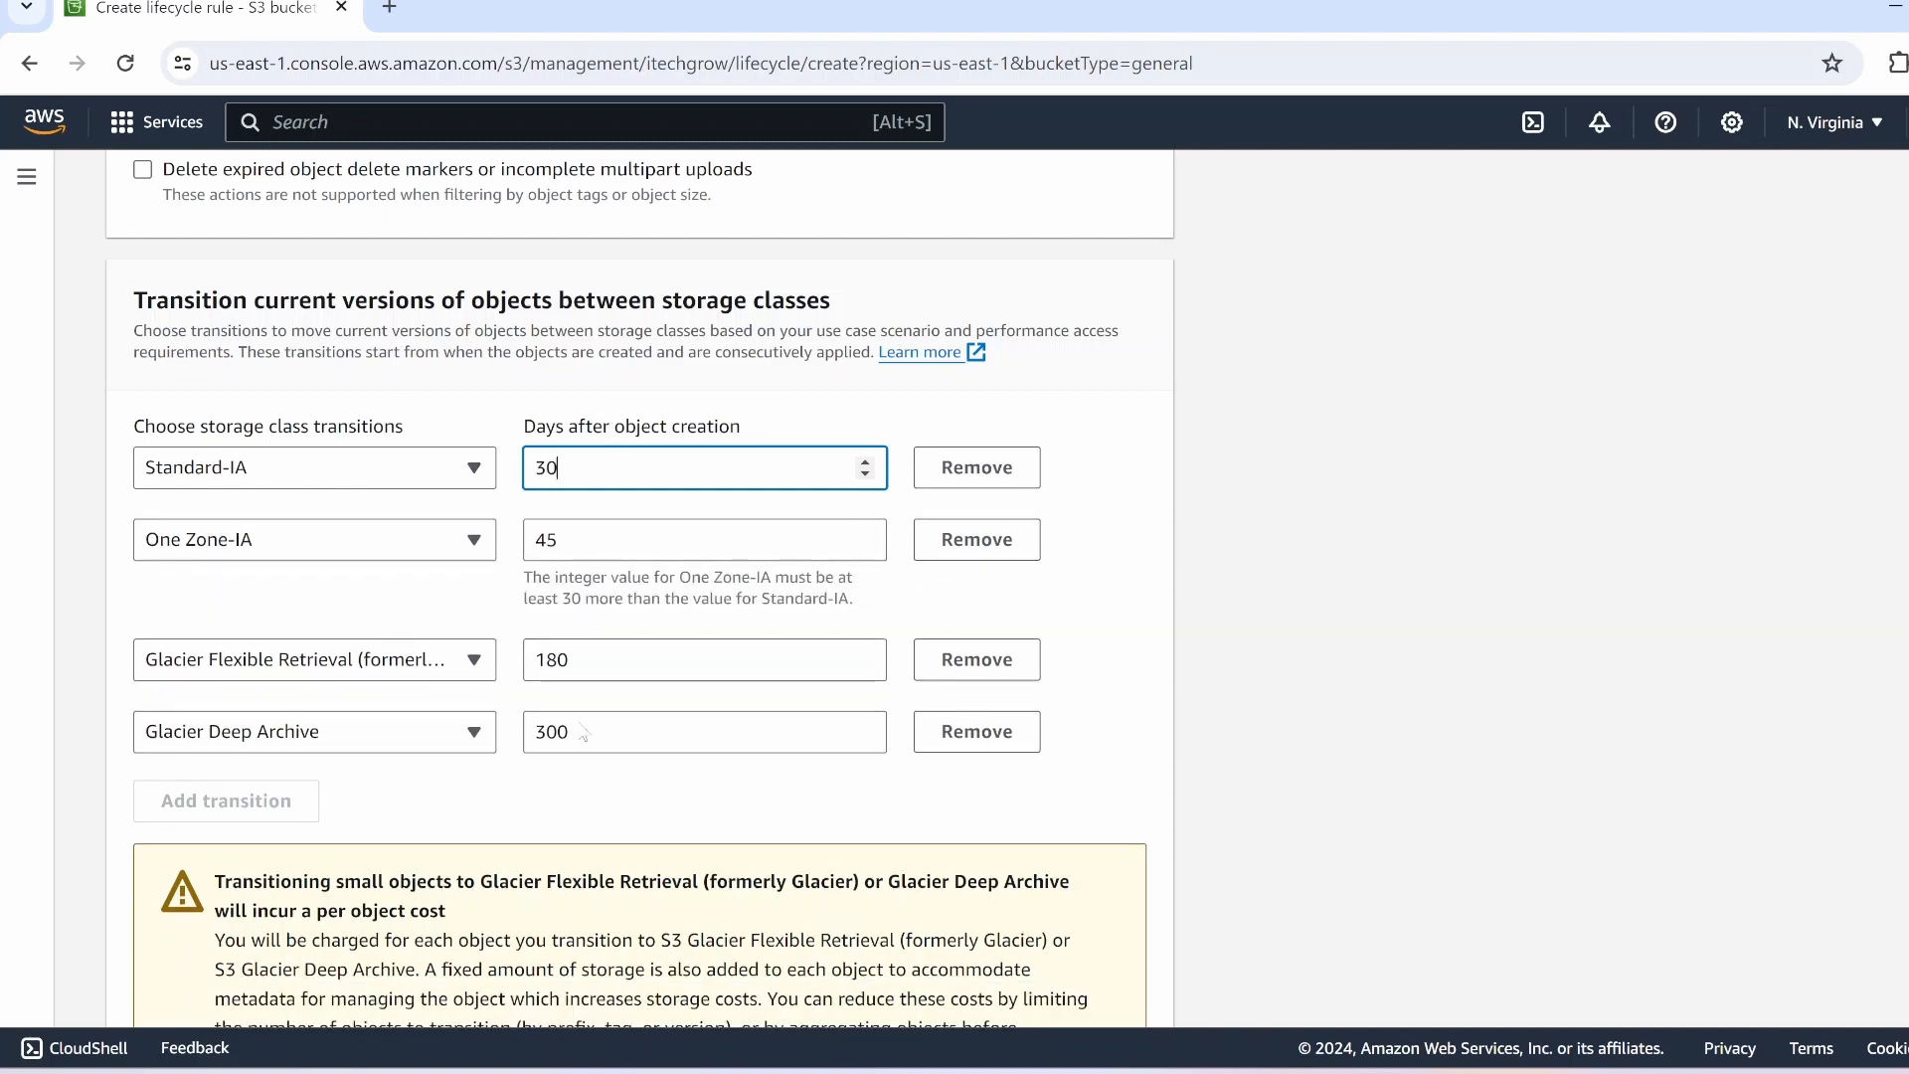
Step: Acknowledge the one-time lifecycle request cost per object for small objects and review the planned transition actions
scroll(657, 716, down, 1)
scroll(651, 708, down, 3)
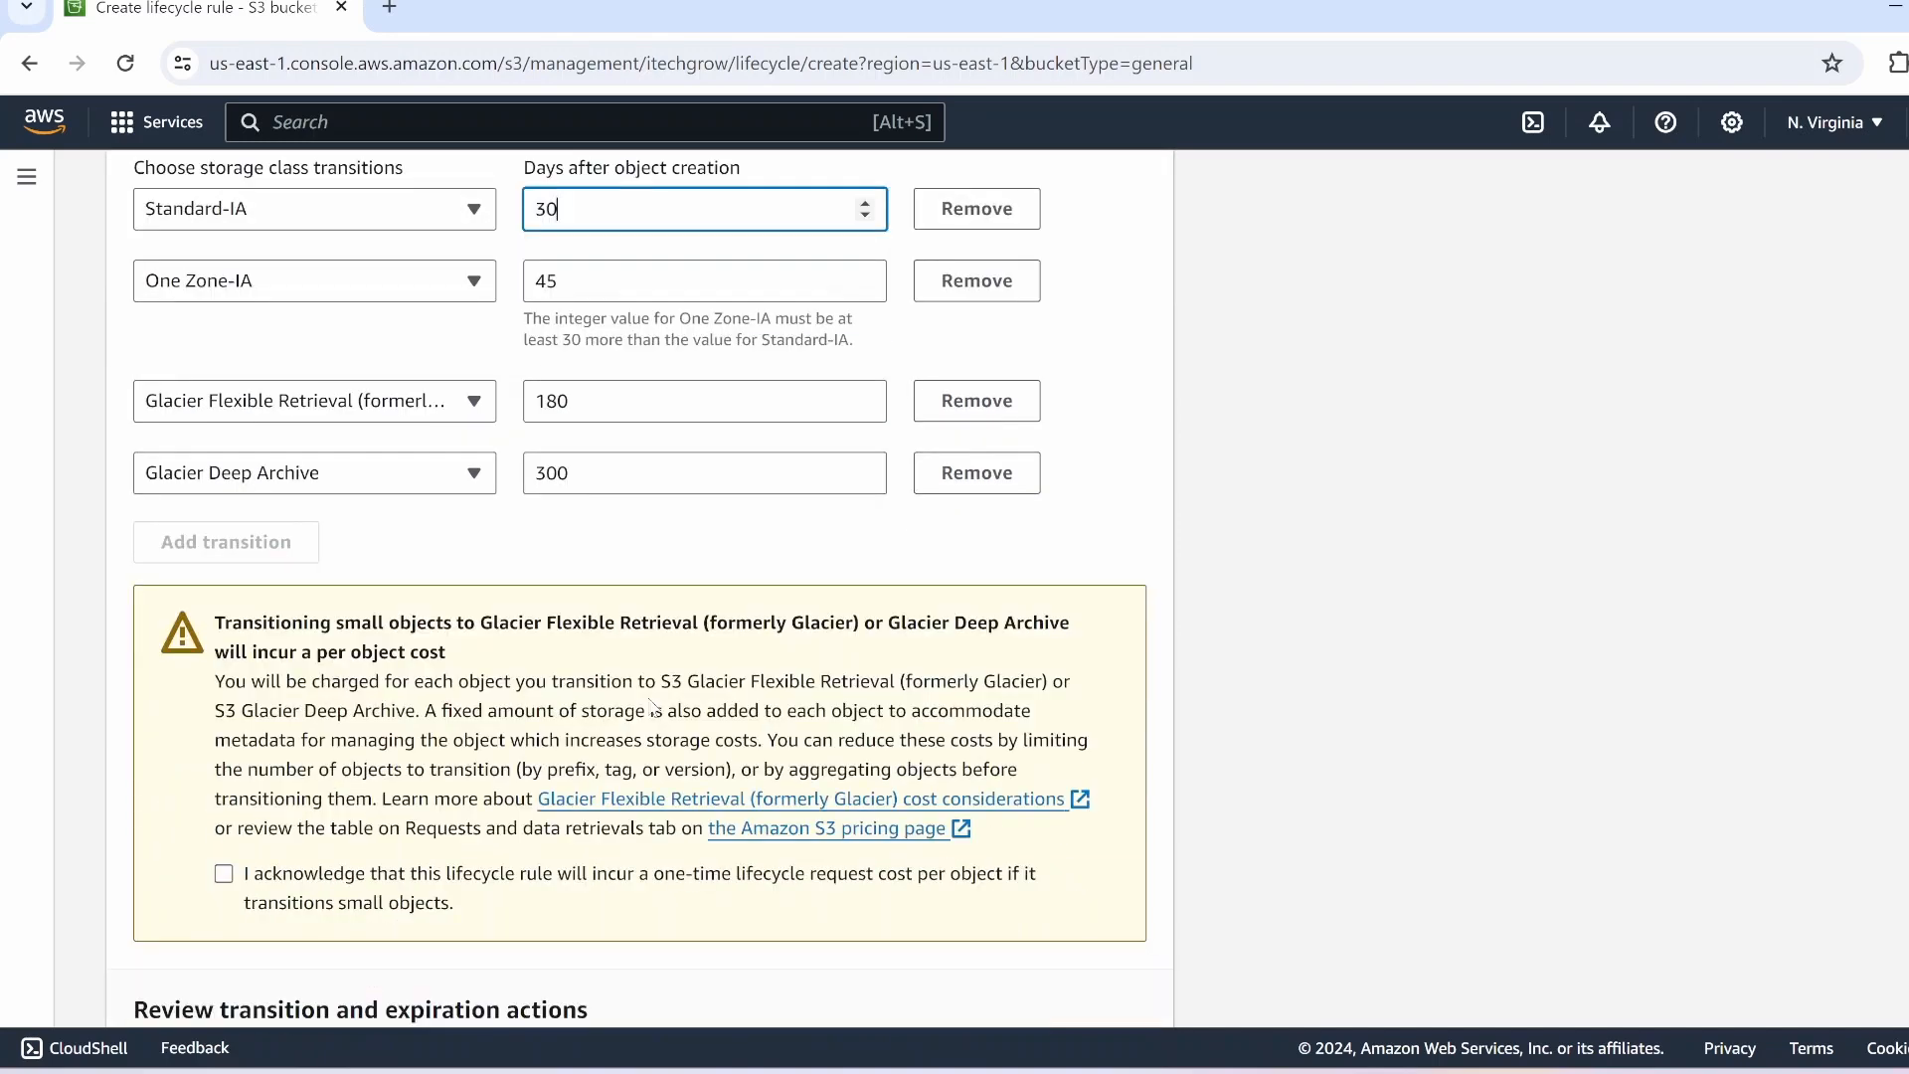
click(223, 875)
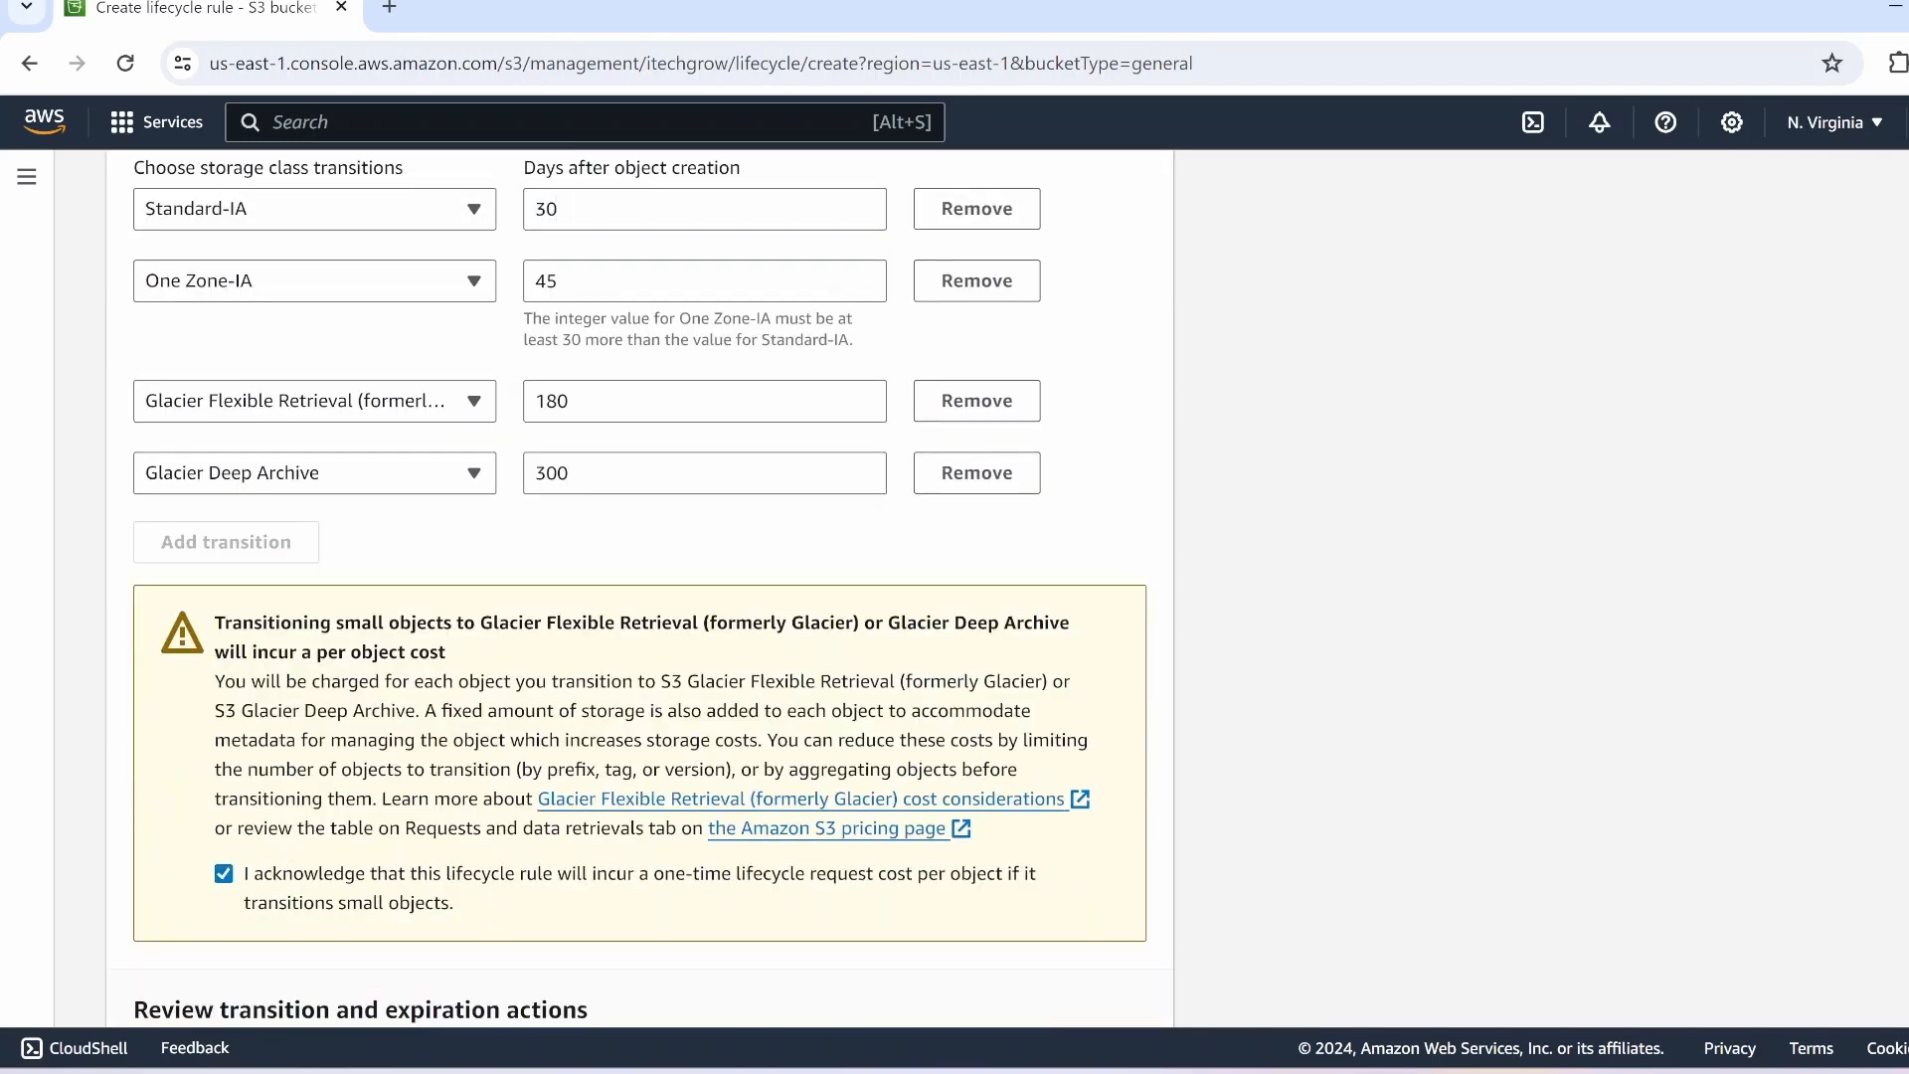
scroll(617, 622, down, 4)
scroll(616, 621, up, 6)
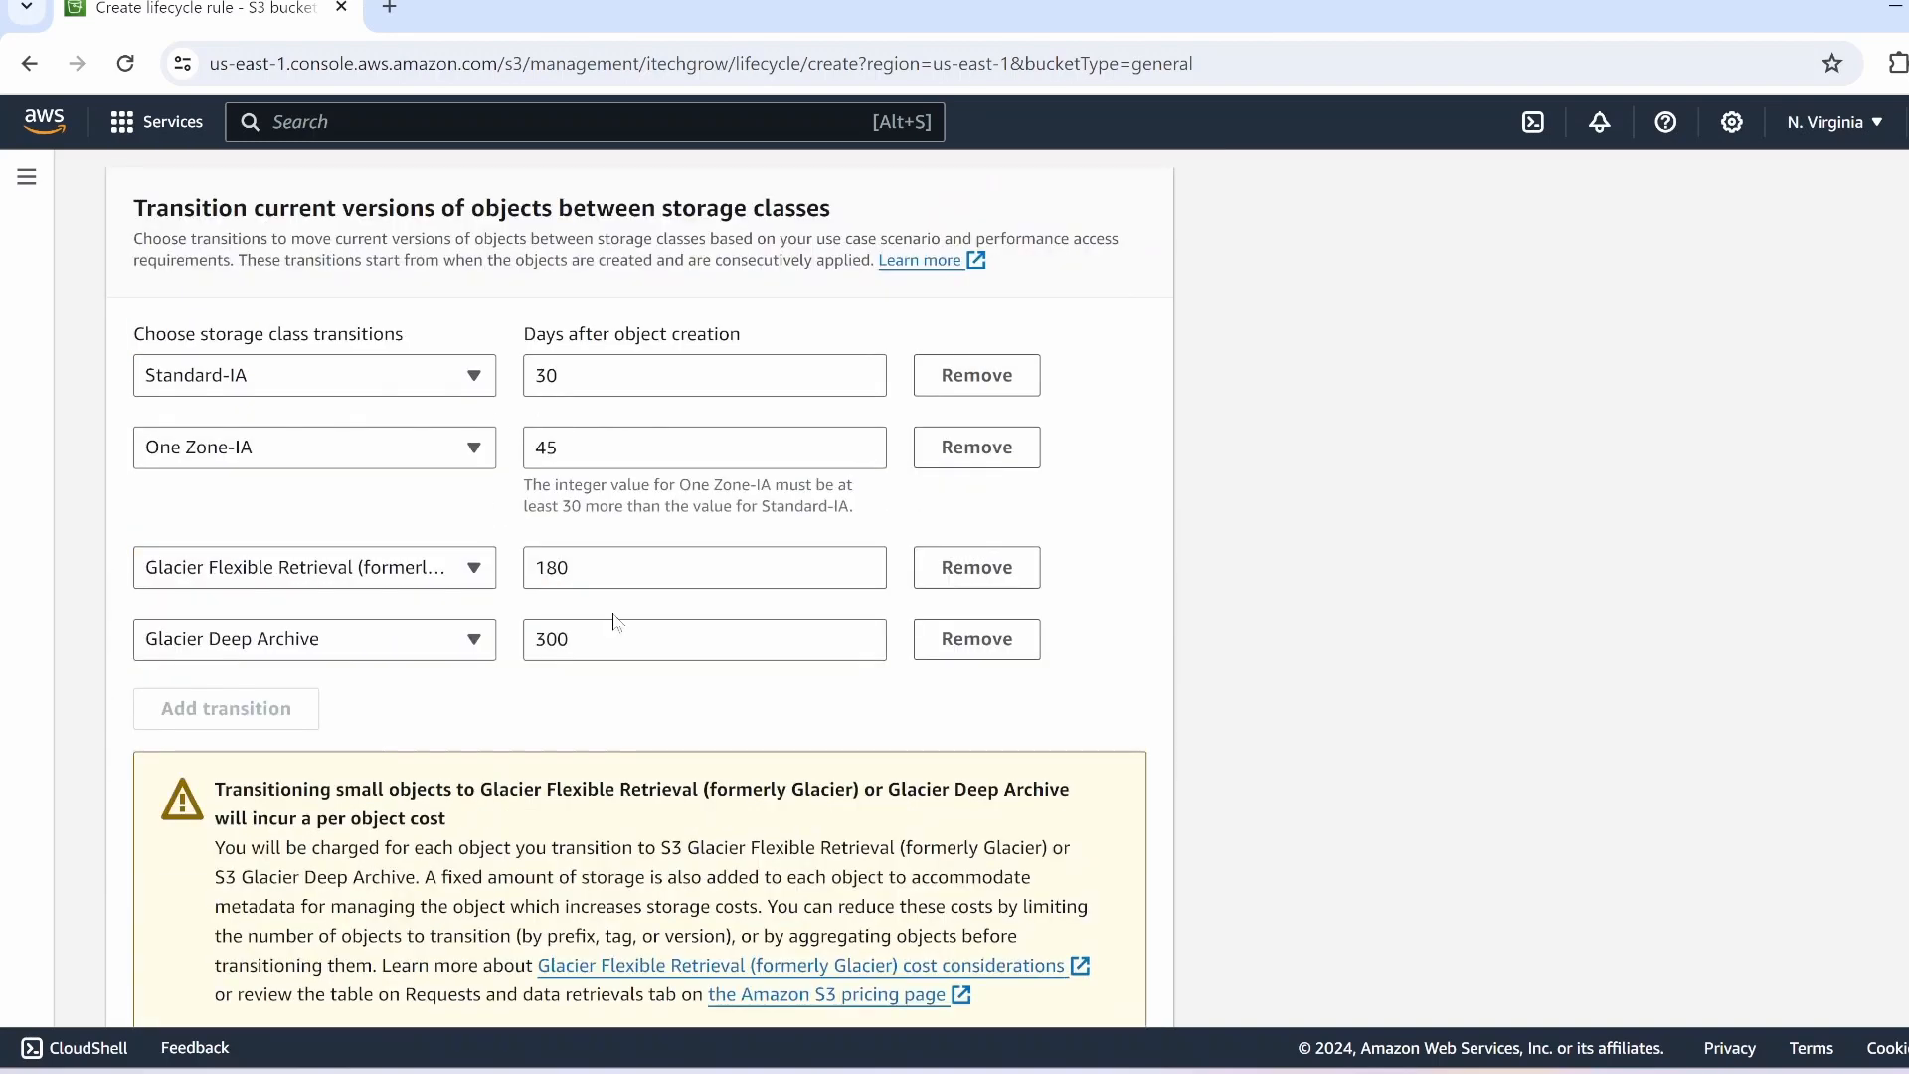
scroll(554, 509, down, 9)
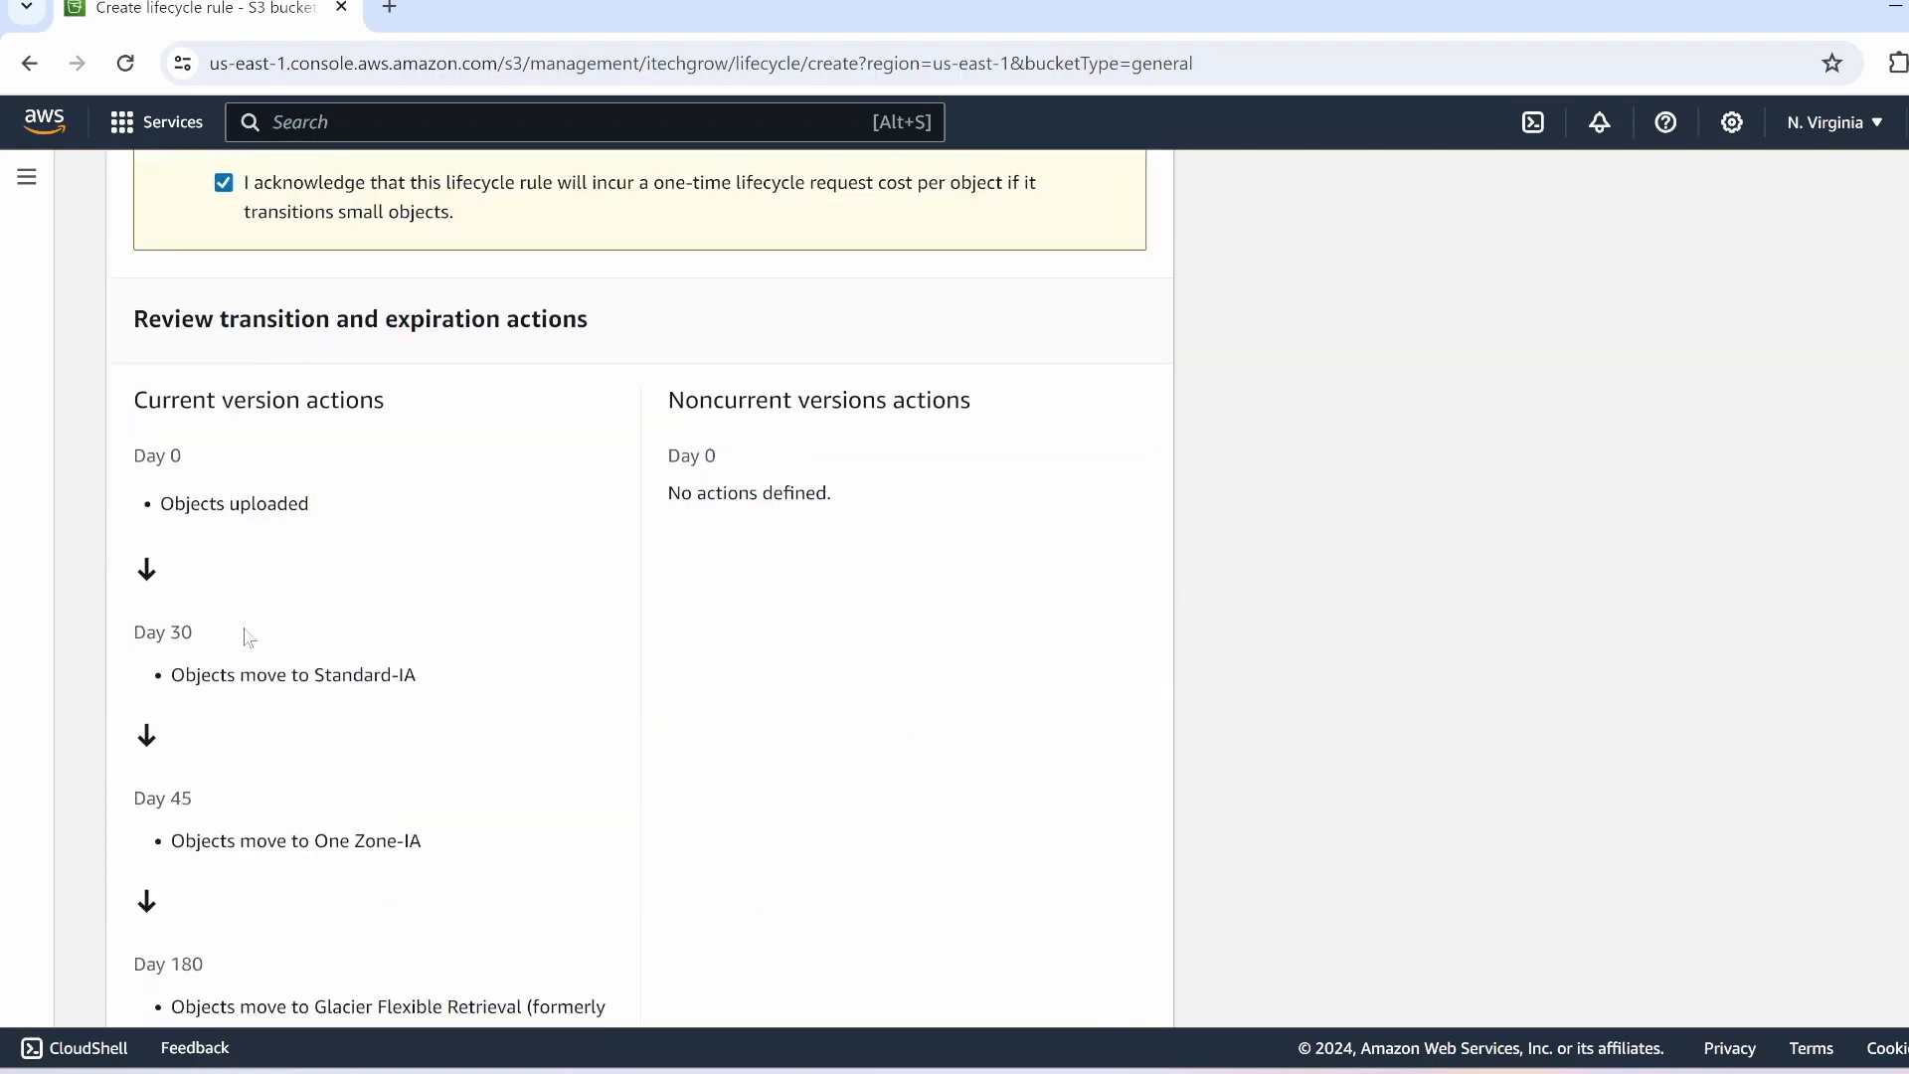
scroll(313, 744, down, 1)
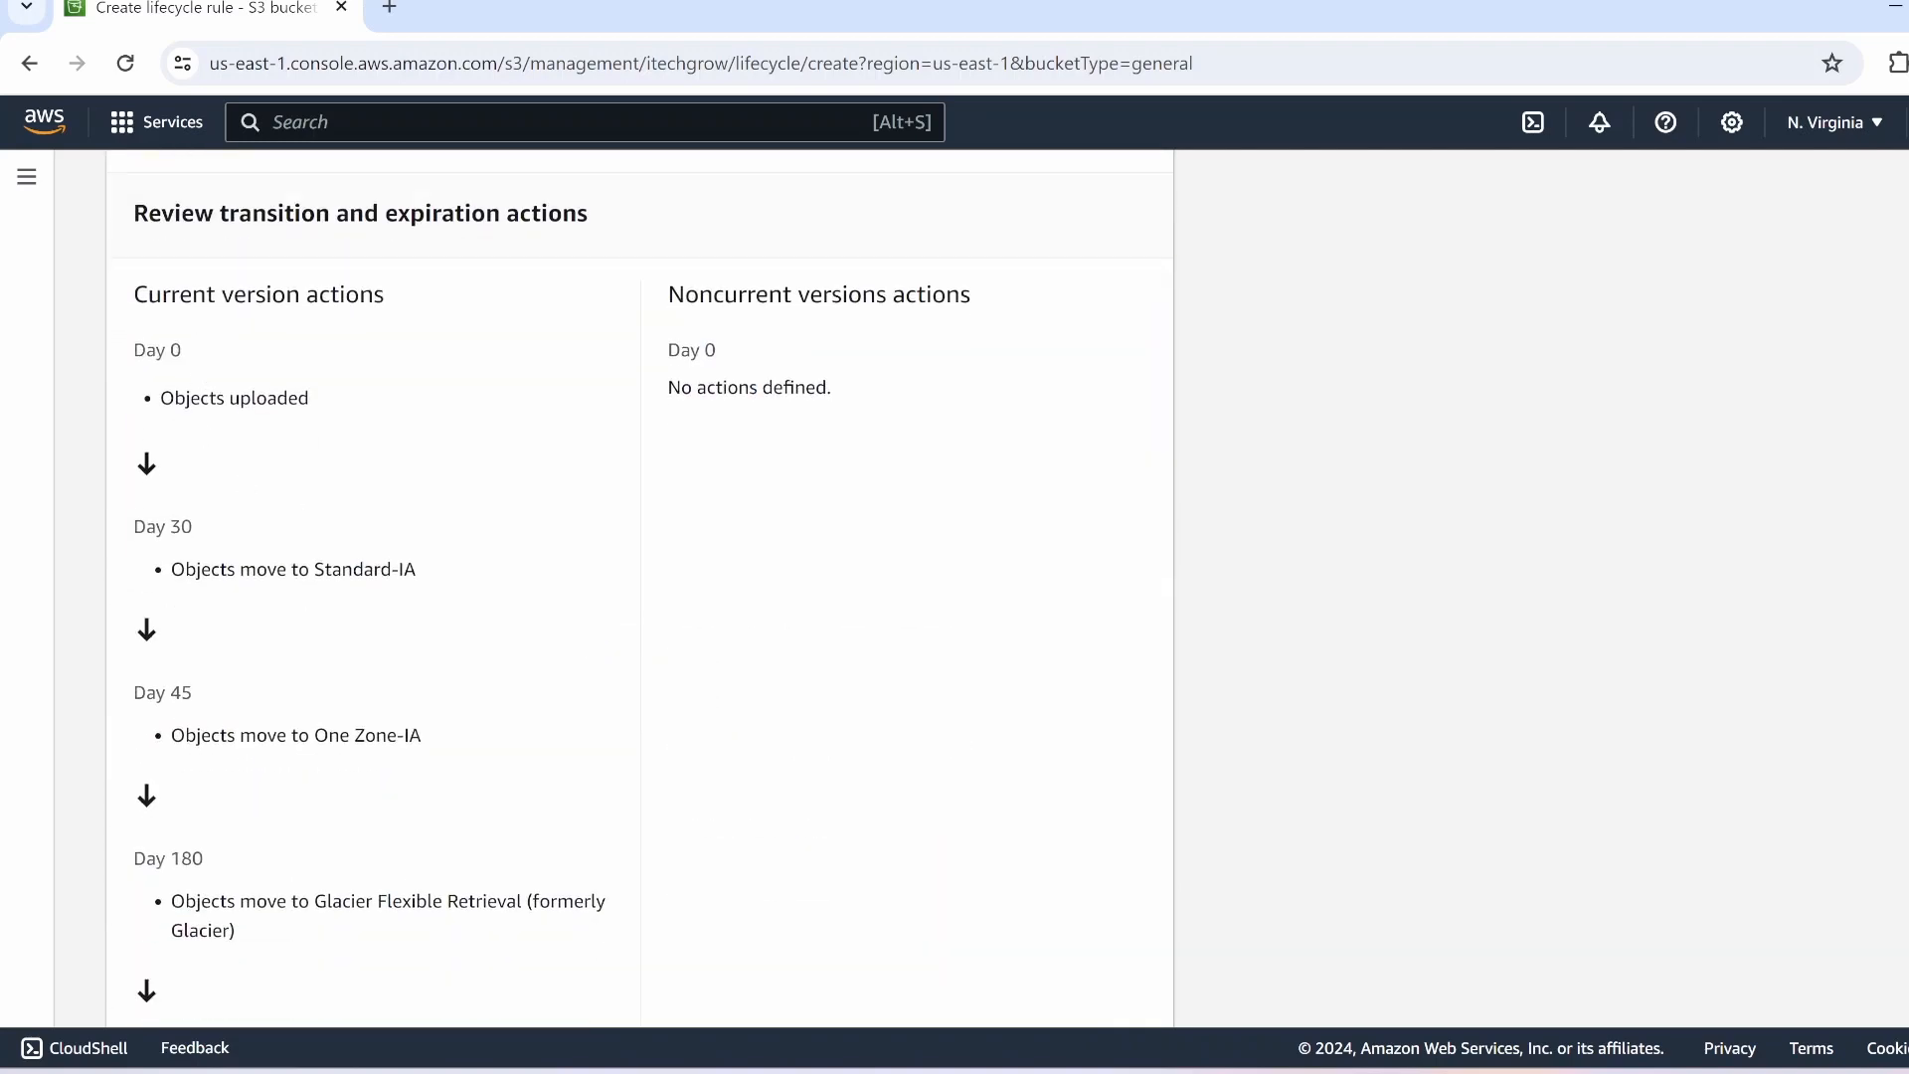
Step: Examine the review timeline of current version actions, from the object upload through each storage class transition
drag(159, 400, 385, 396)
click(238, 532)
drag(146, 526, 436, 568)
scroll(397, 626, down, 1)
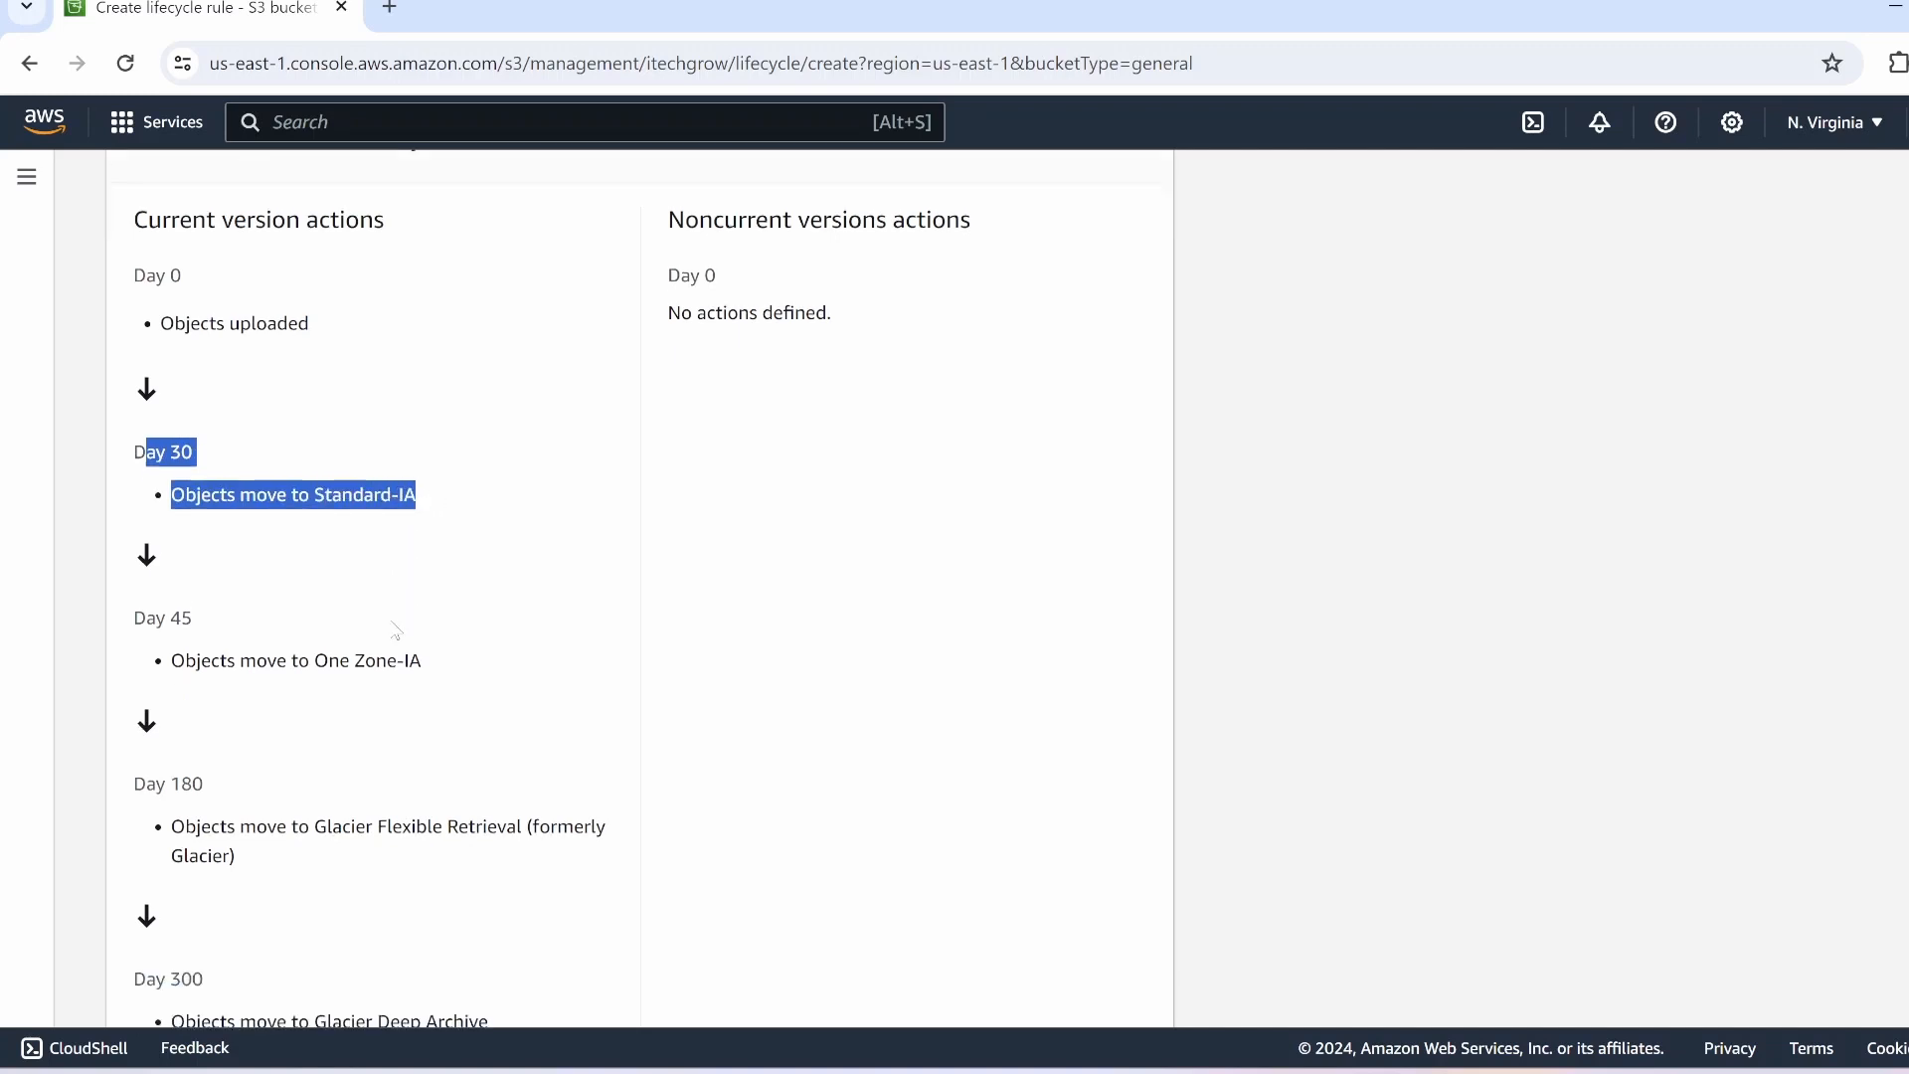
scroll(397, 630, down, 1)
drag(167, 587, 475, 609)
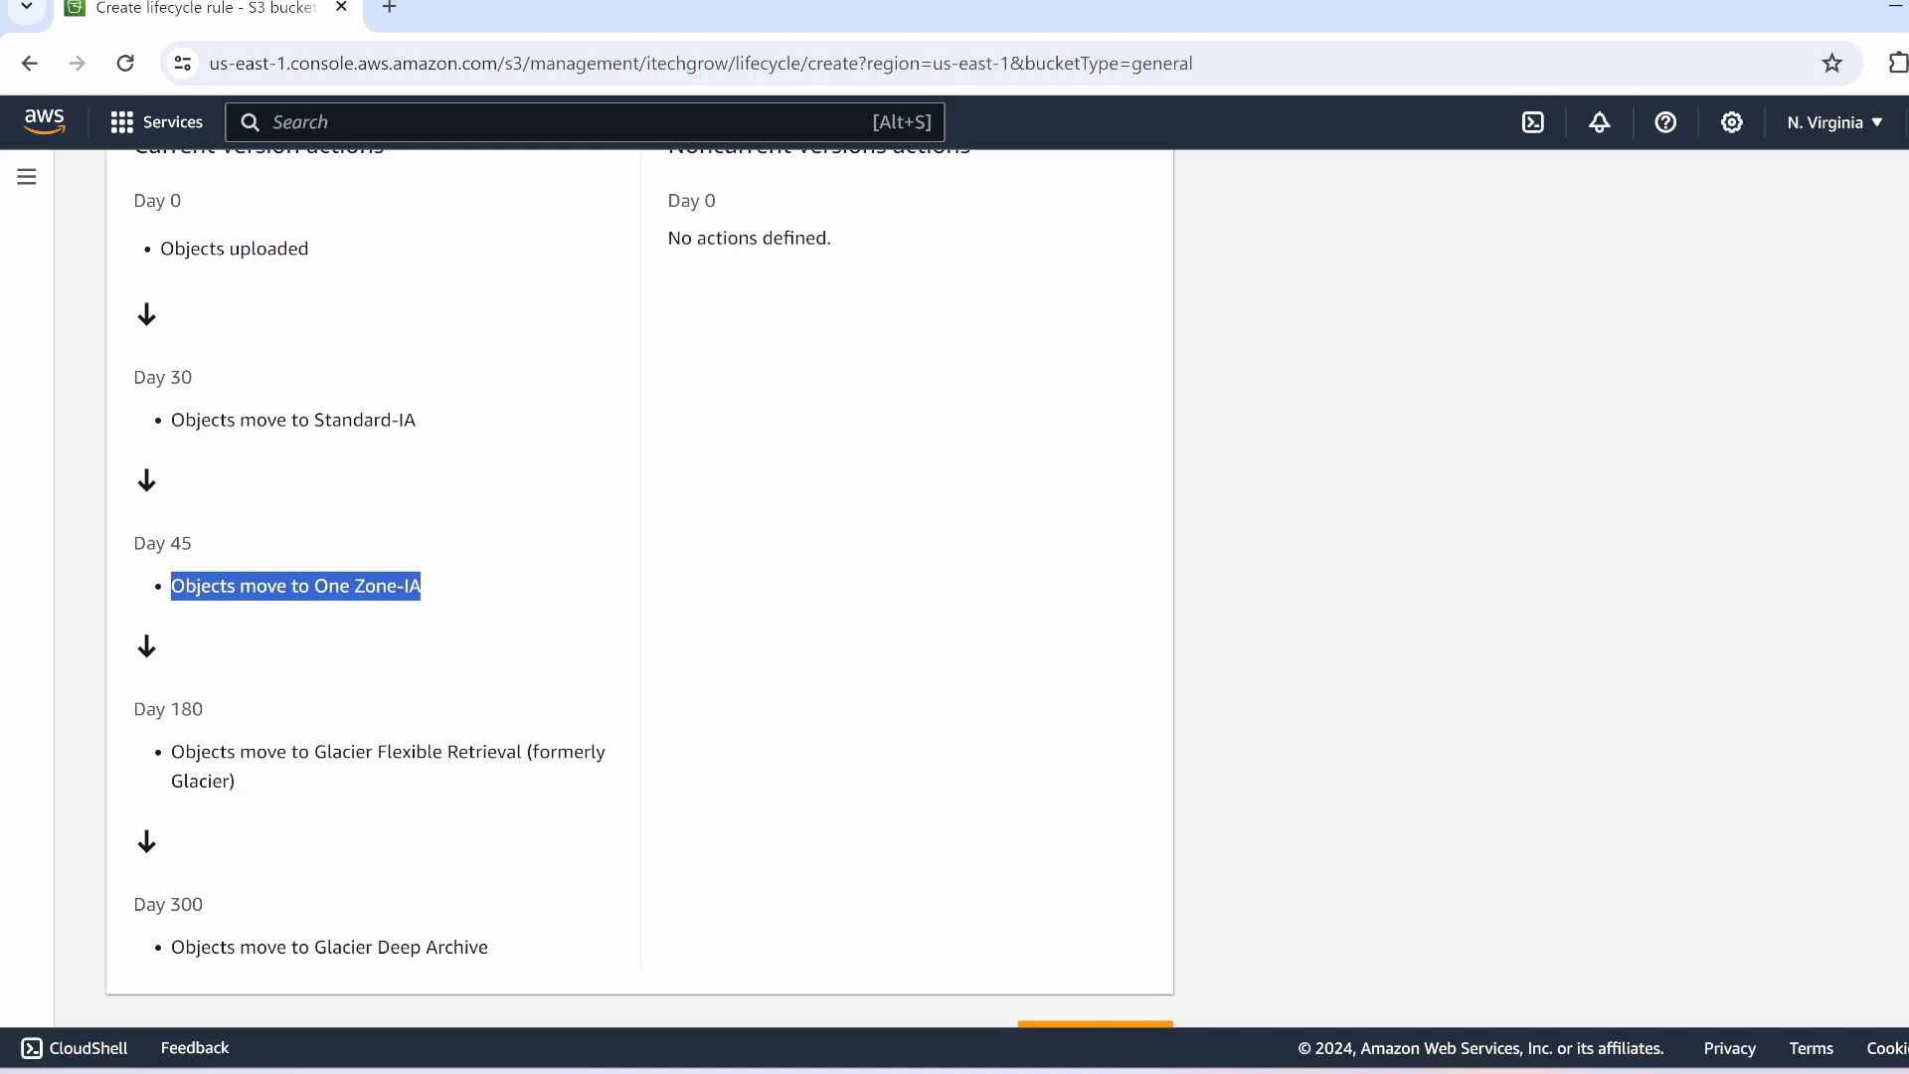
drag(185, 752, 522, 753)
scroll(522, 752, down, 1)
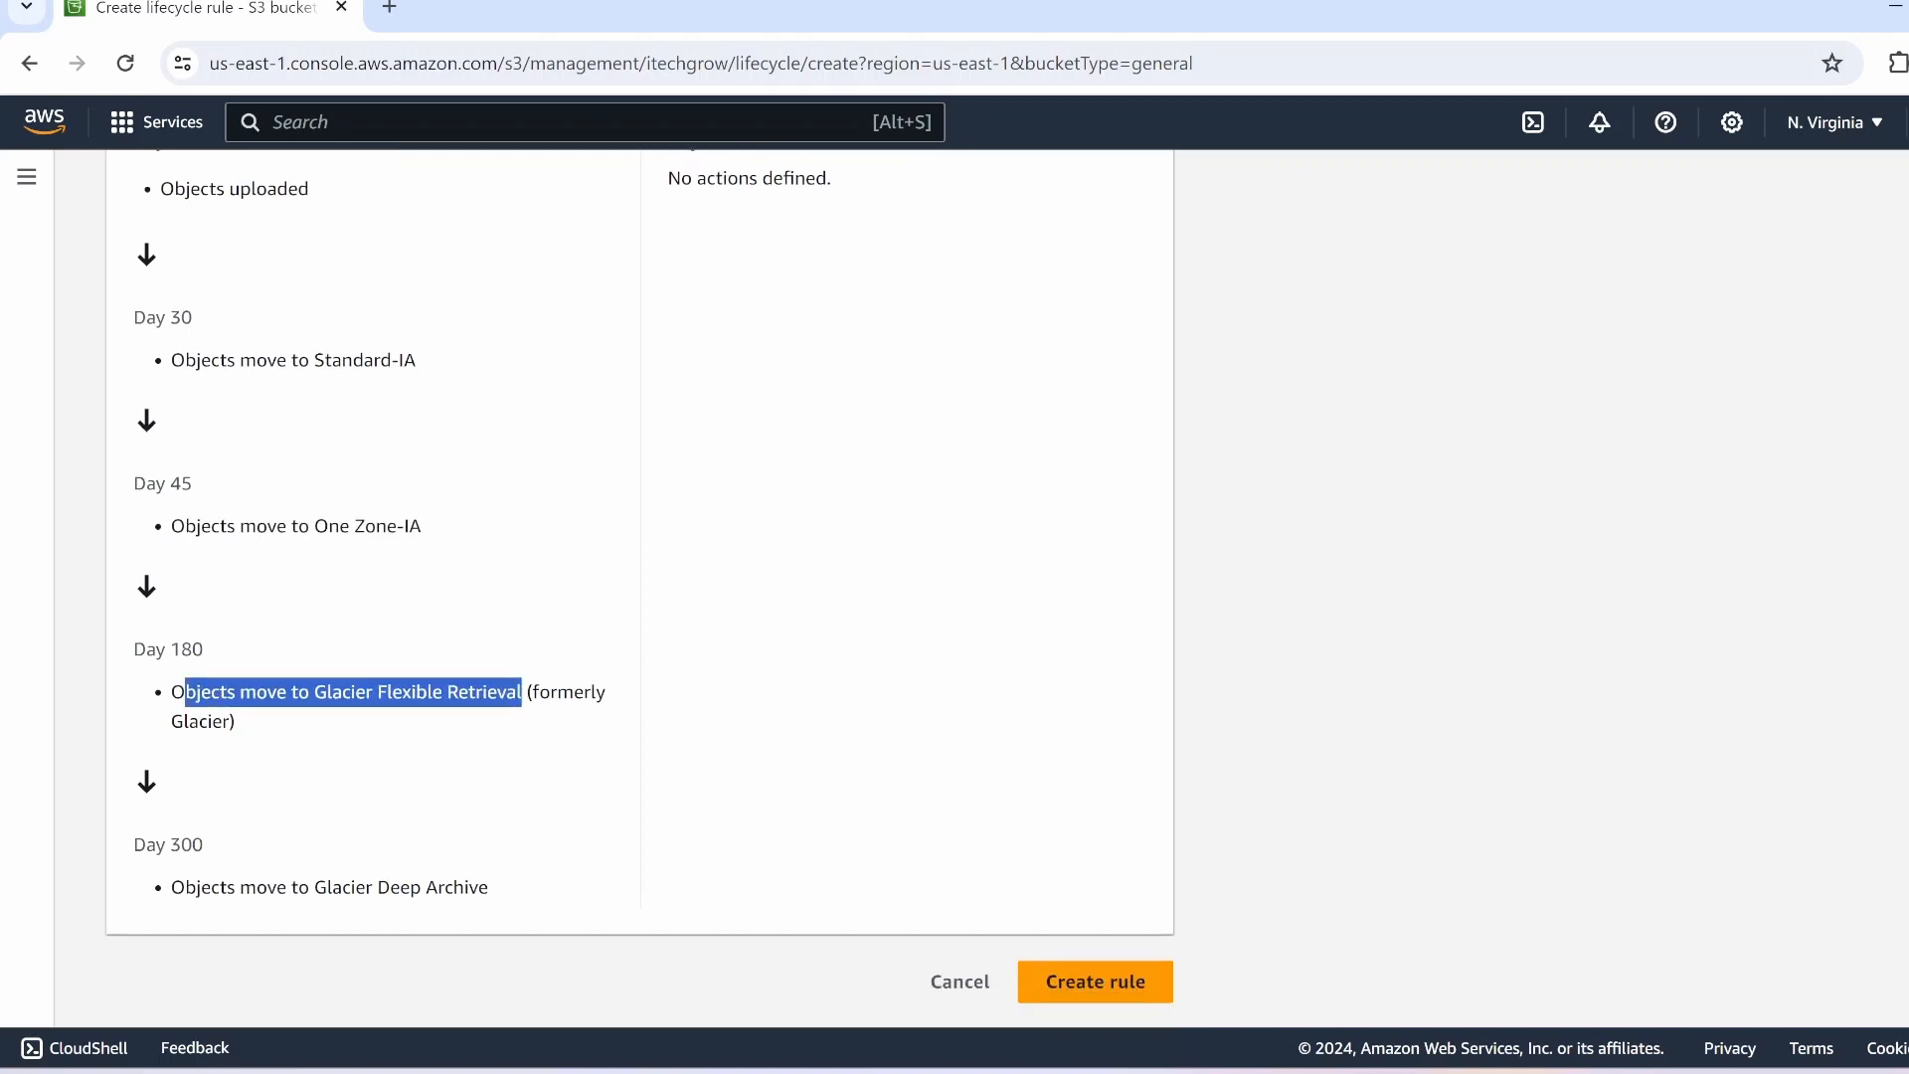
drag(185, 887, 478, 887)
Step: Enable the lifecycle rule action that moves noncurrent versions of objects between storage classes
scroll(532, 613, up, 15)
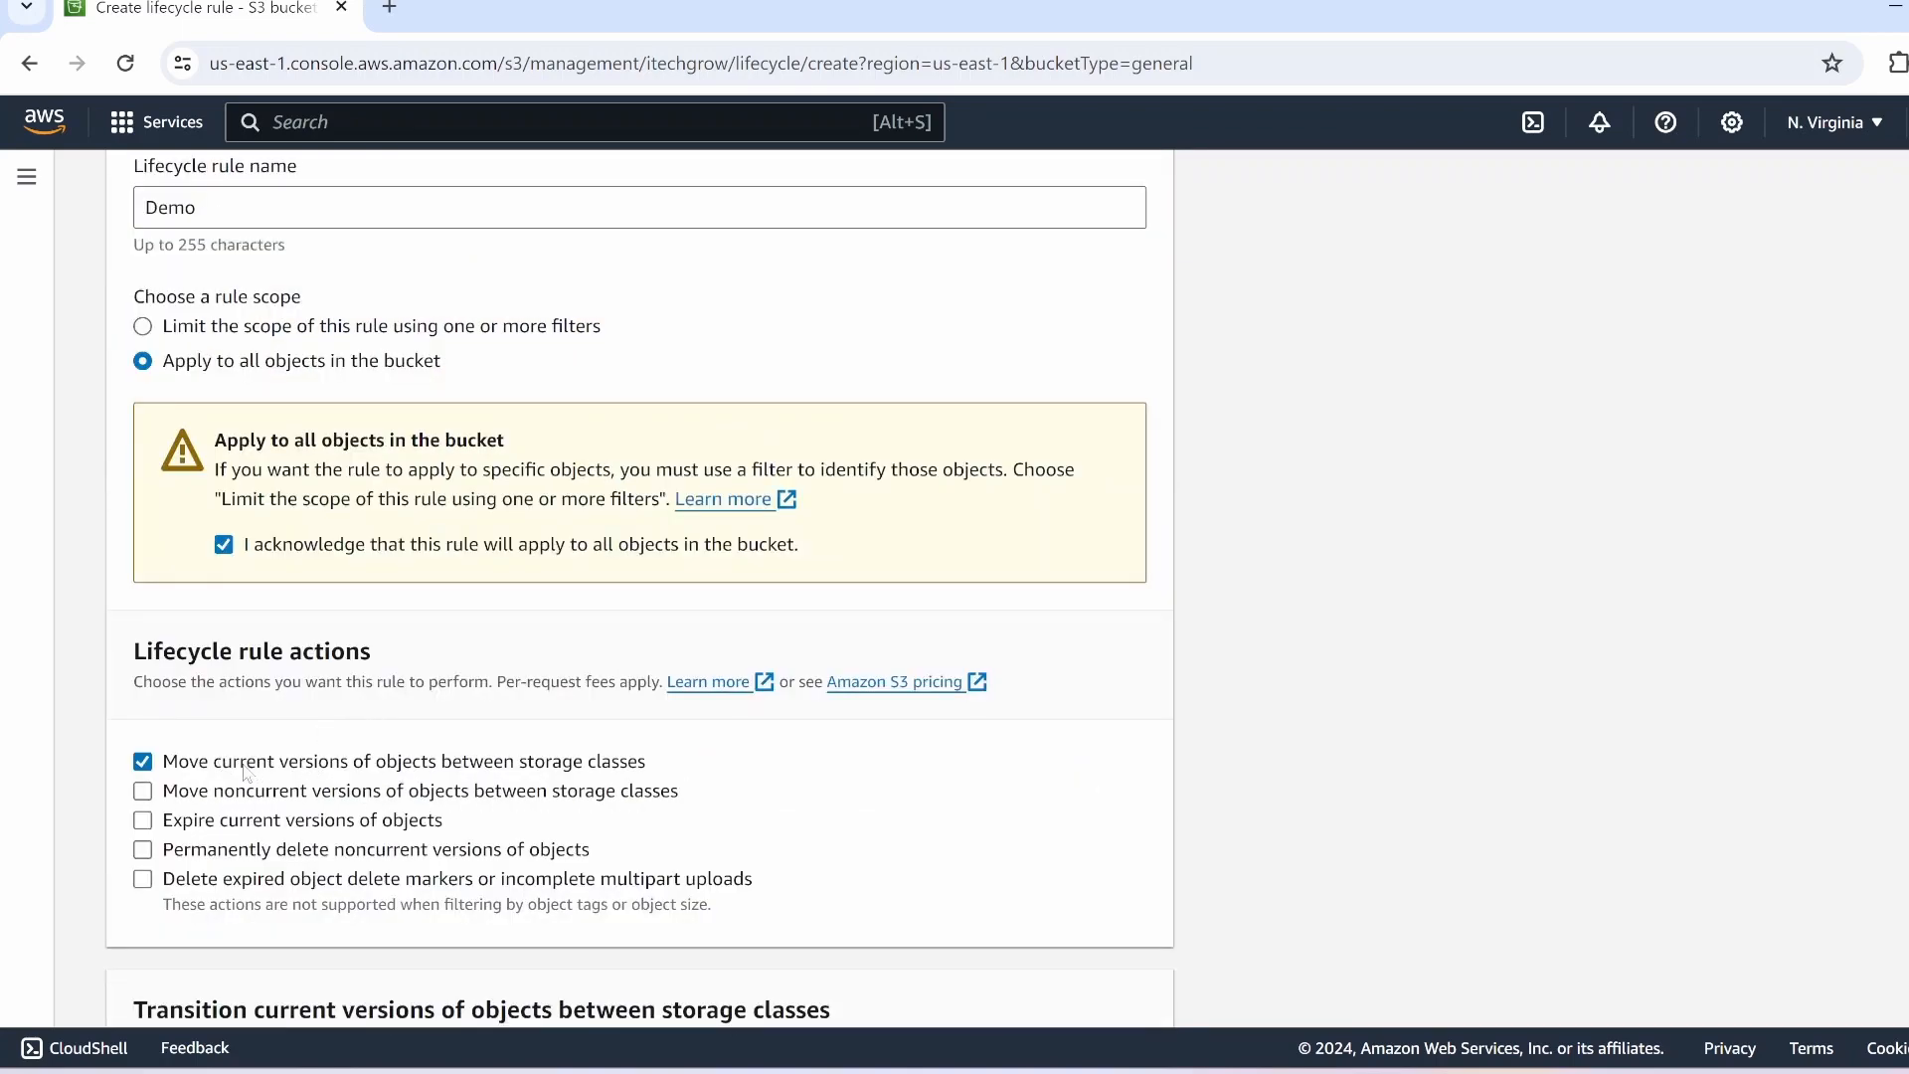
scroll(437, 764, down, 1)
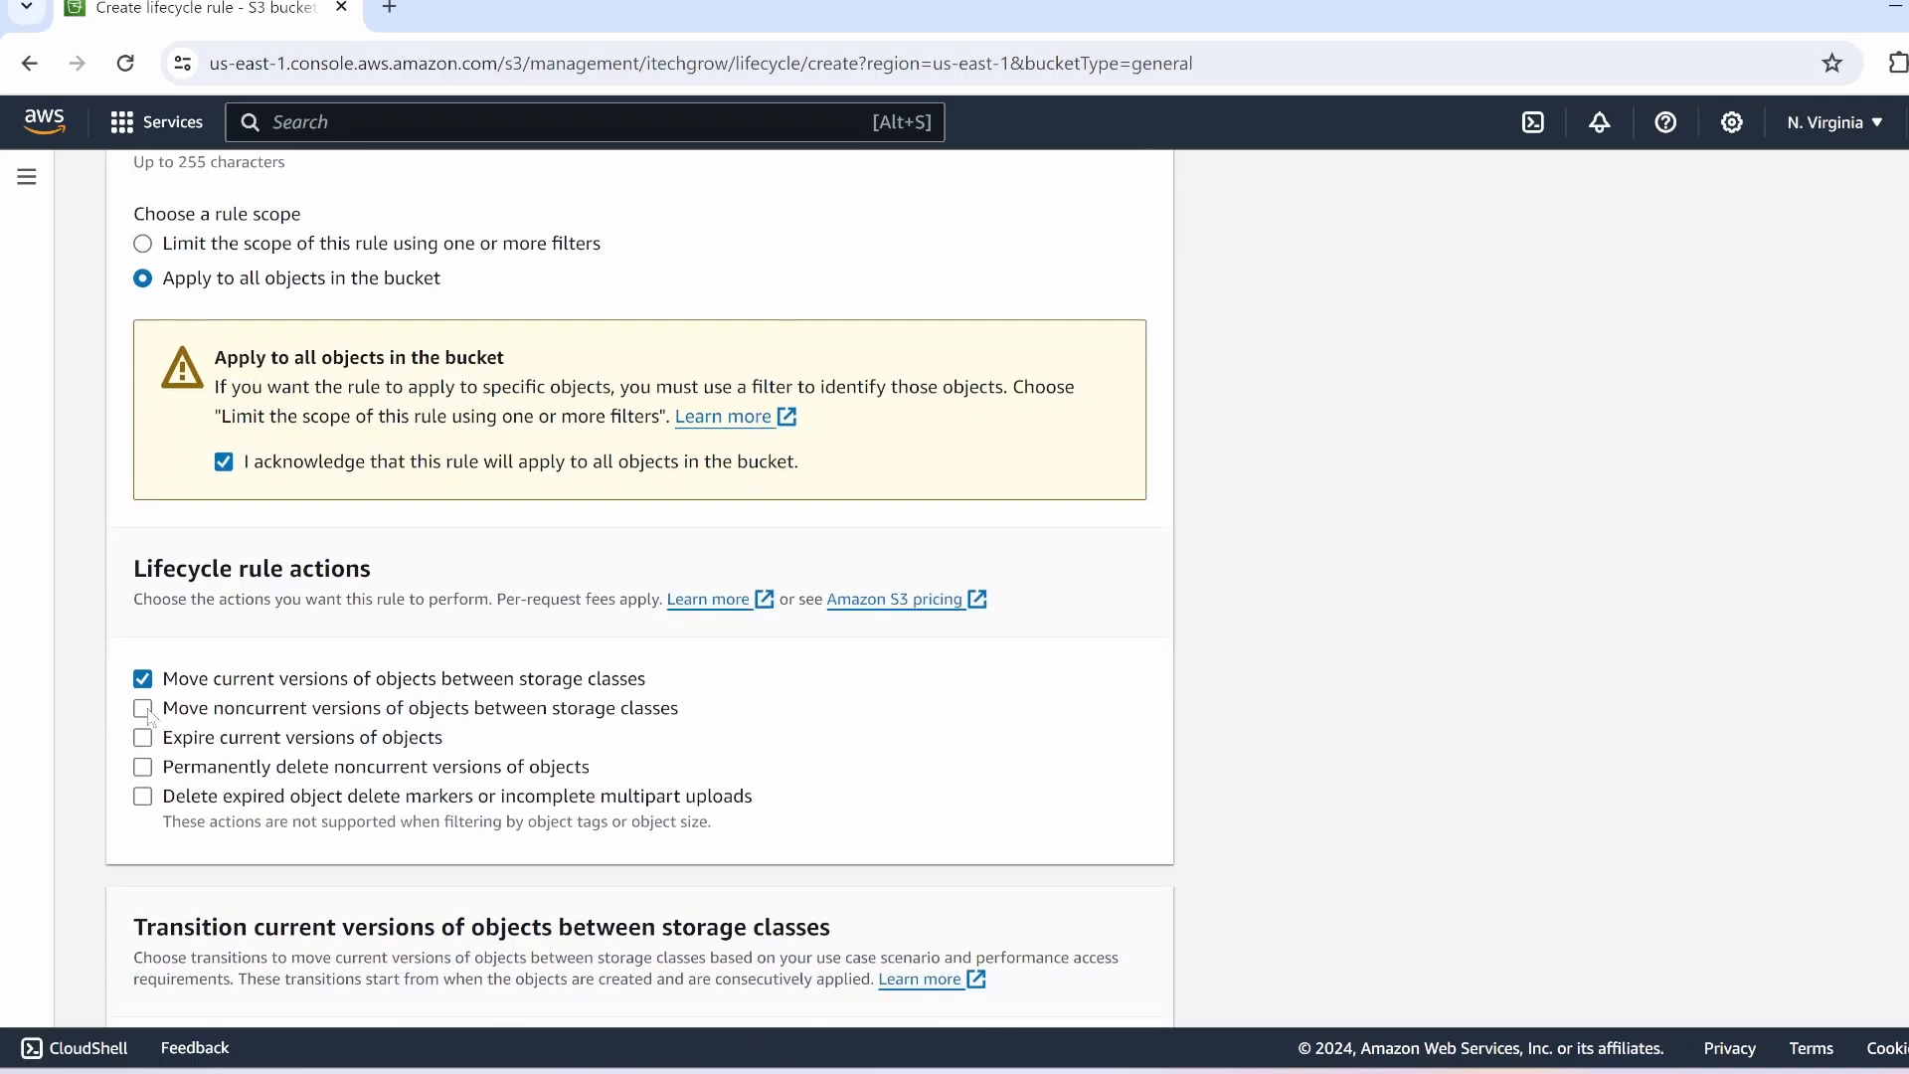
click(142, 708)
Step: Set the noncurrent version transition to Glacier Deep Archive 60 days after objects become noncurrent
scroll(142, 708, down, 8)
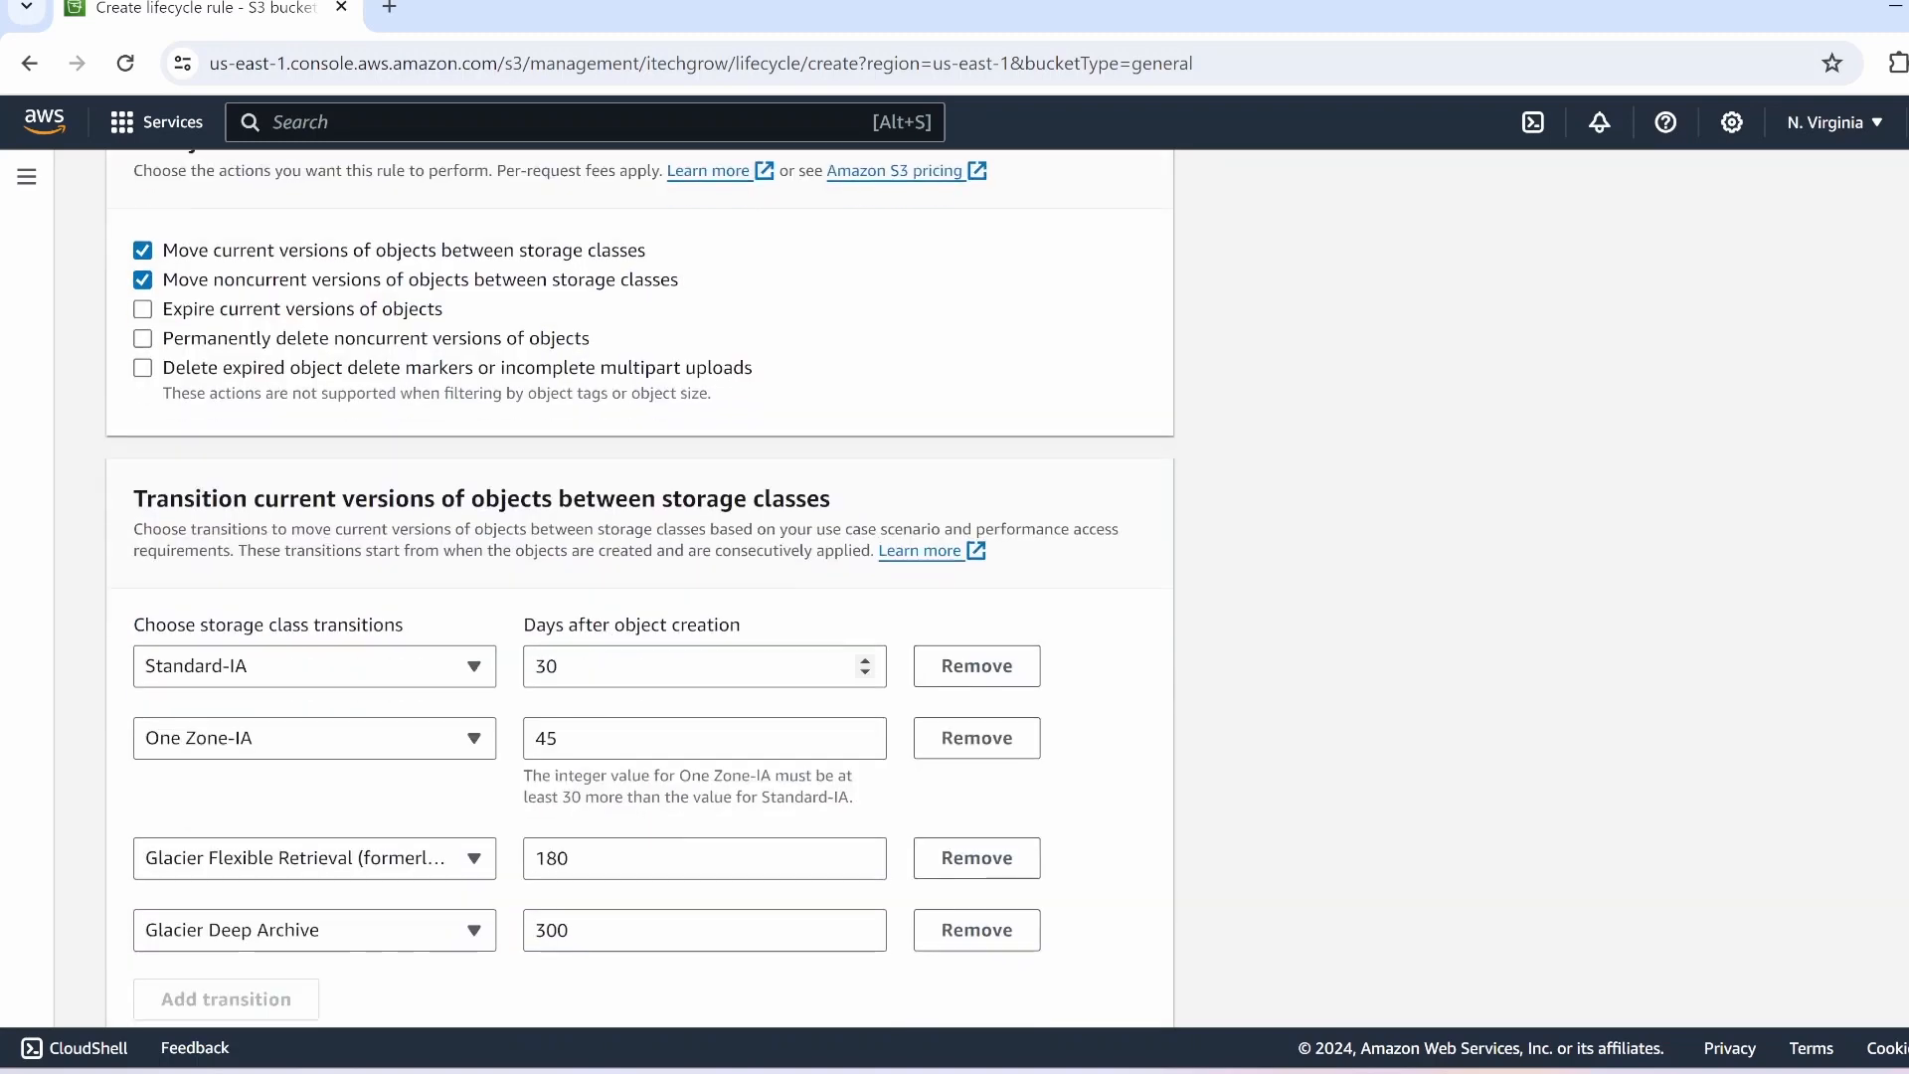
scroll(346, 683, down, 7)
scroll(346, 683, up, 2)
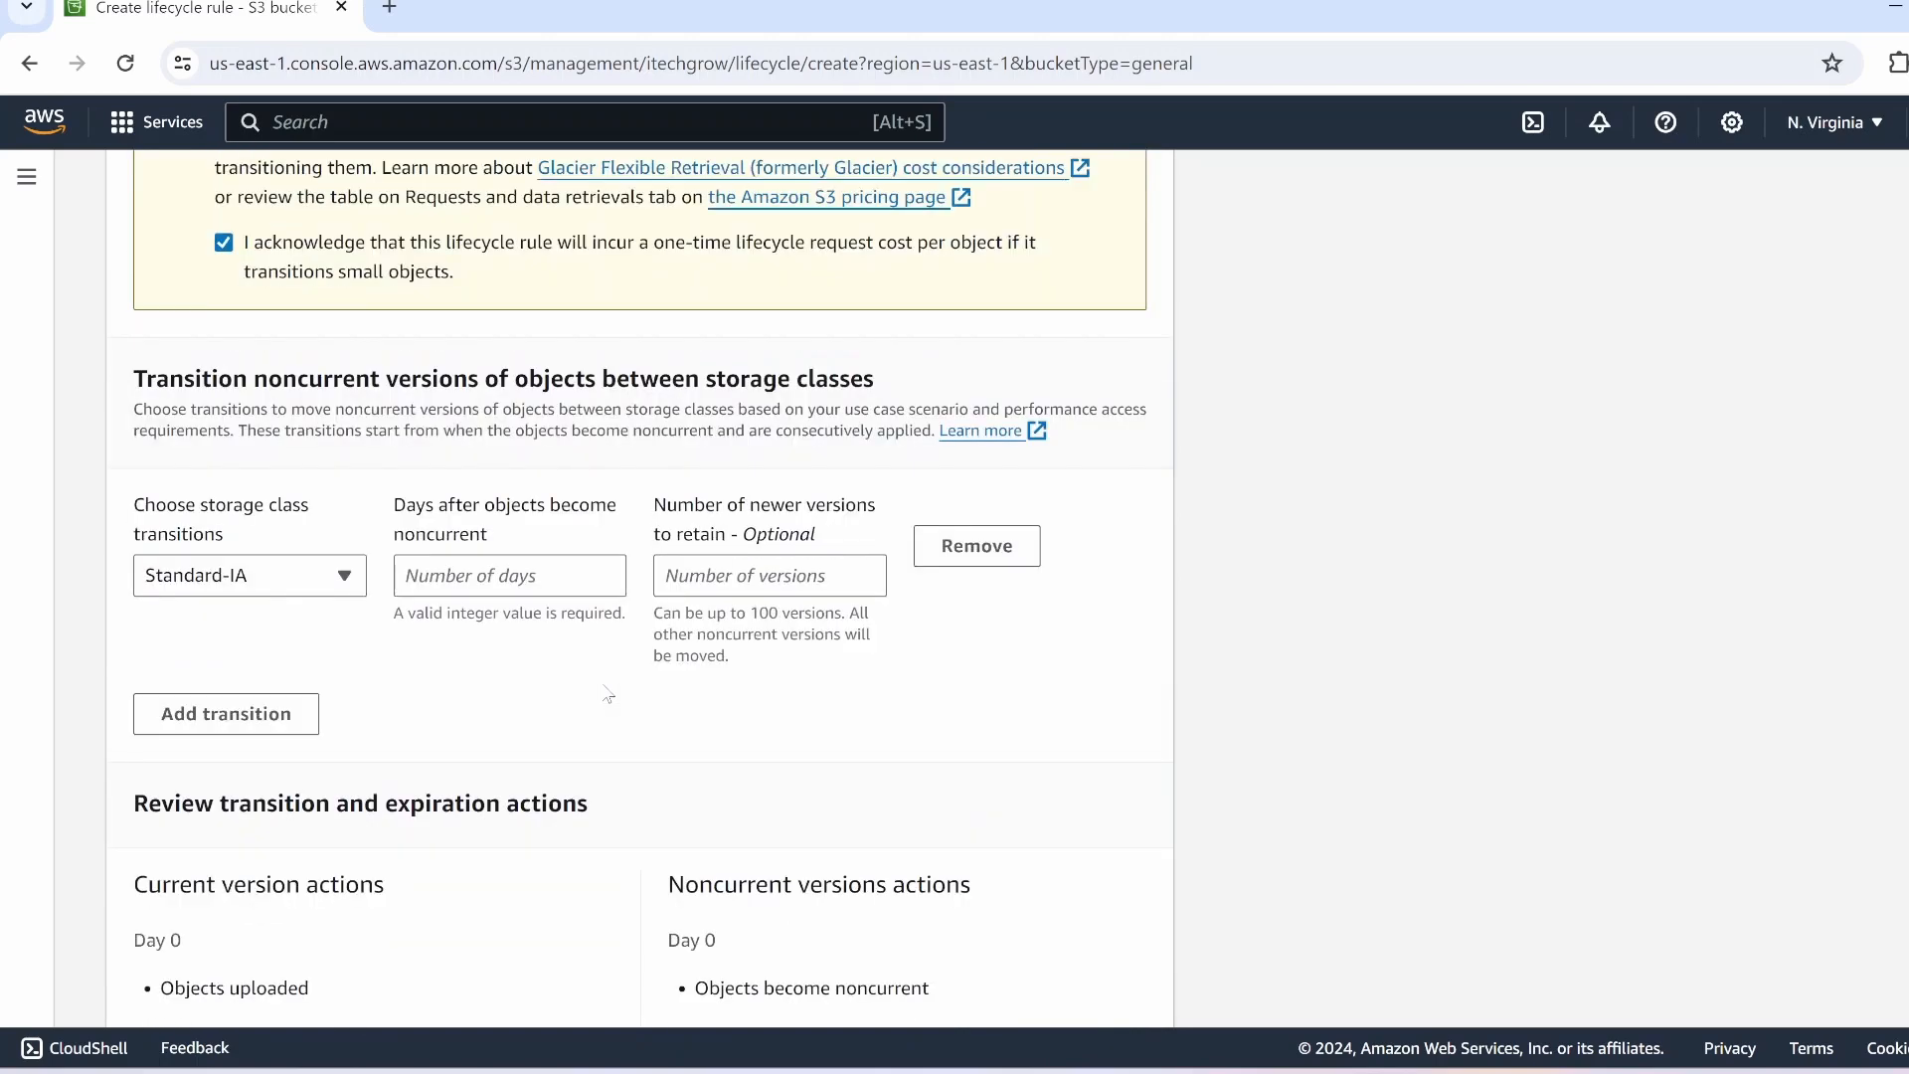
click(346, 683)
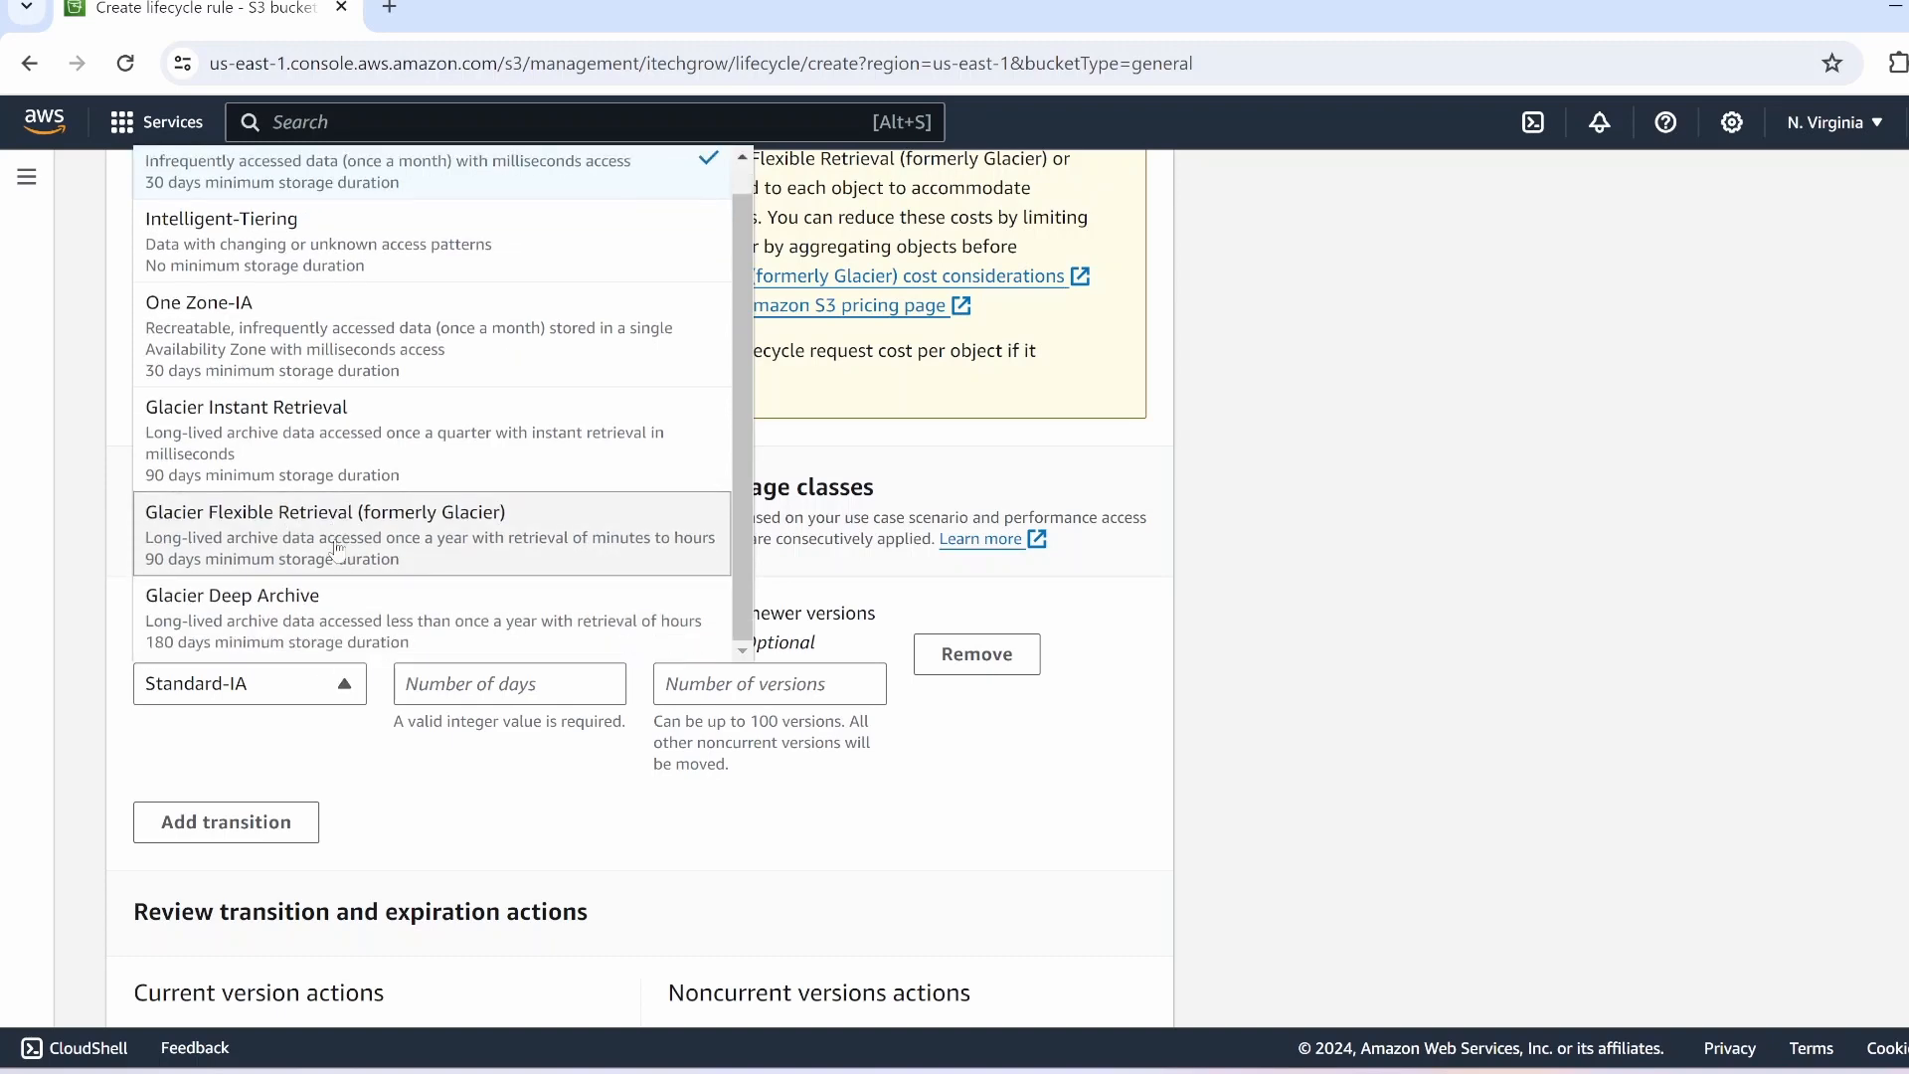
click(338, 621)
click(497, 684)
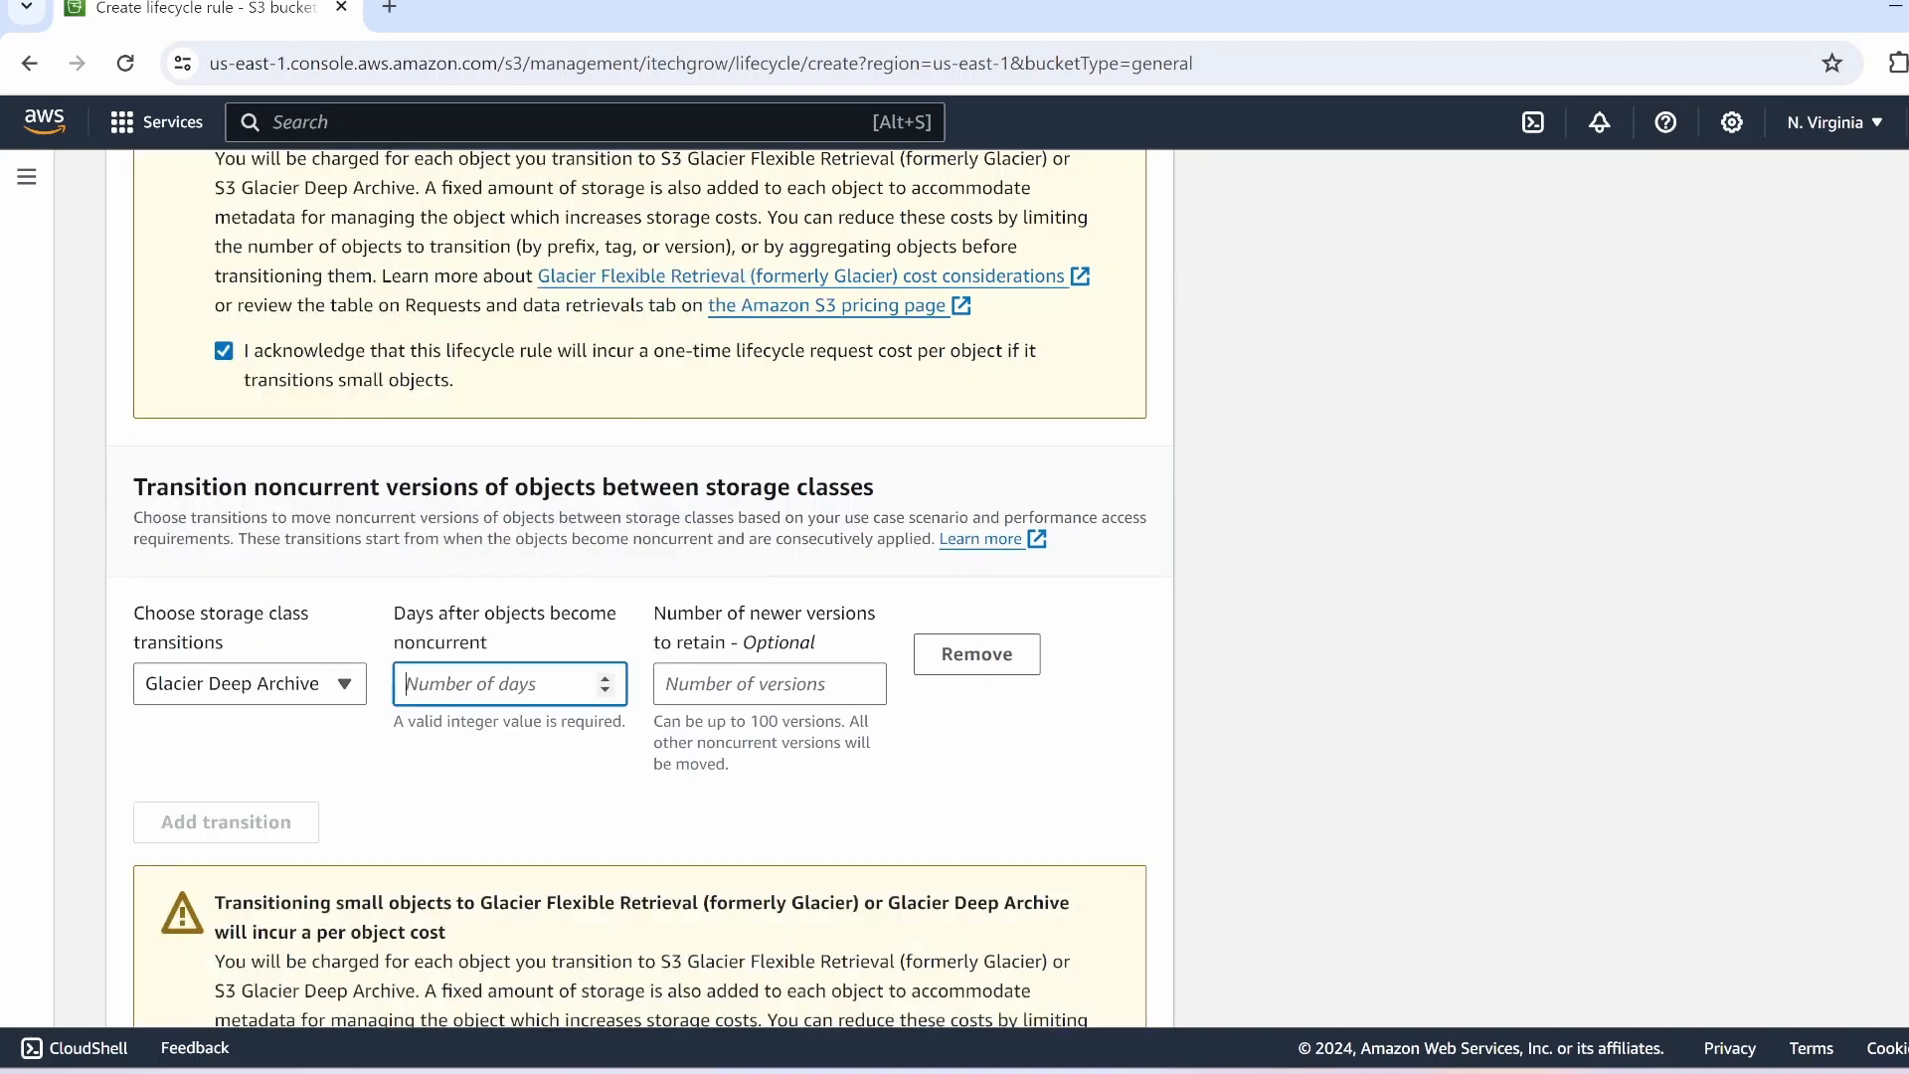
text(60)
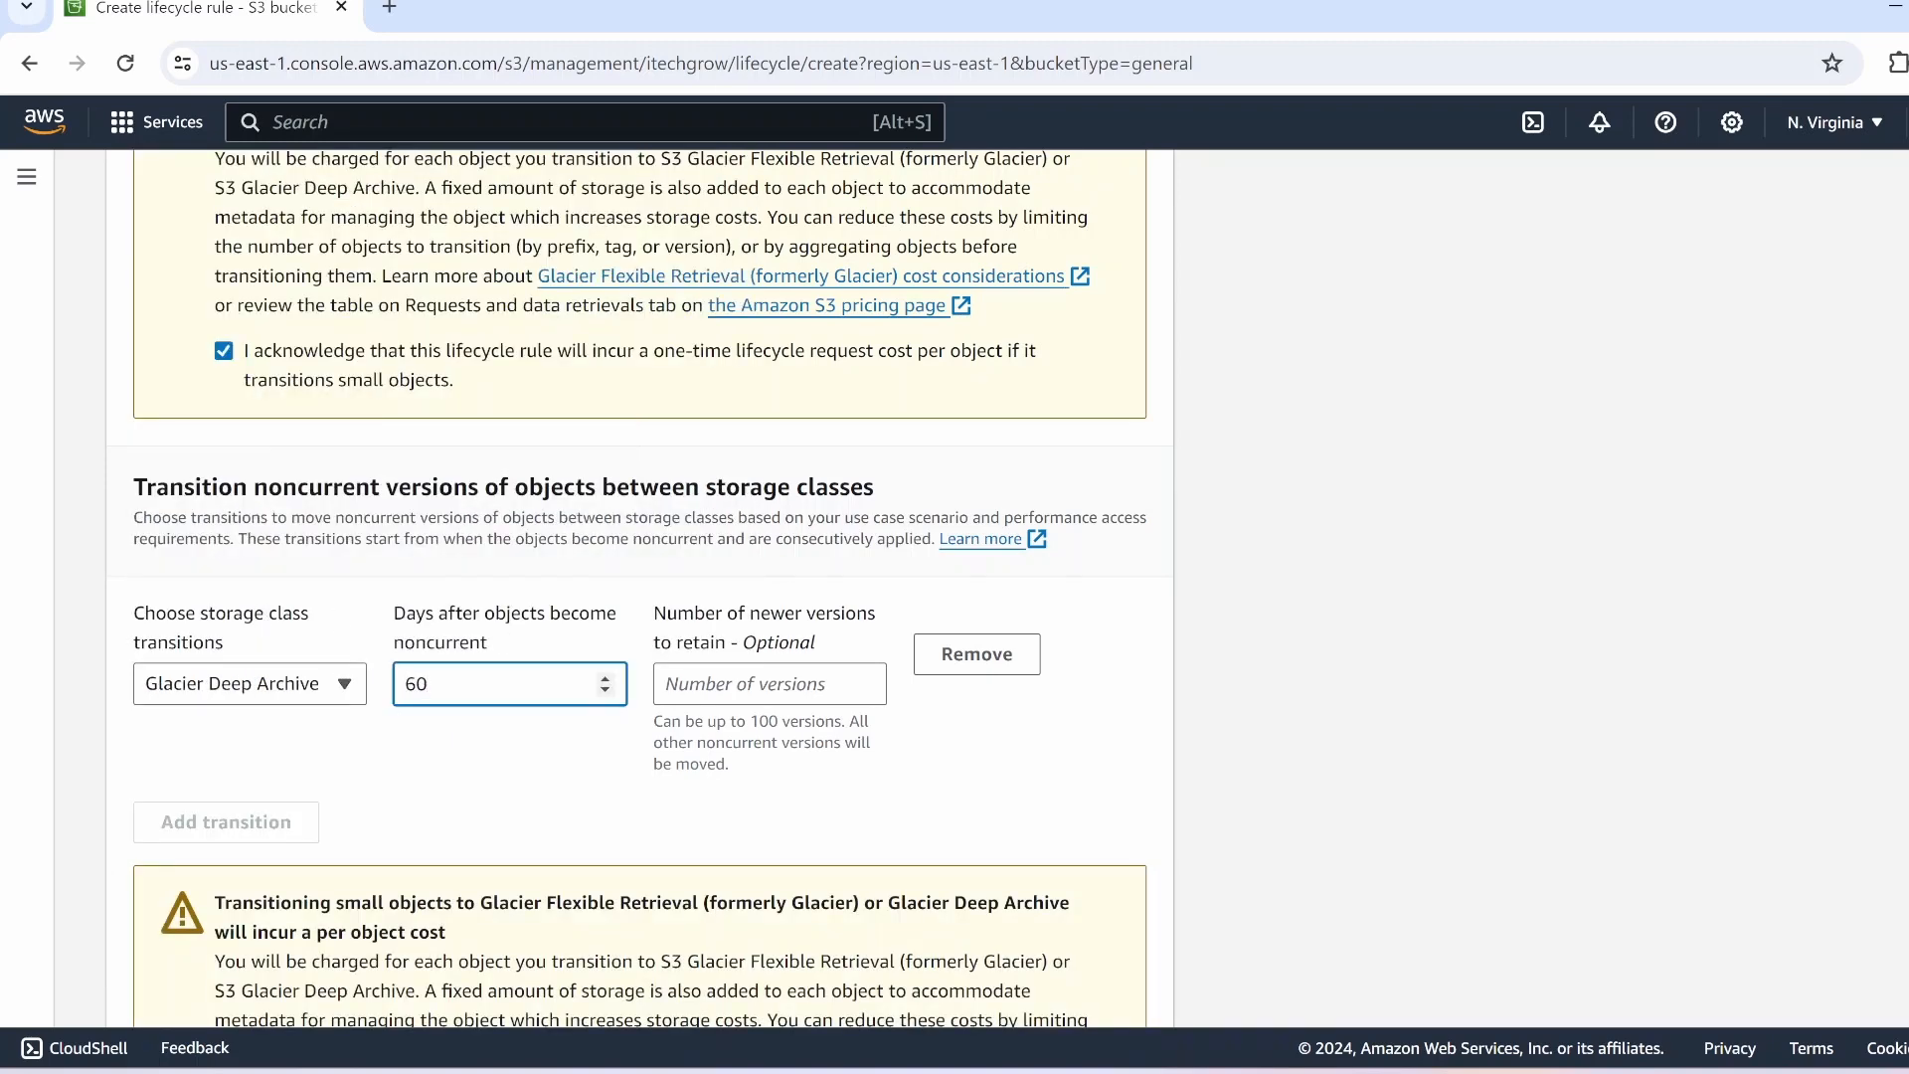
click(592, 796)
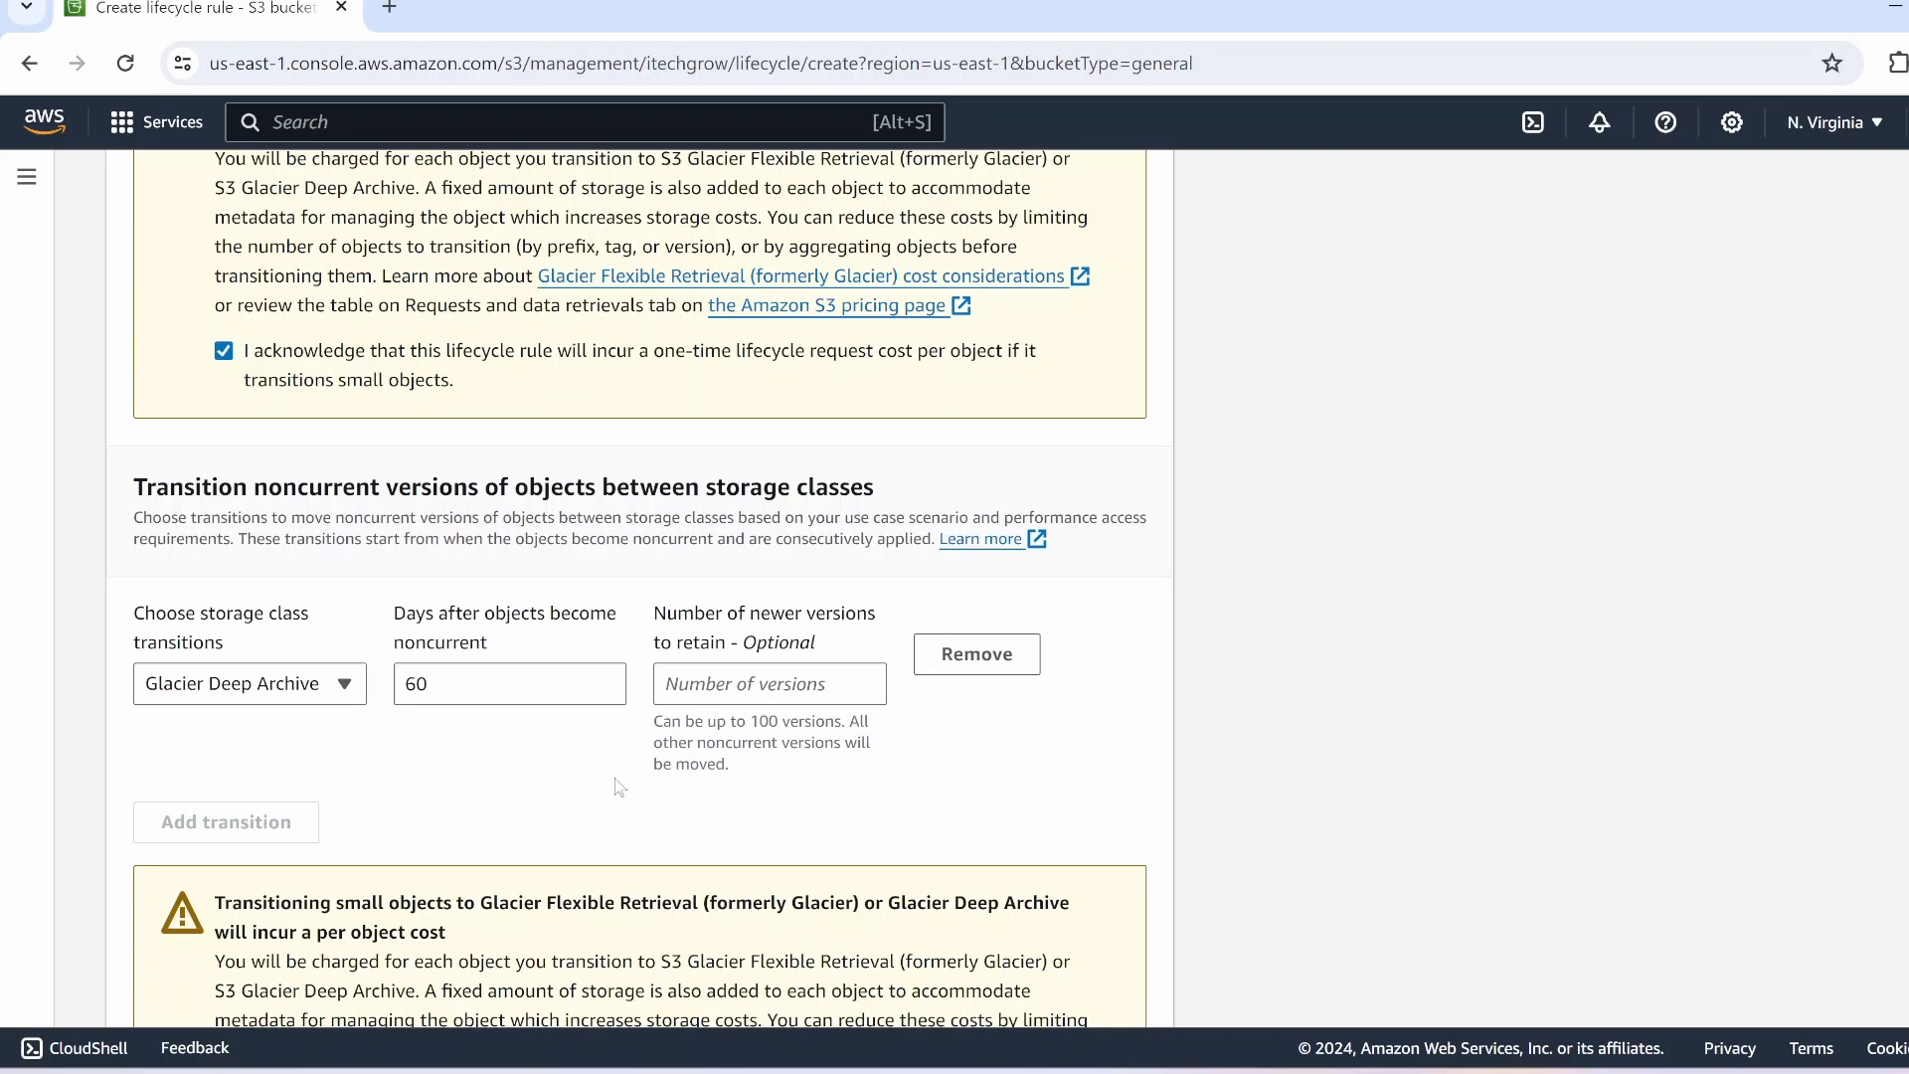
Step: Acknowledge the one-time lifecycle request cost for the noncurrent version transition and review the planned noncurrent version actions
scroll(616, 788, down, 3)
scroll(616, 788, down, 3)
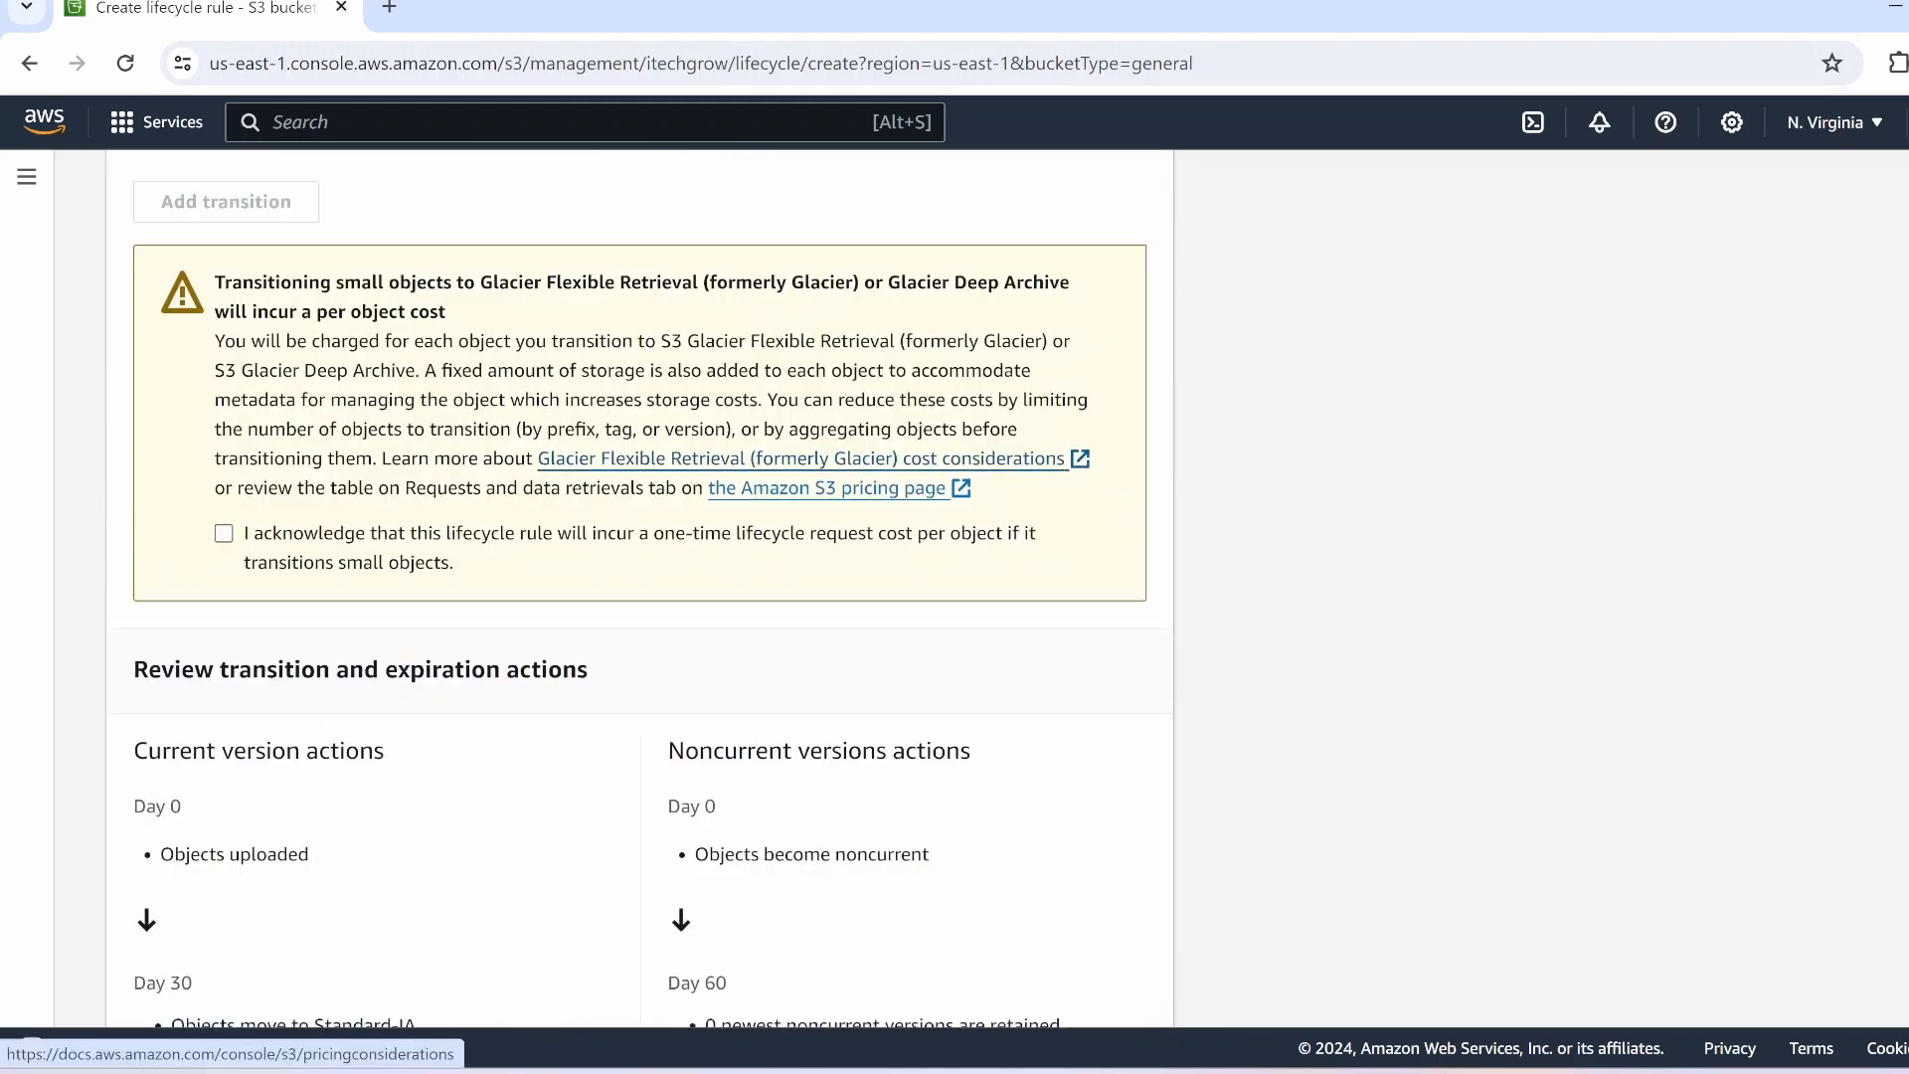
click(224, 535)
scroll(662, 676, down, 4)
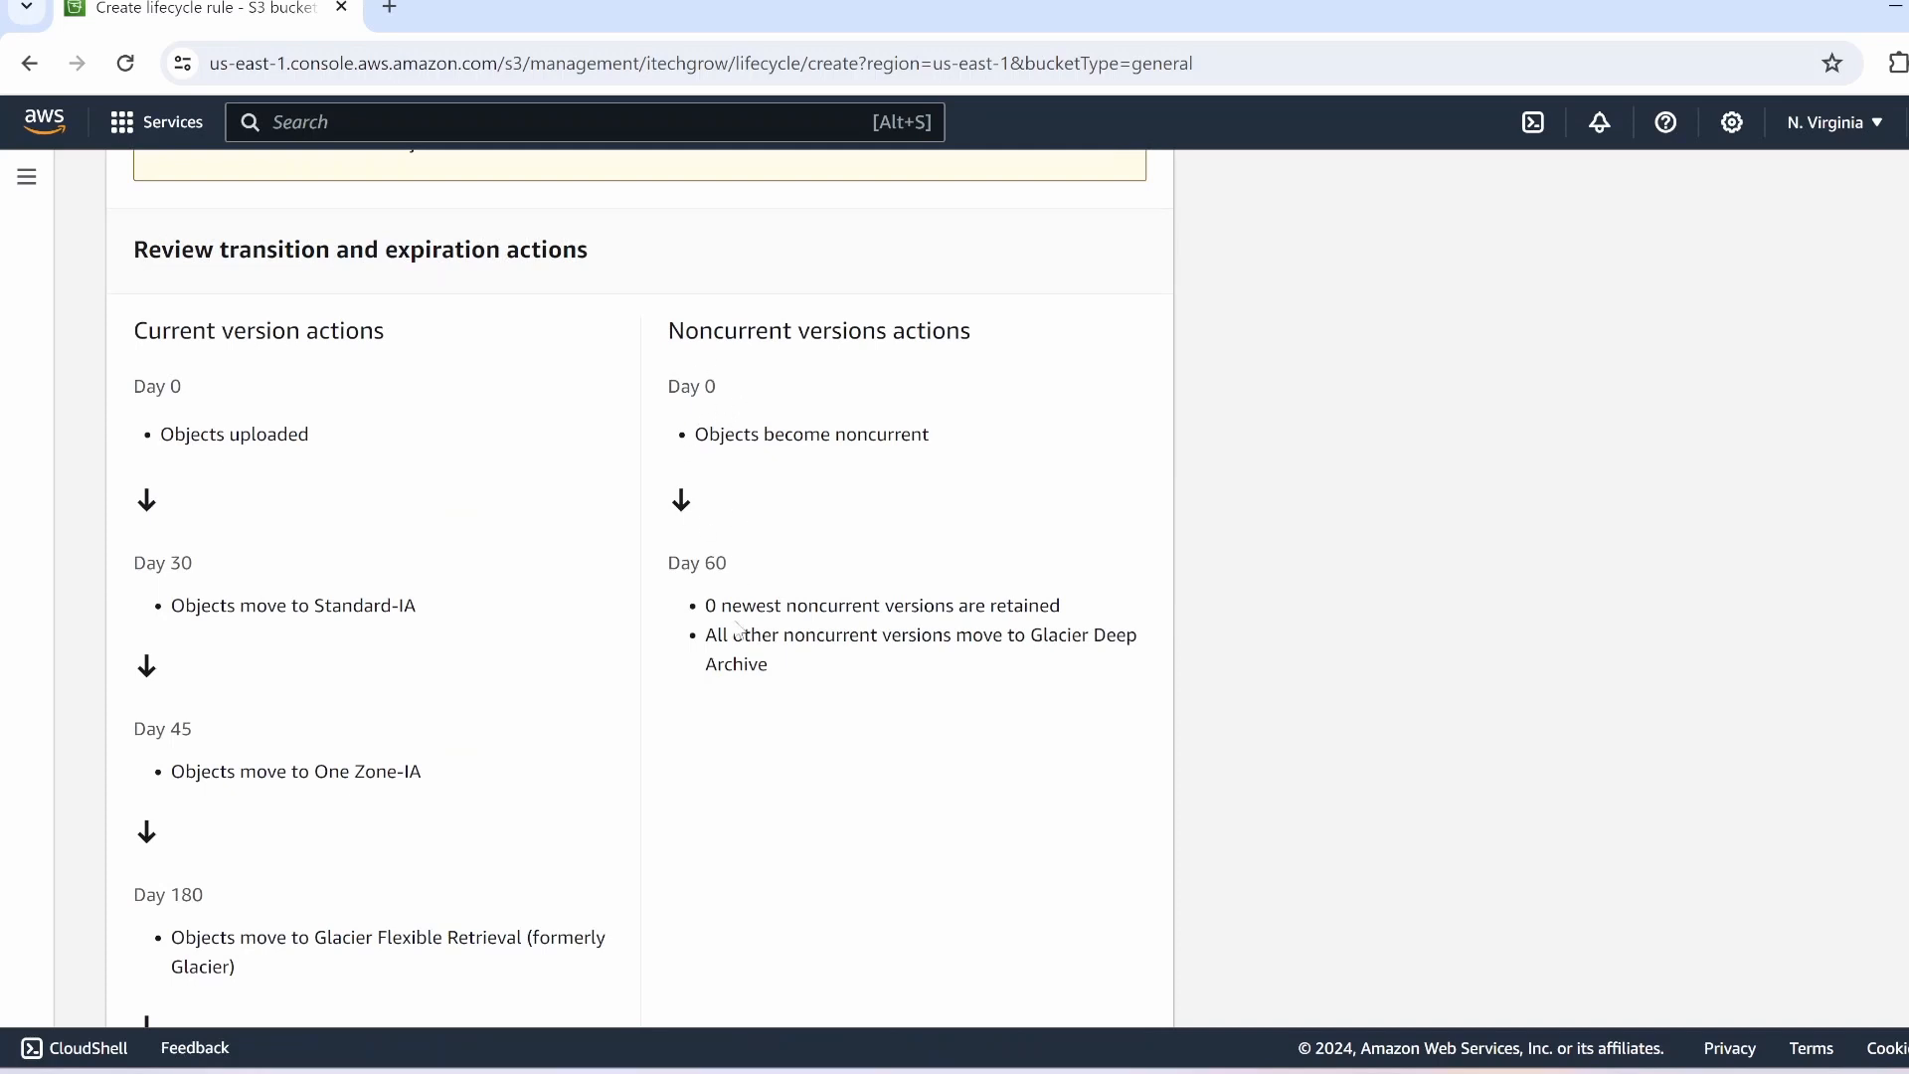
drag(705, 603, 1136, 661)
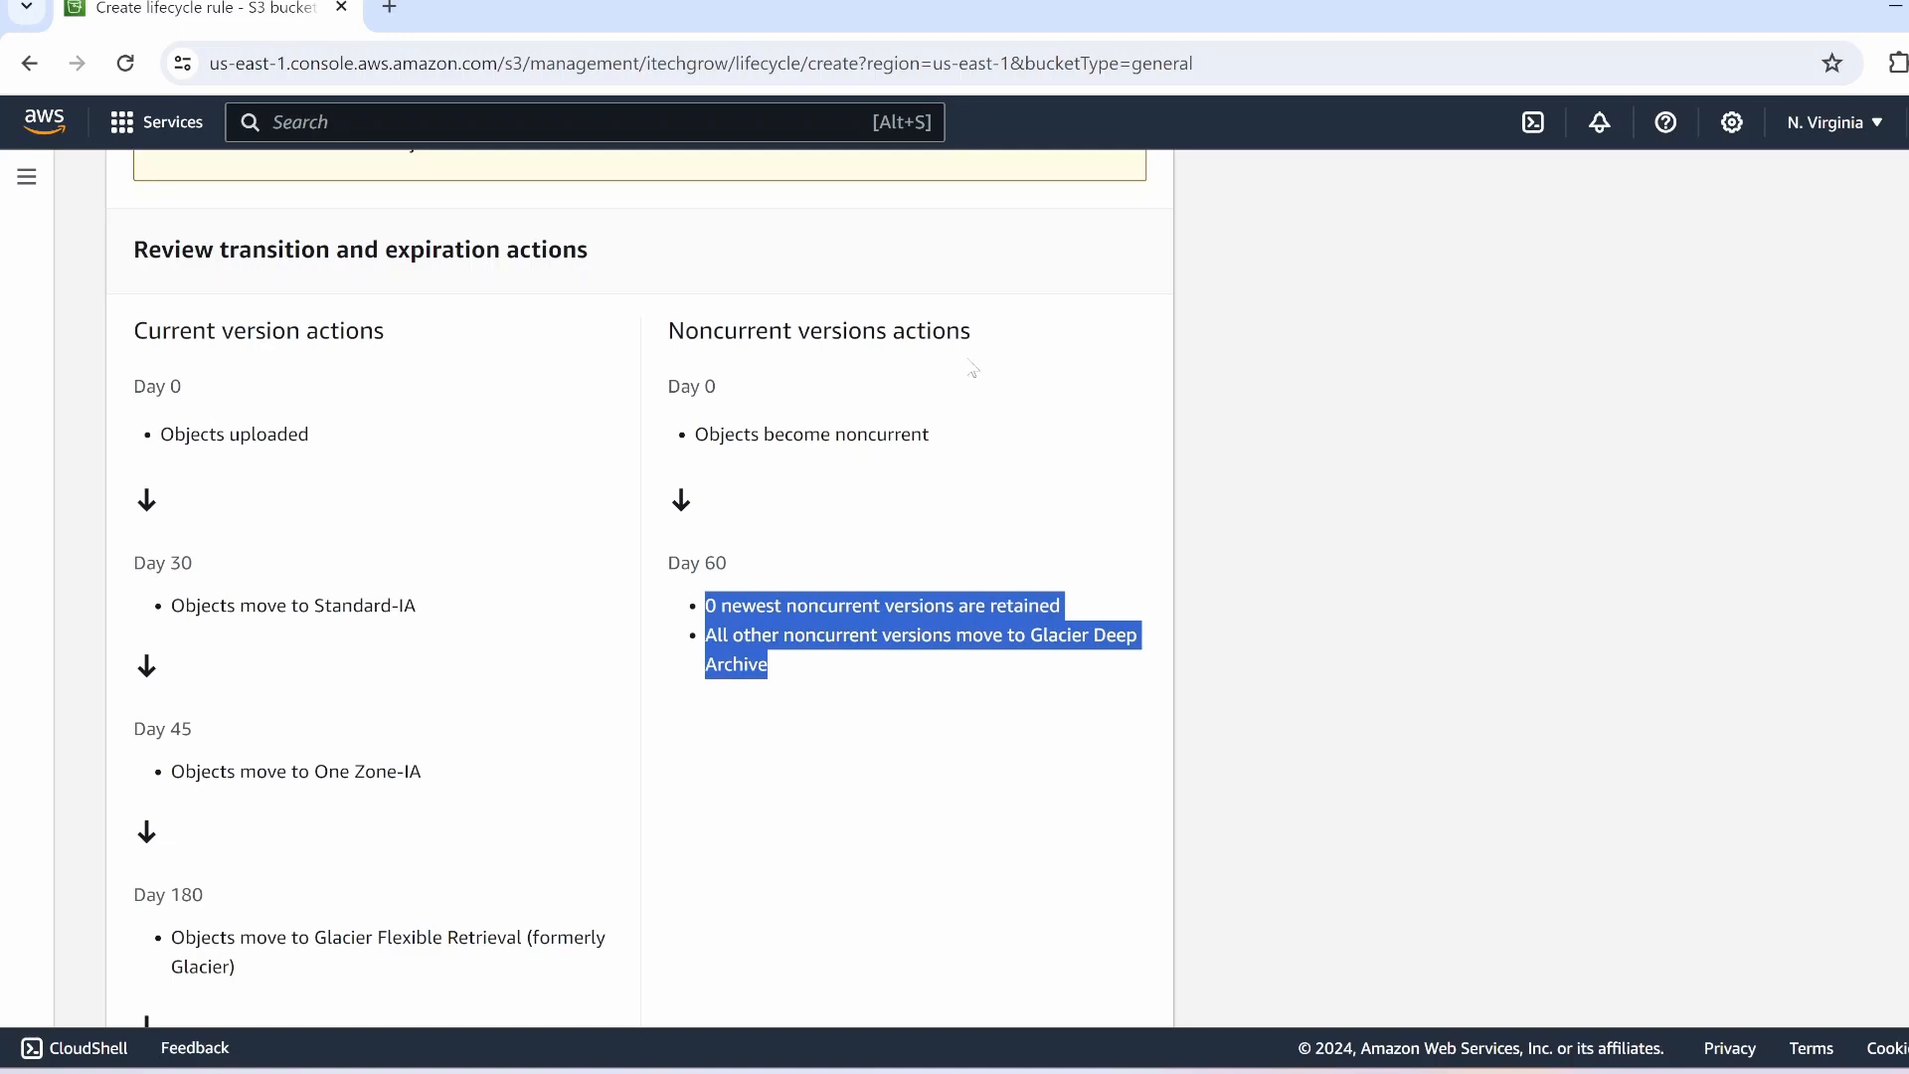
Step: Enable the lifecycle rule action that expires current versions of objects
scroll(972, 368, up, 12)
scroll(912, 570, up, 4)
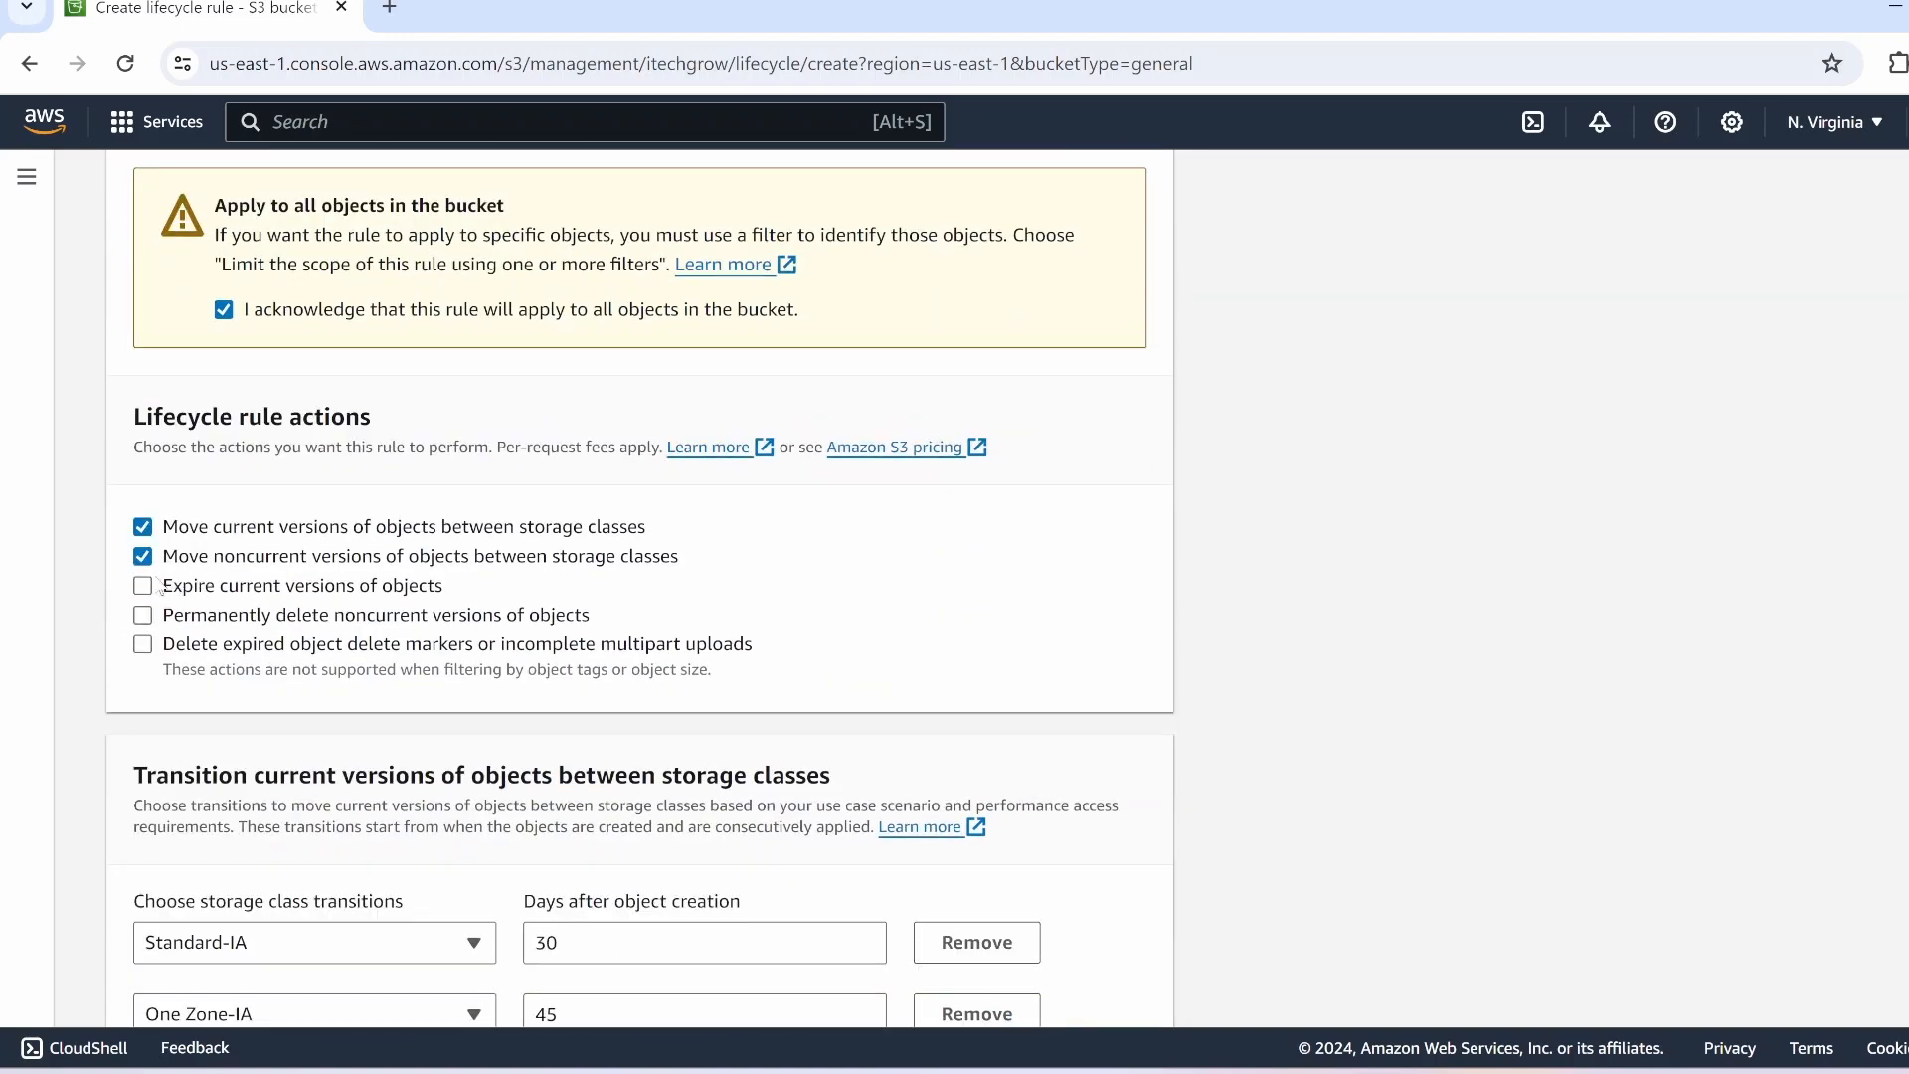
scroll(434, 646, down, 15)
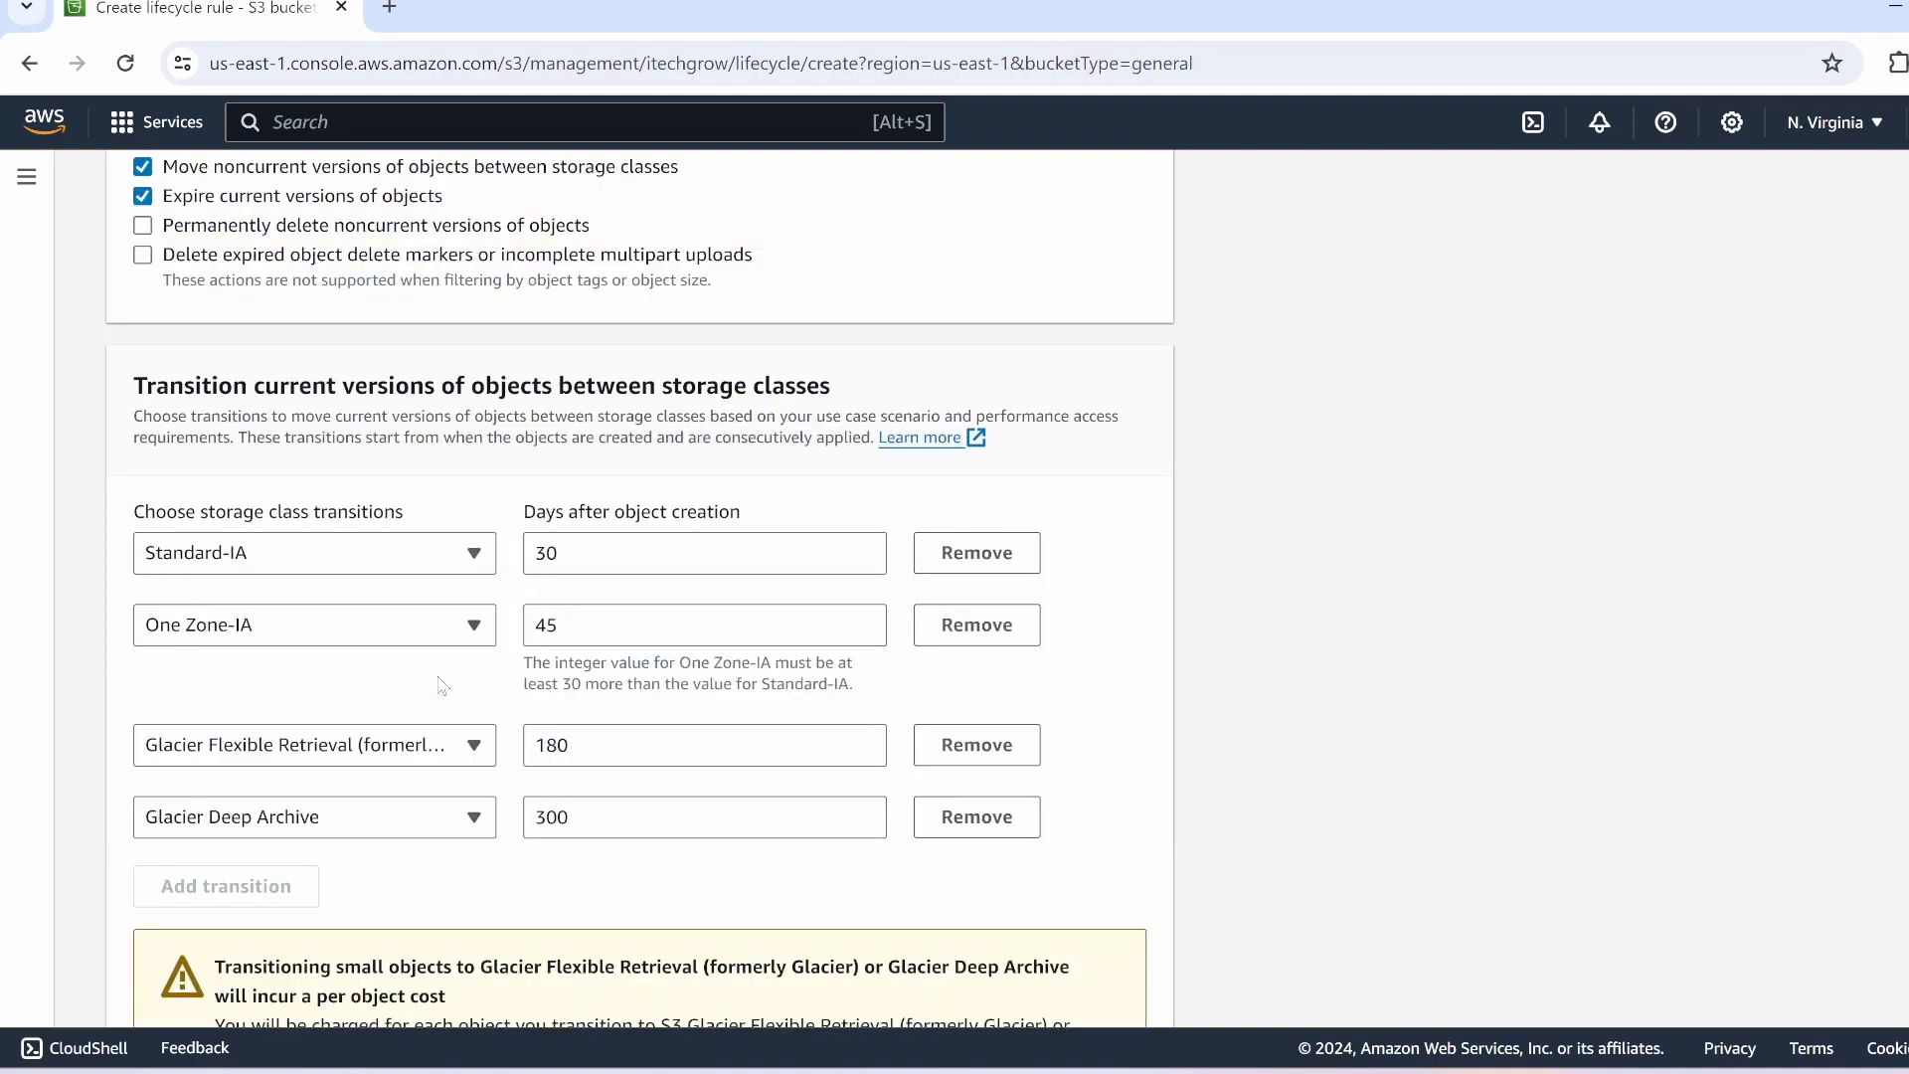
scroll(438, 673, down, 8)
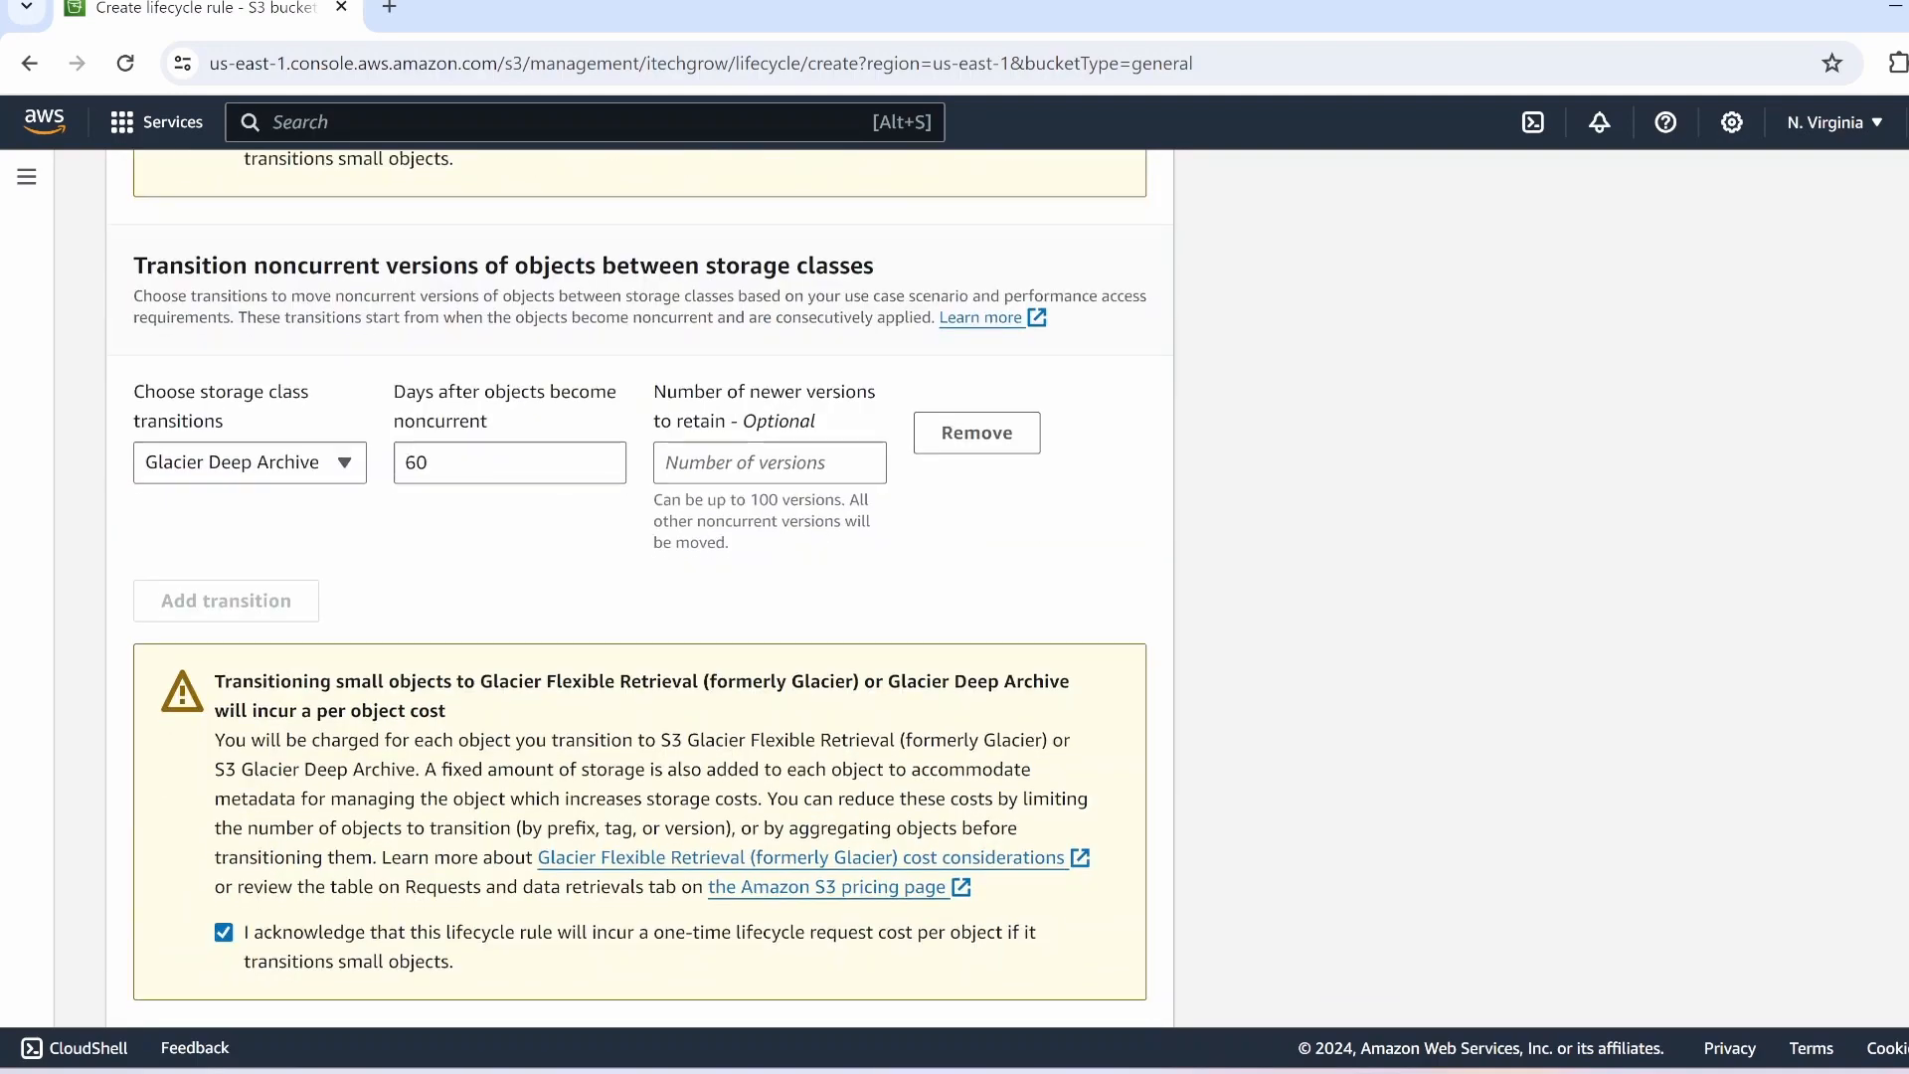
Step: Try expiring current versions 280 days after object creation and compare it with the Glacier Deep Archive transition in the review timeline
click(438, 481)
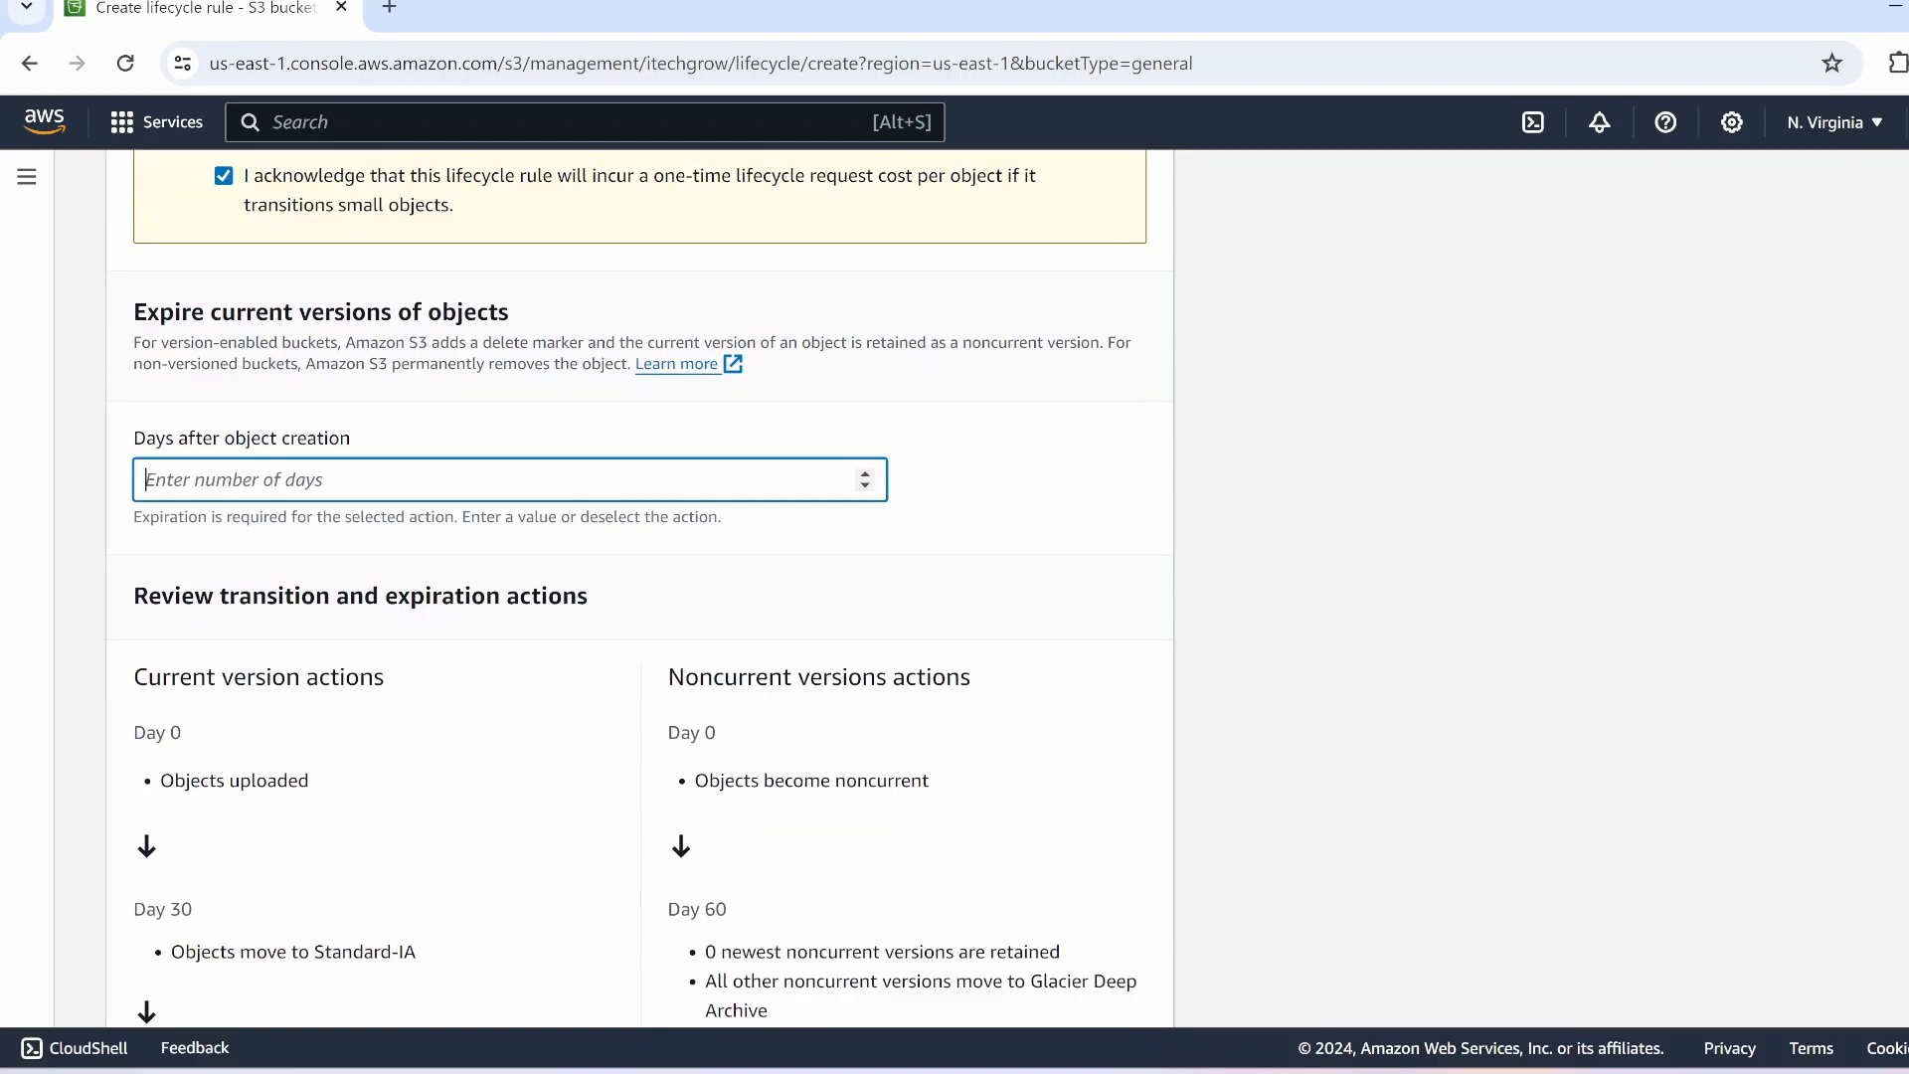
scroll(523, 574, up, 13)
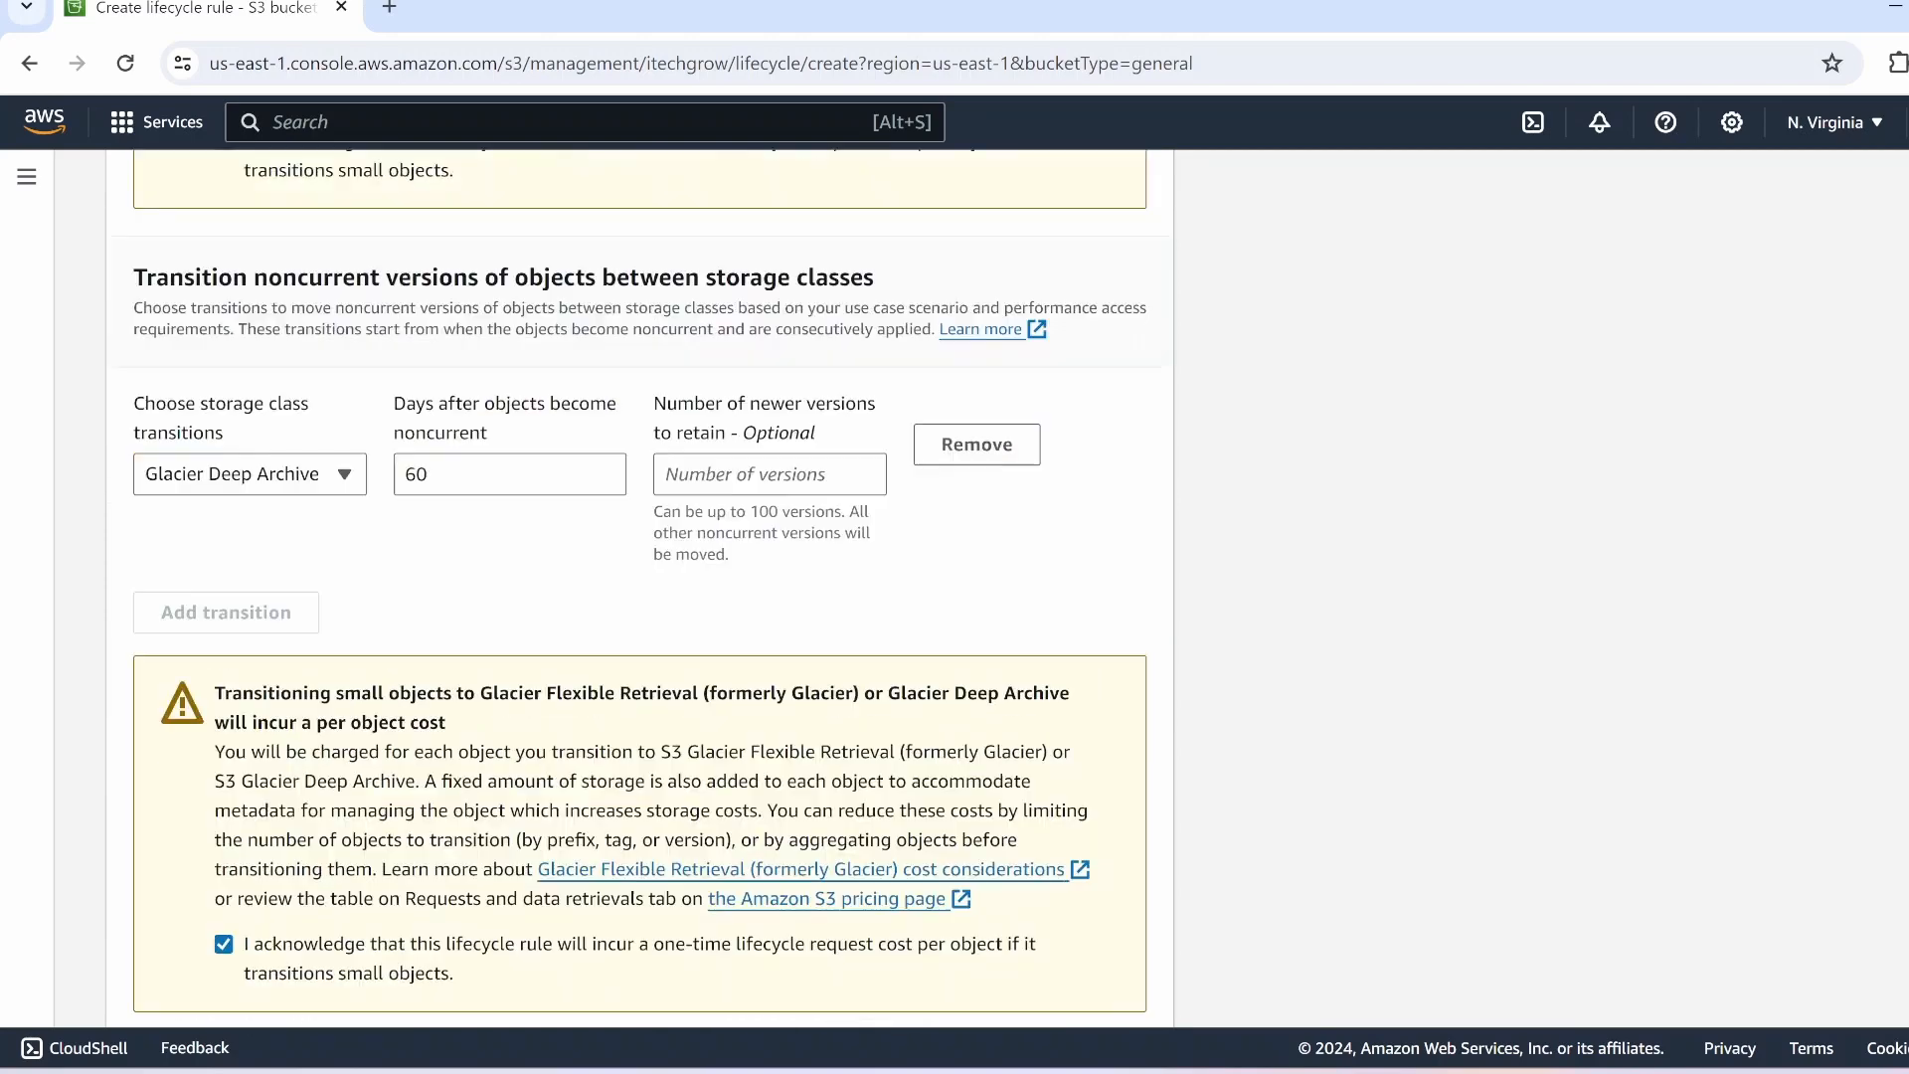
scroll(523, 574, up, 1)
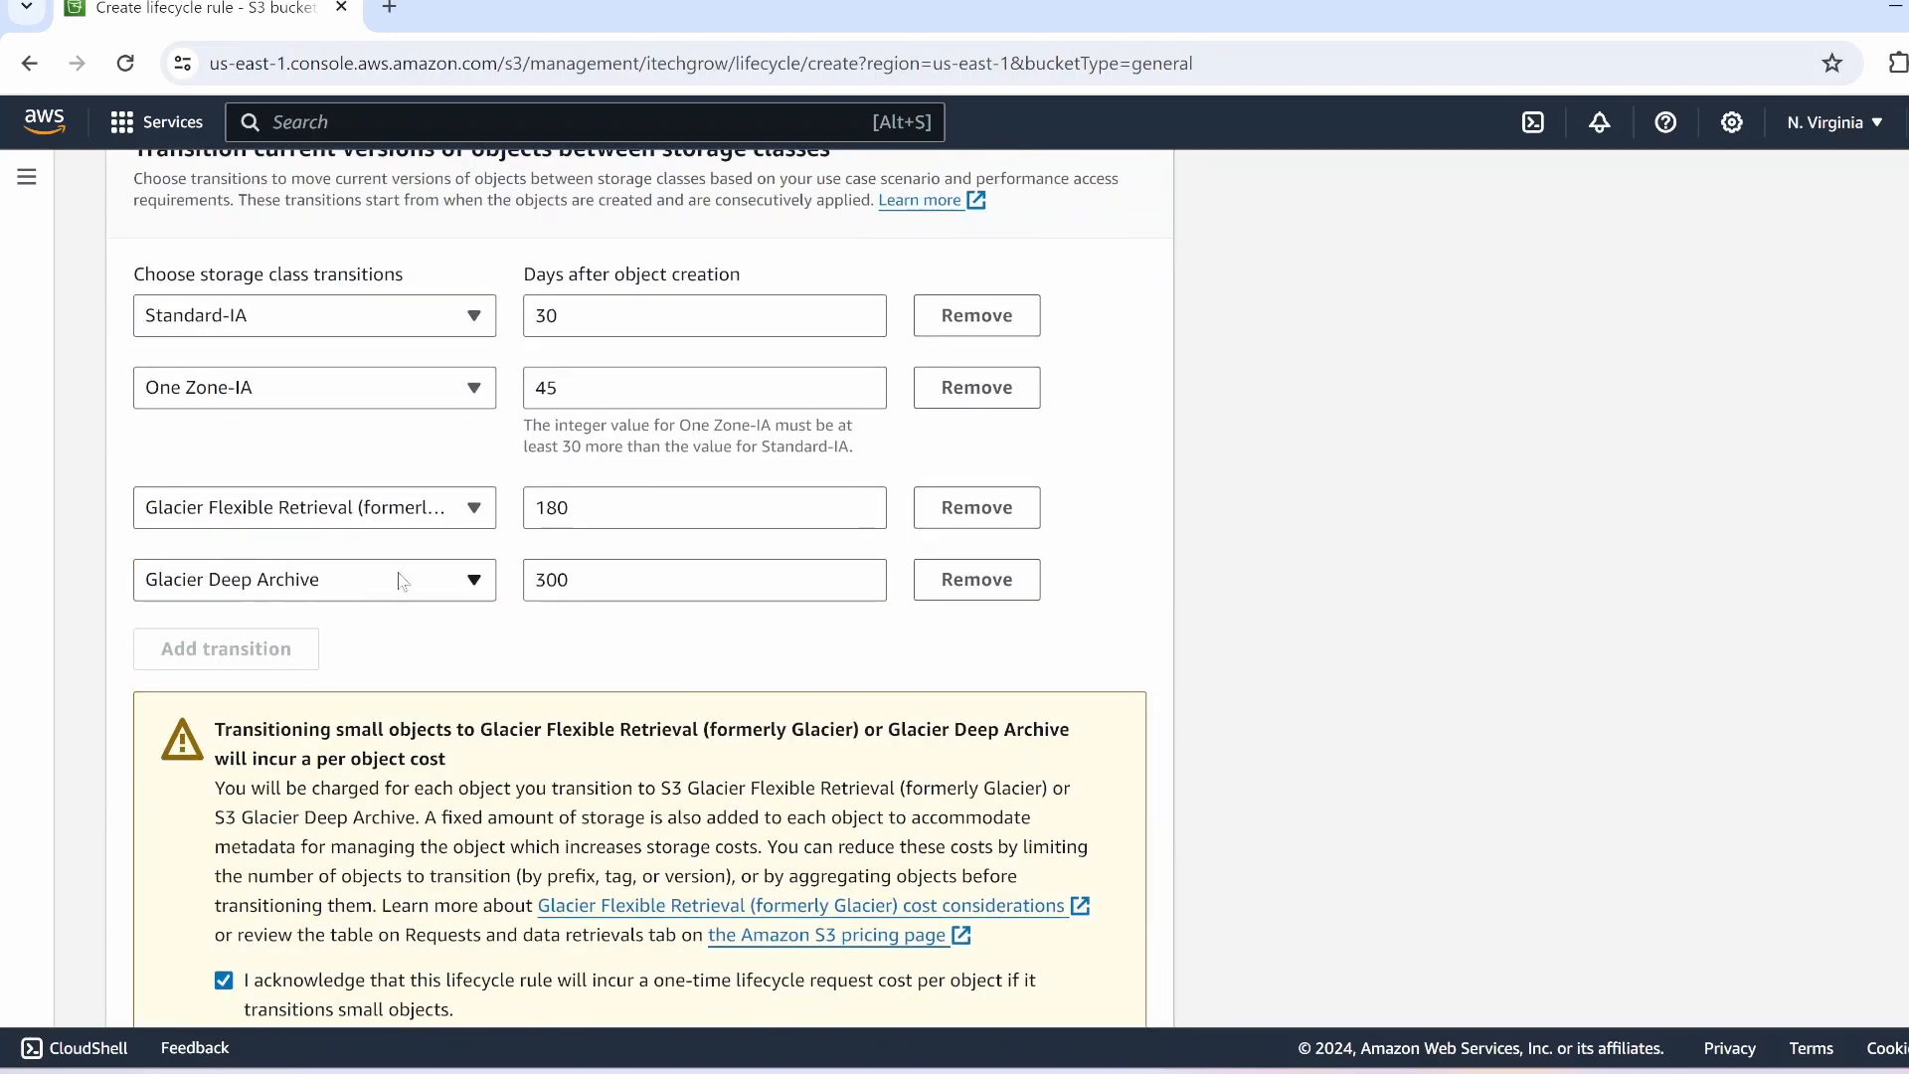
scroll(538, 612, down, 12)
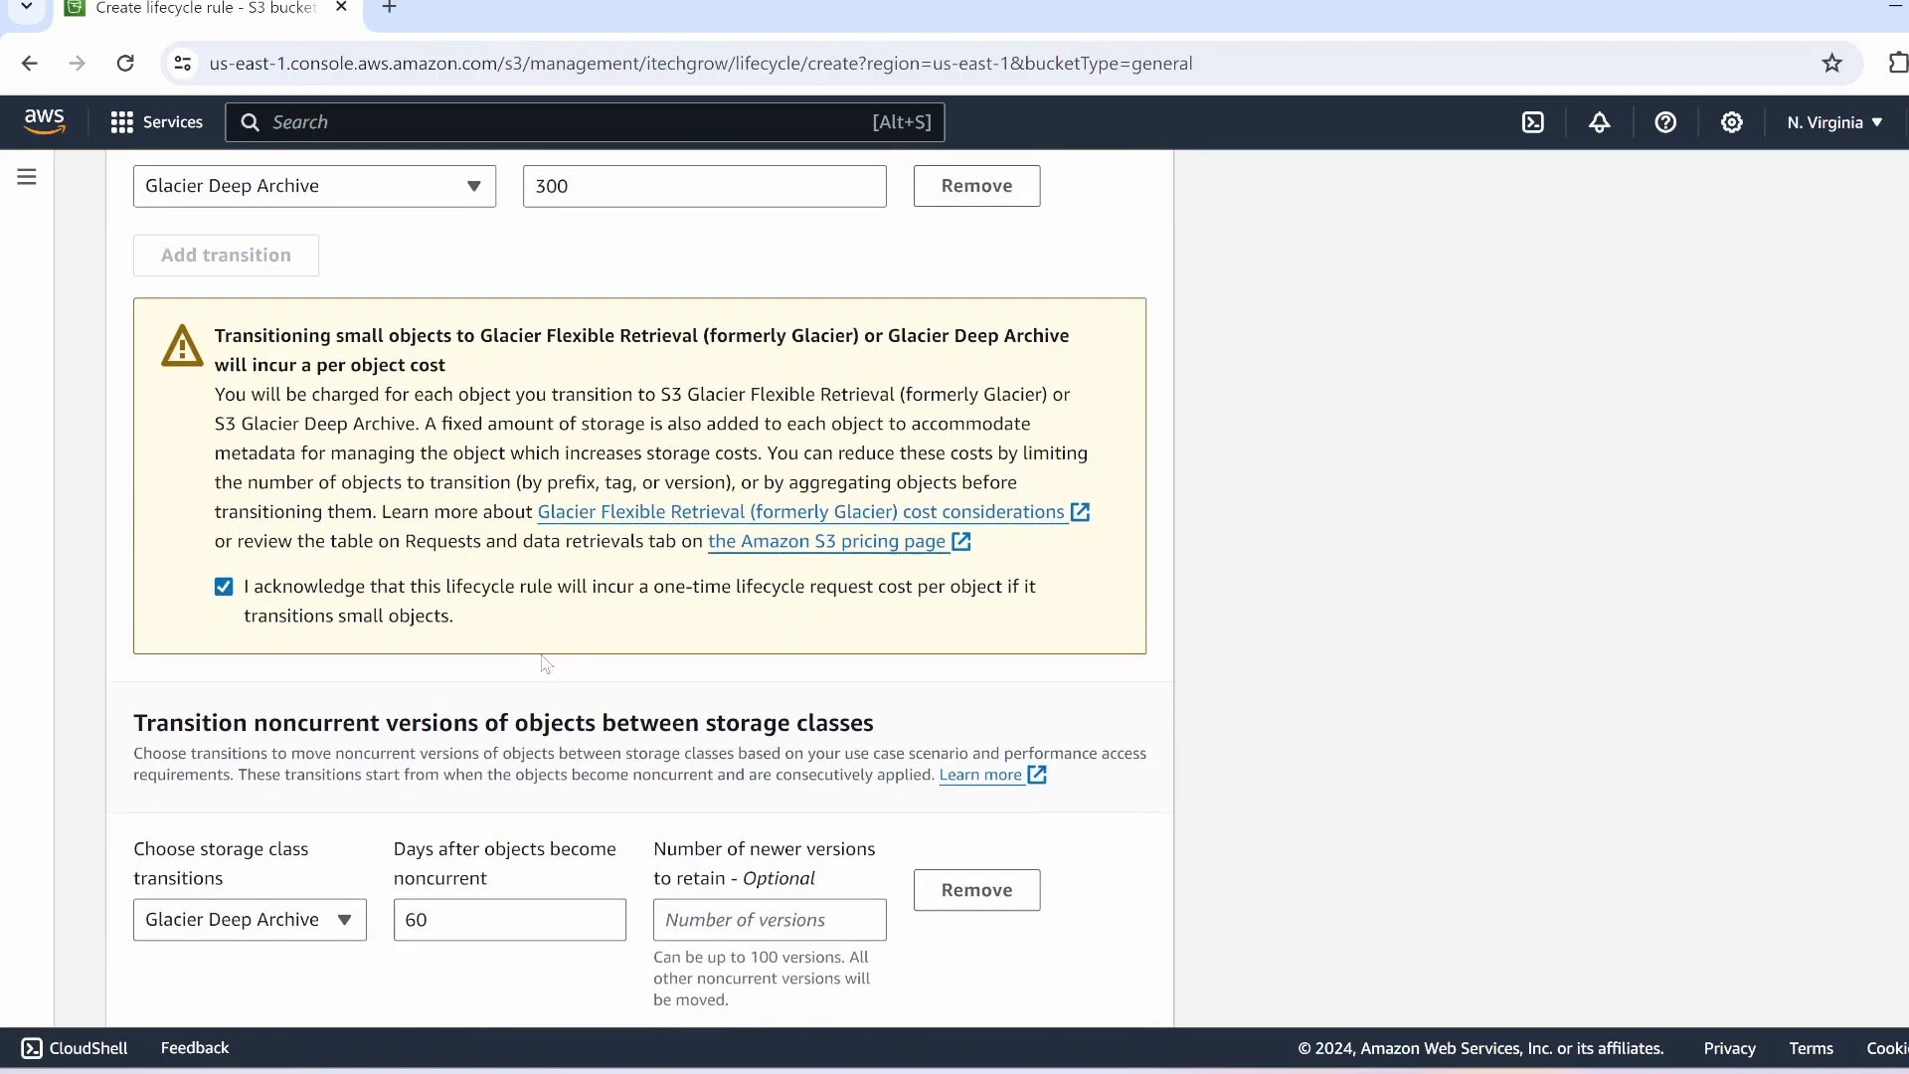
scroll(433, 509, down, 3)
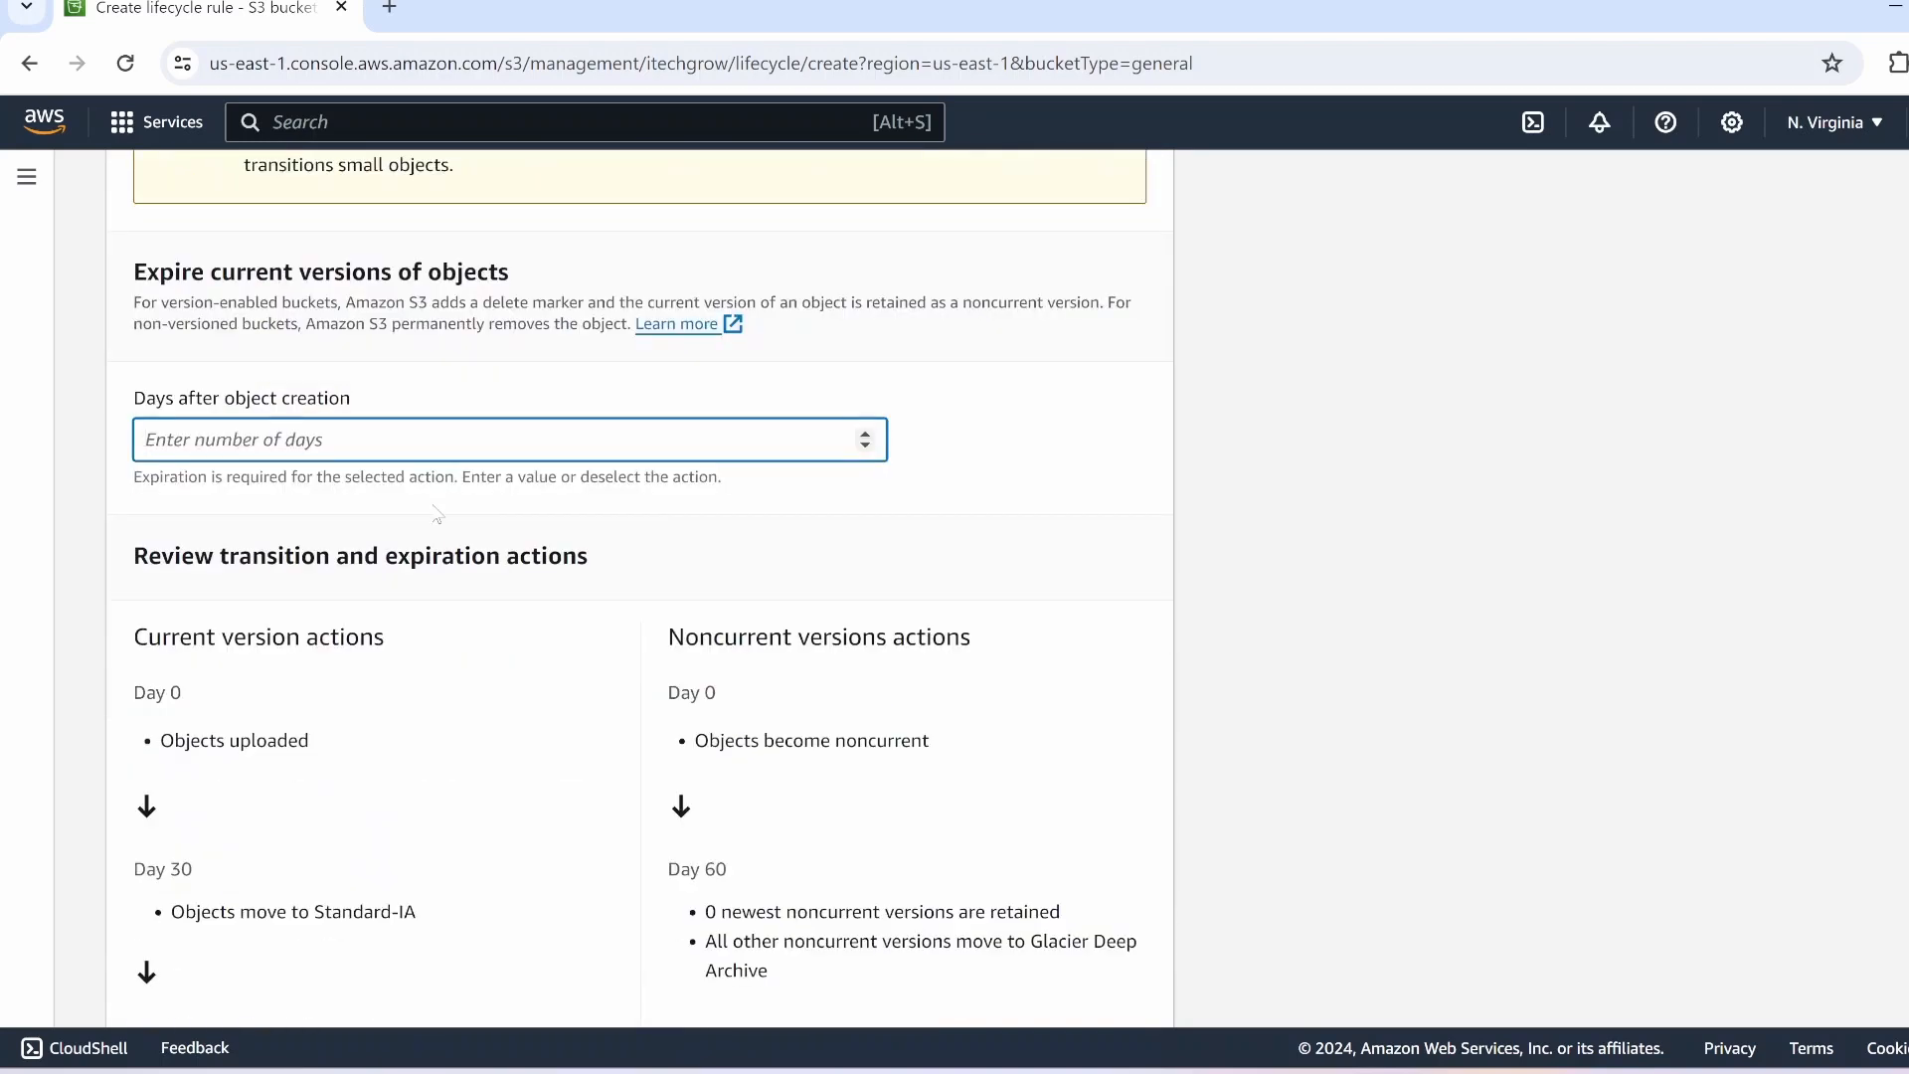
text(280)
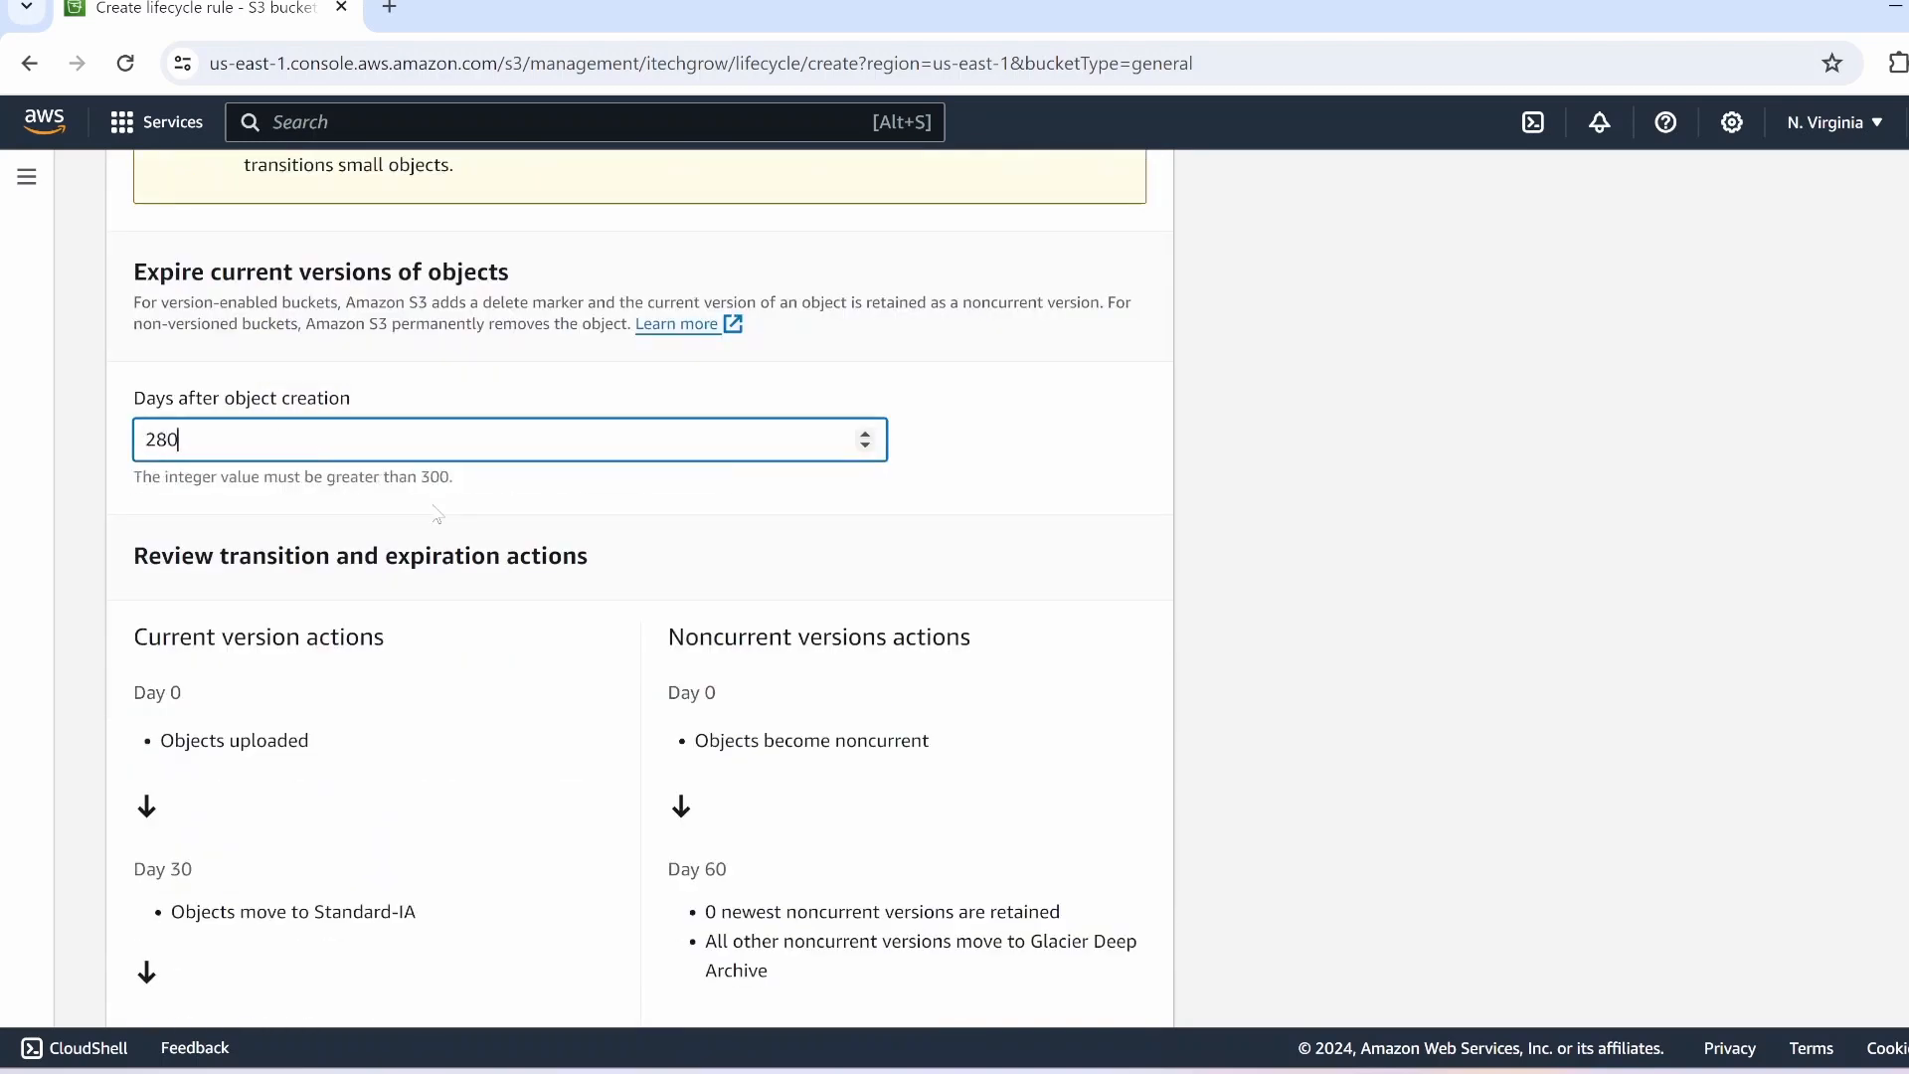
scroll(373, 507, down, 7)
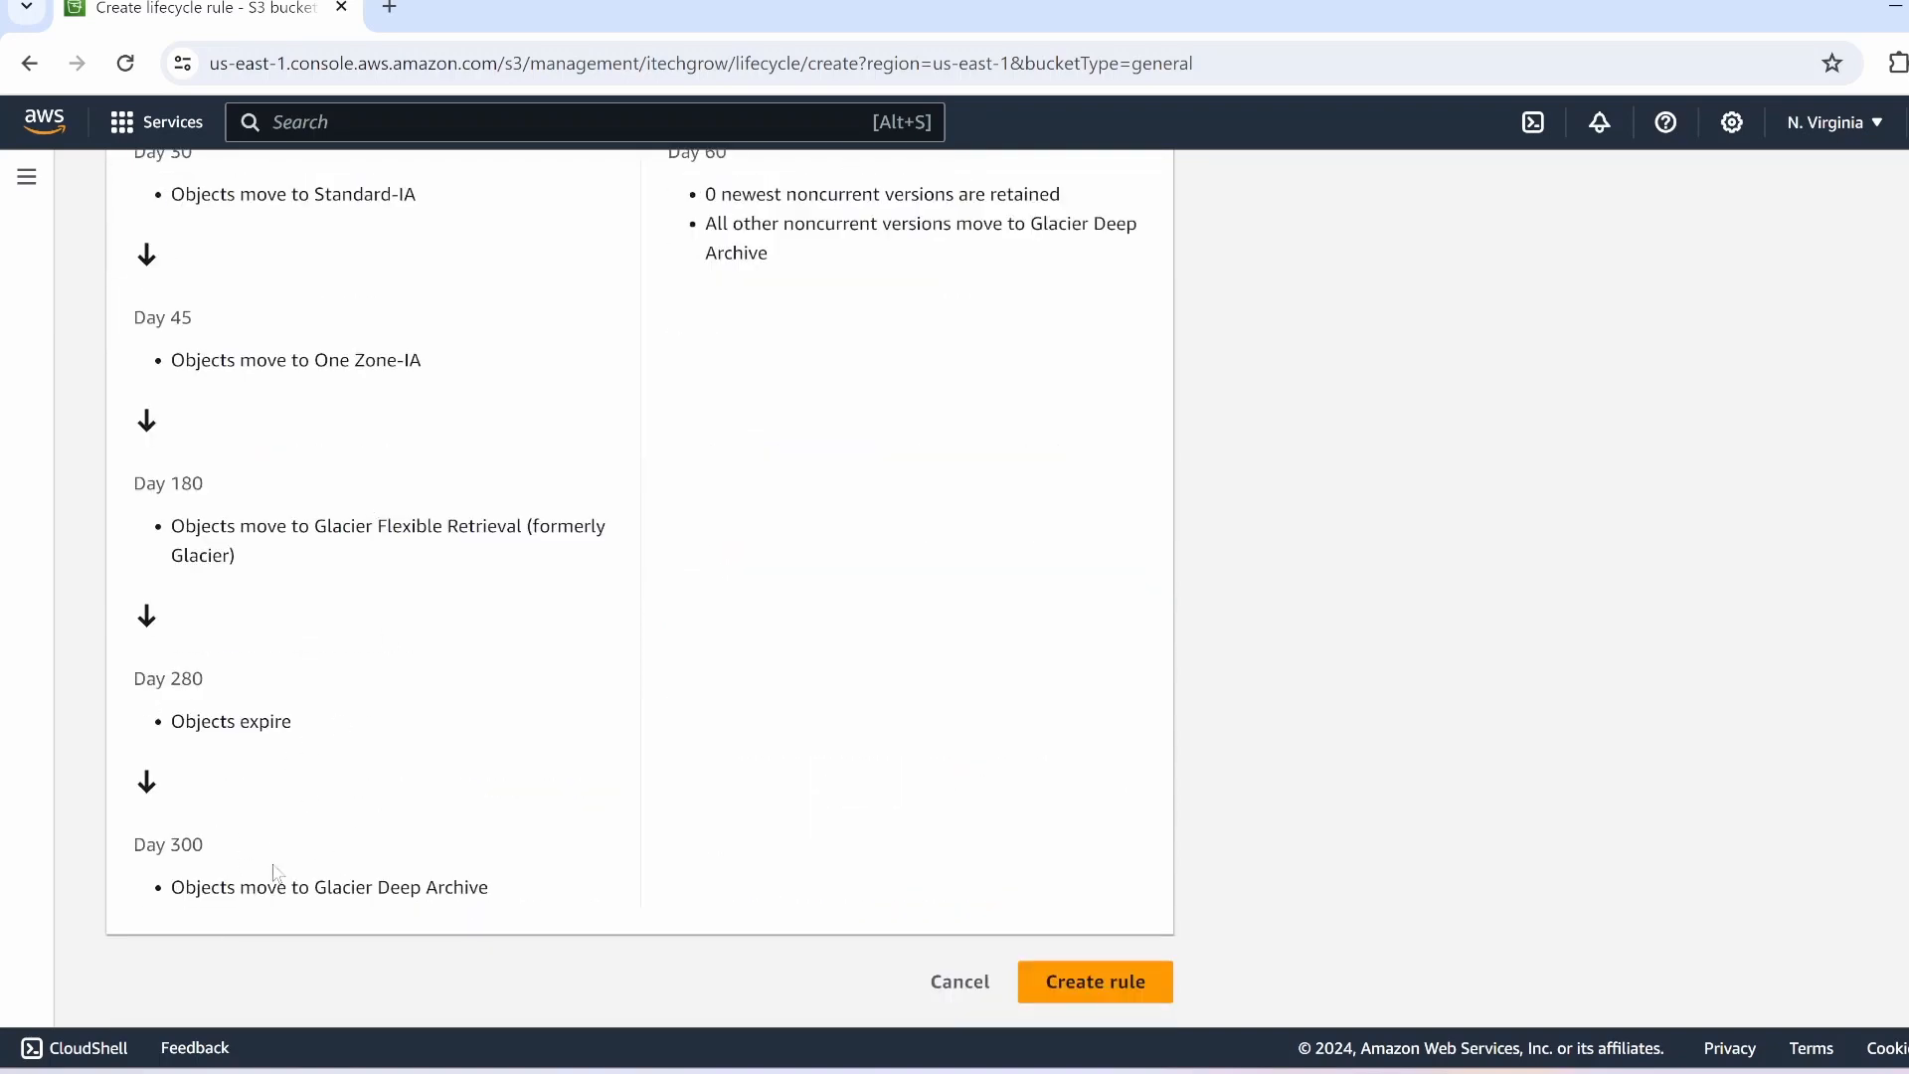
drag(171, 887, 468, 887)
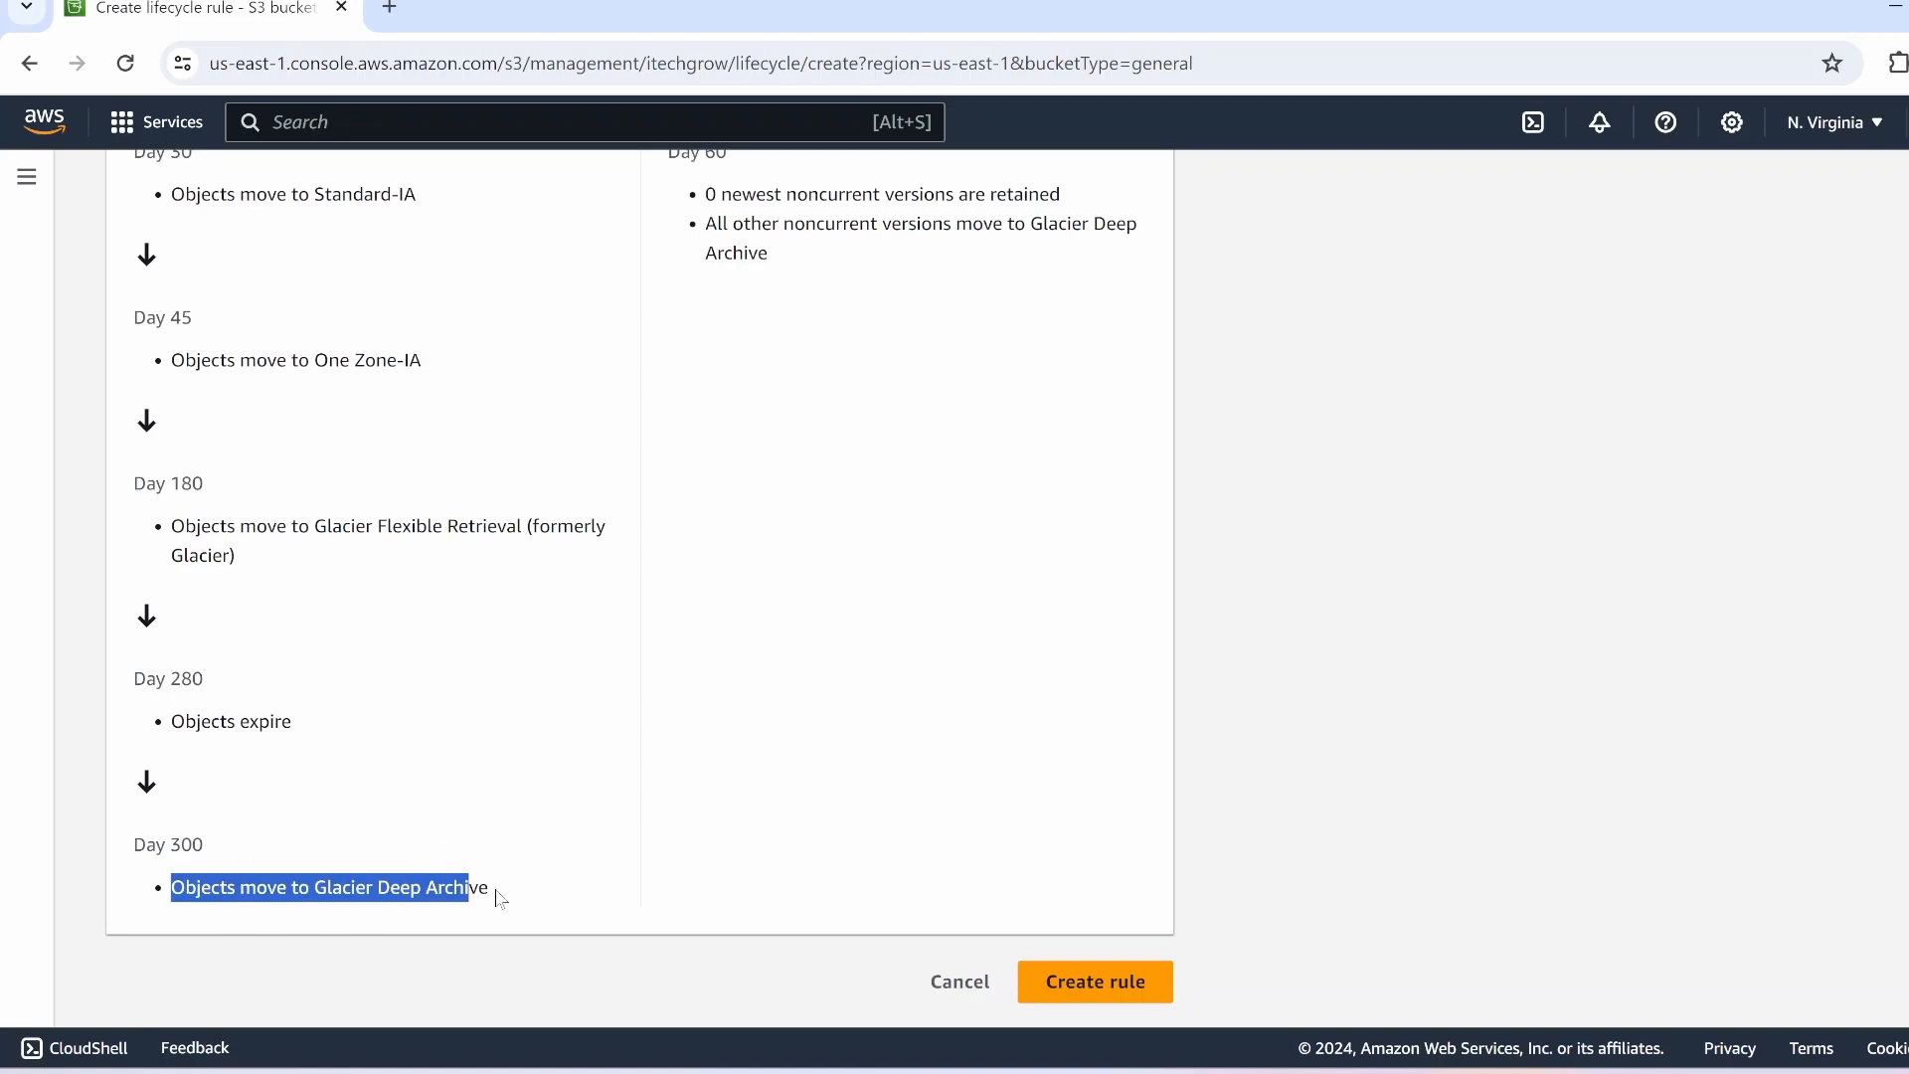
scroll(533, 831, up, 10)
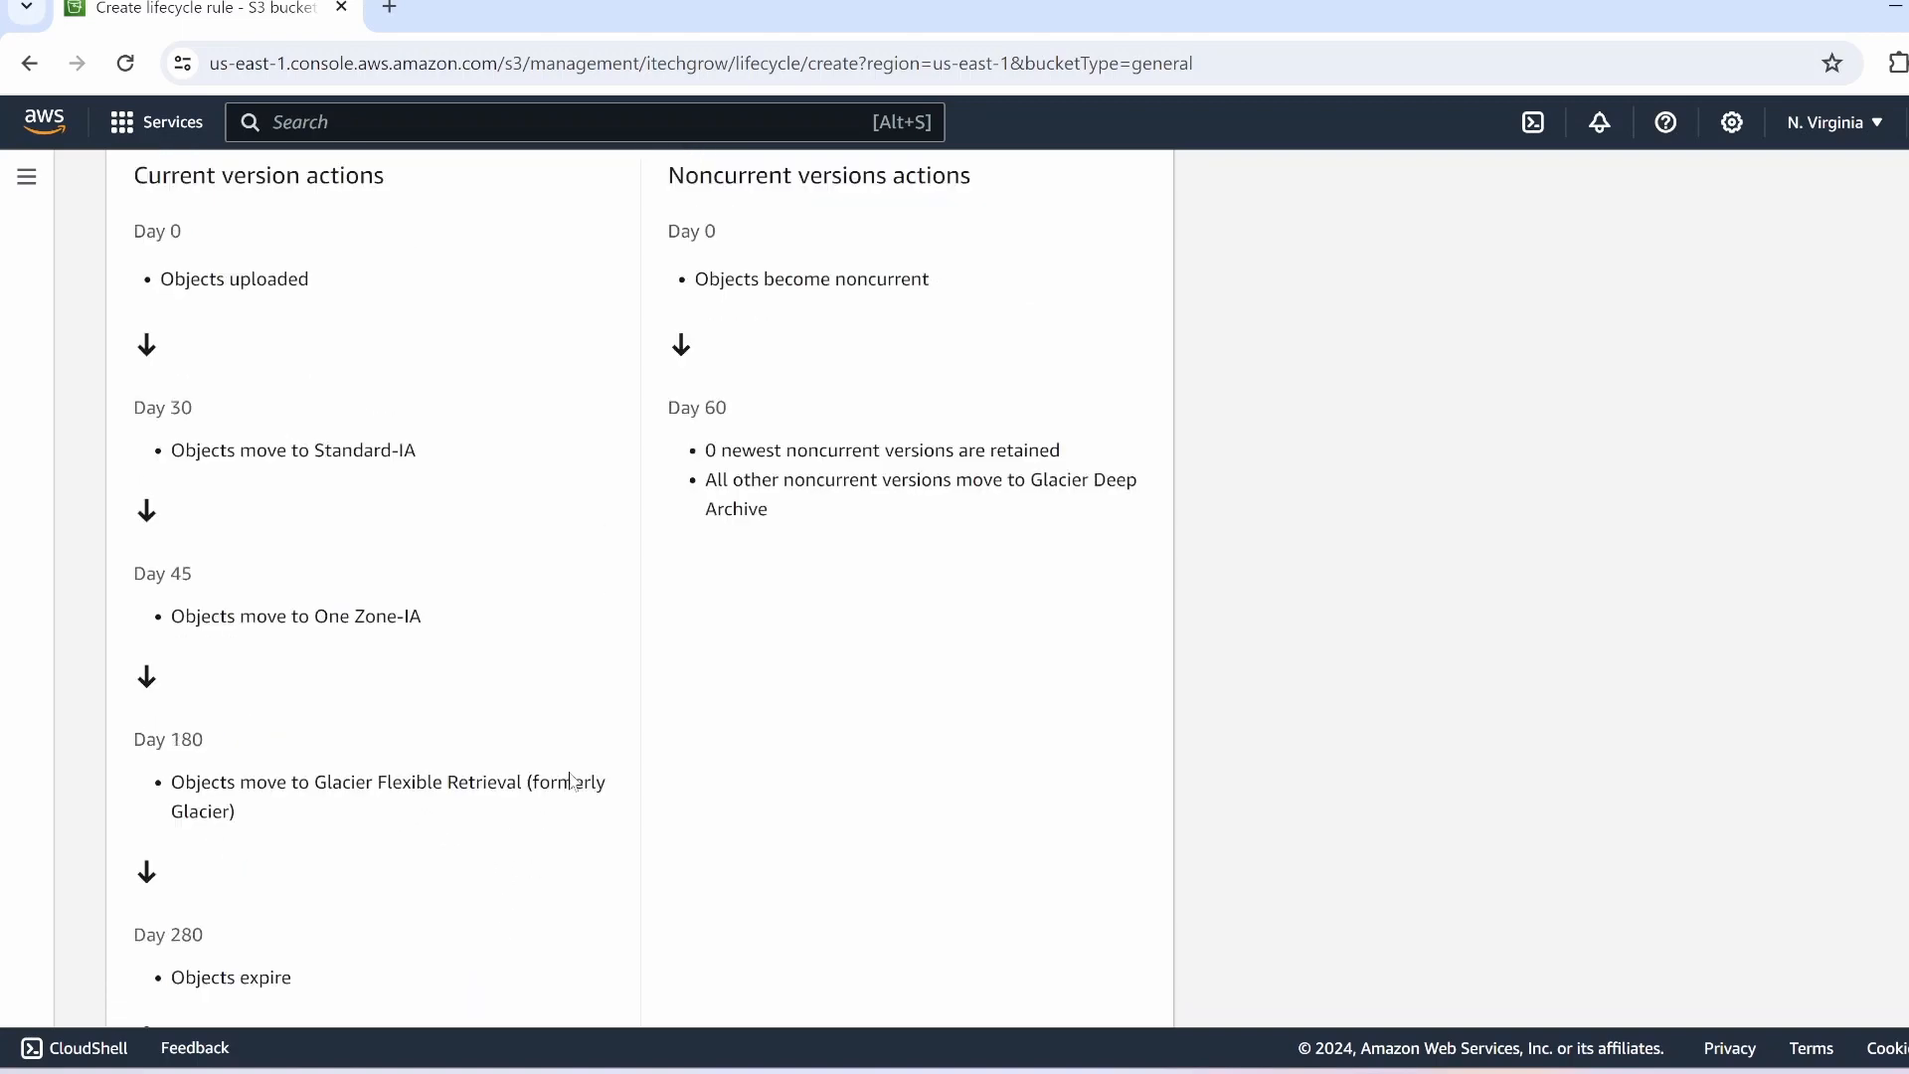
drag(199, 724, 70, 729)
text(6)
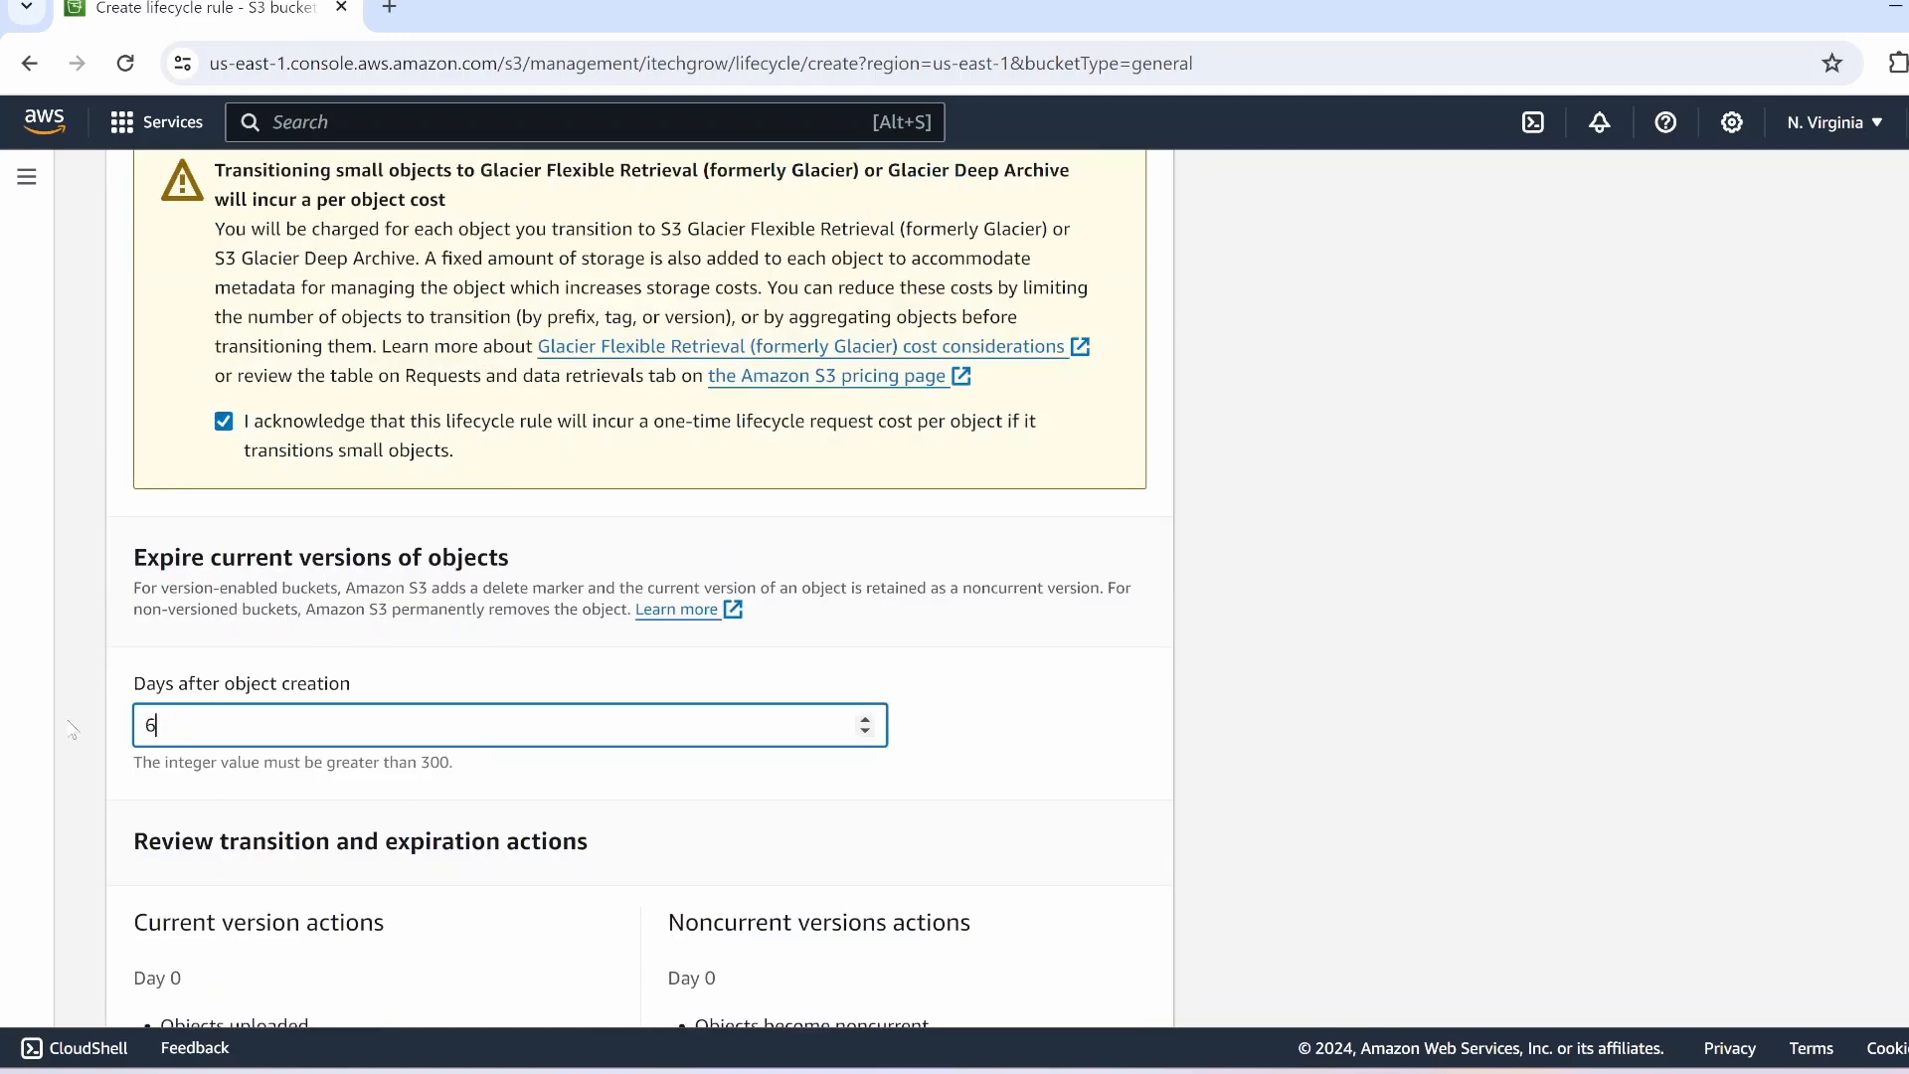
text(00)
key(BackSpace)
key(BackSpace)
key(BackSpace)
text(180)
key(BackSpace)
key(BackSpace)
key(BackSpace)
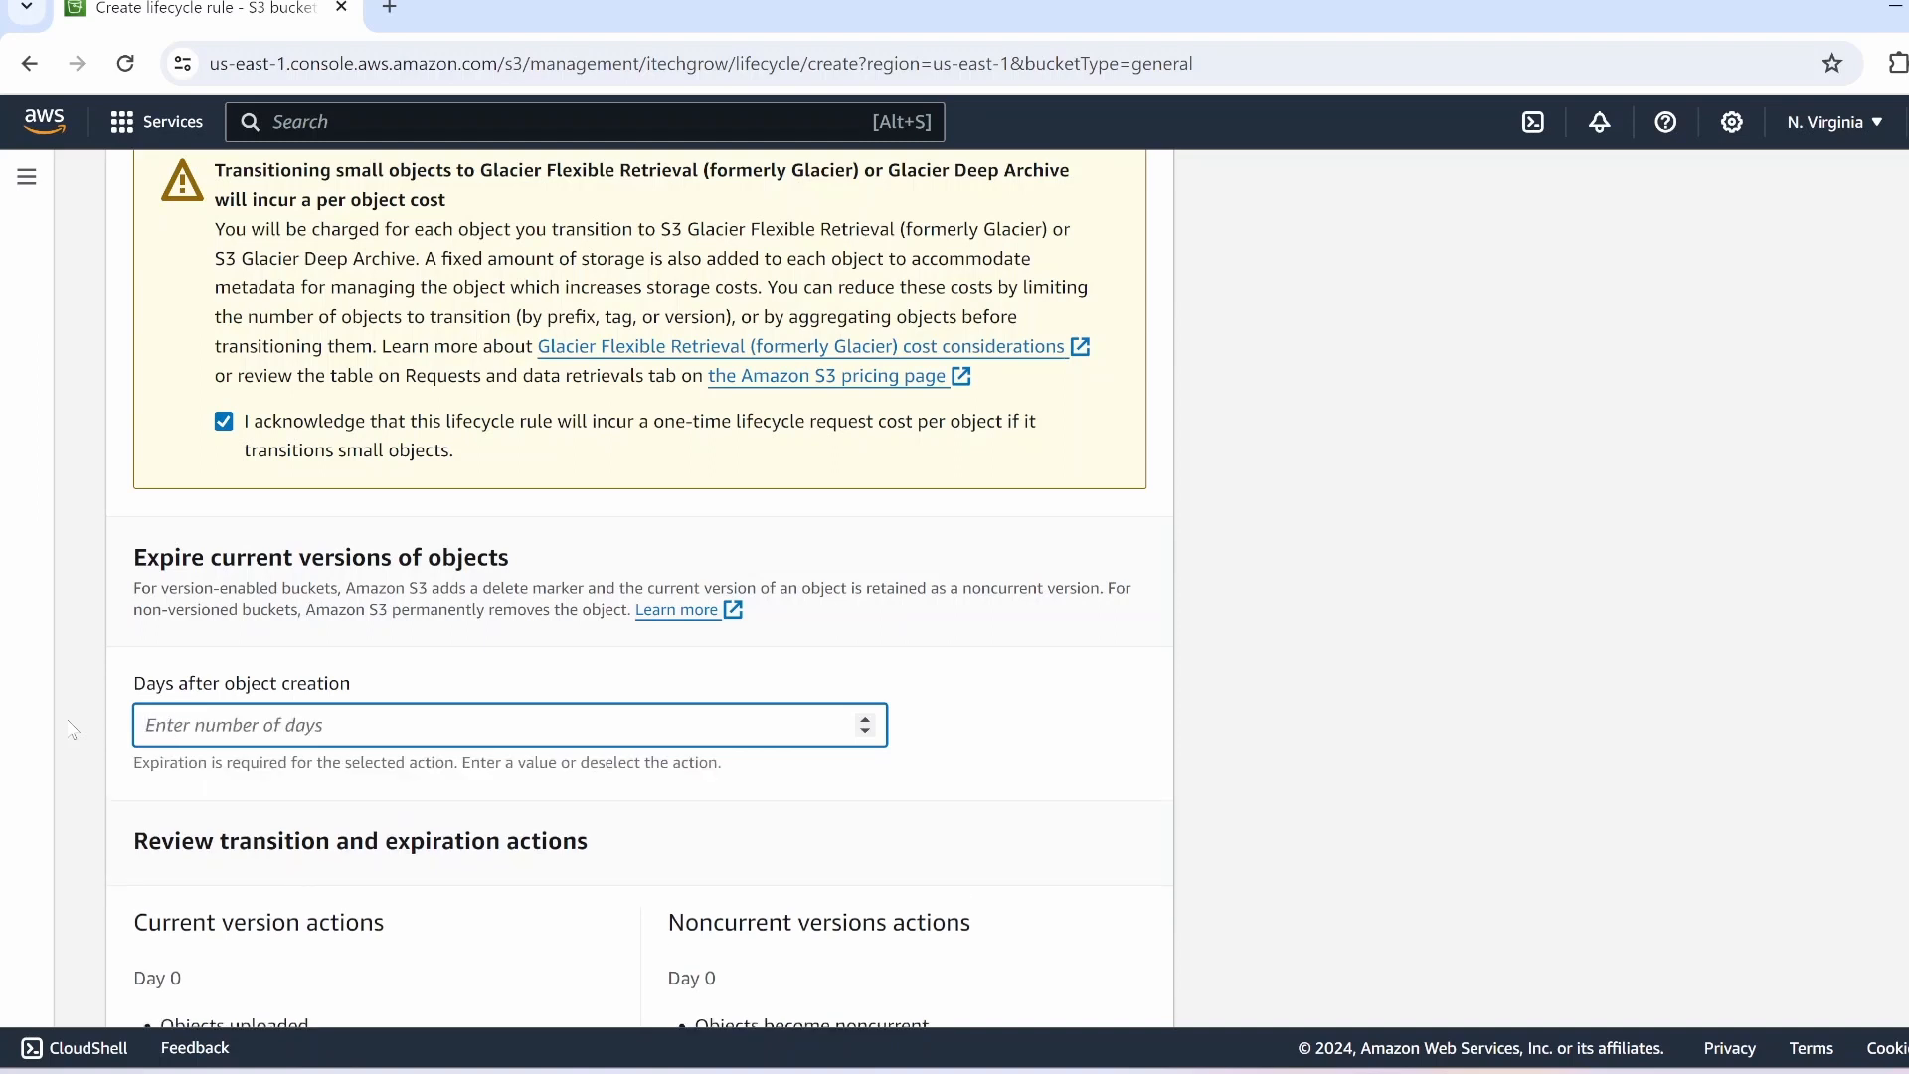
Step: Set current versions to expire 500 days after object creation and review the expiration in the current version timeline
text(500)
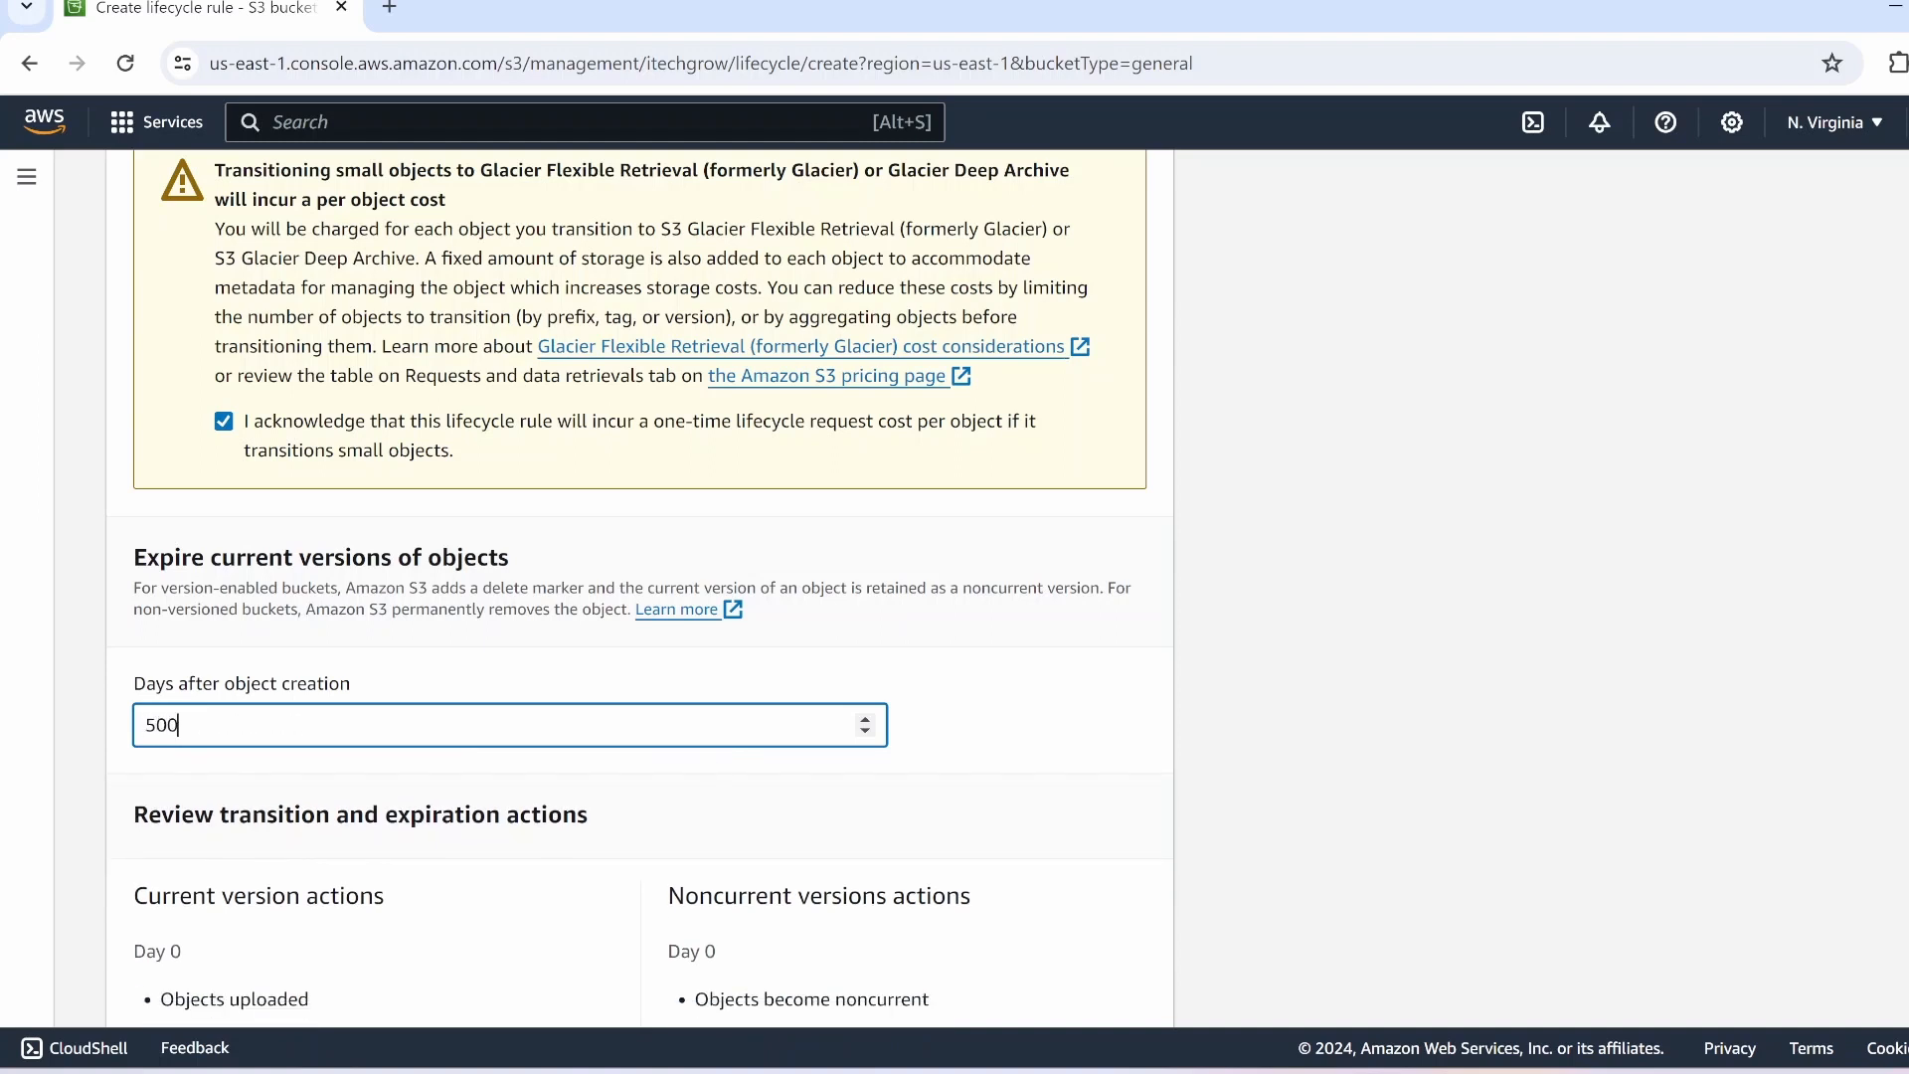
click(416, 792)
scroll(309, 785, down, 9)
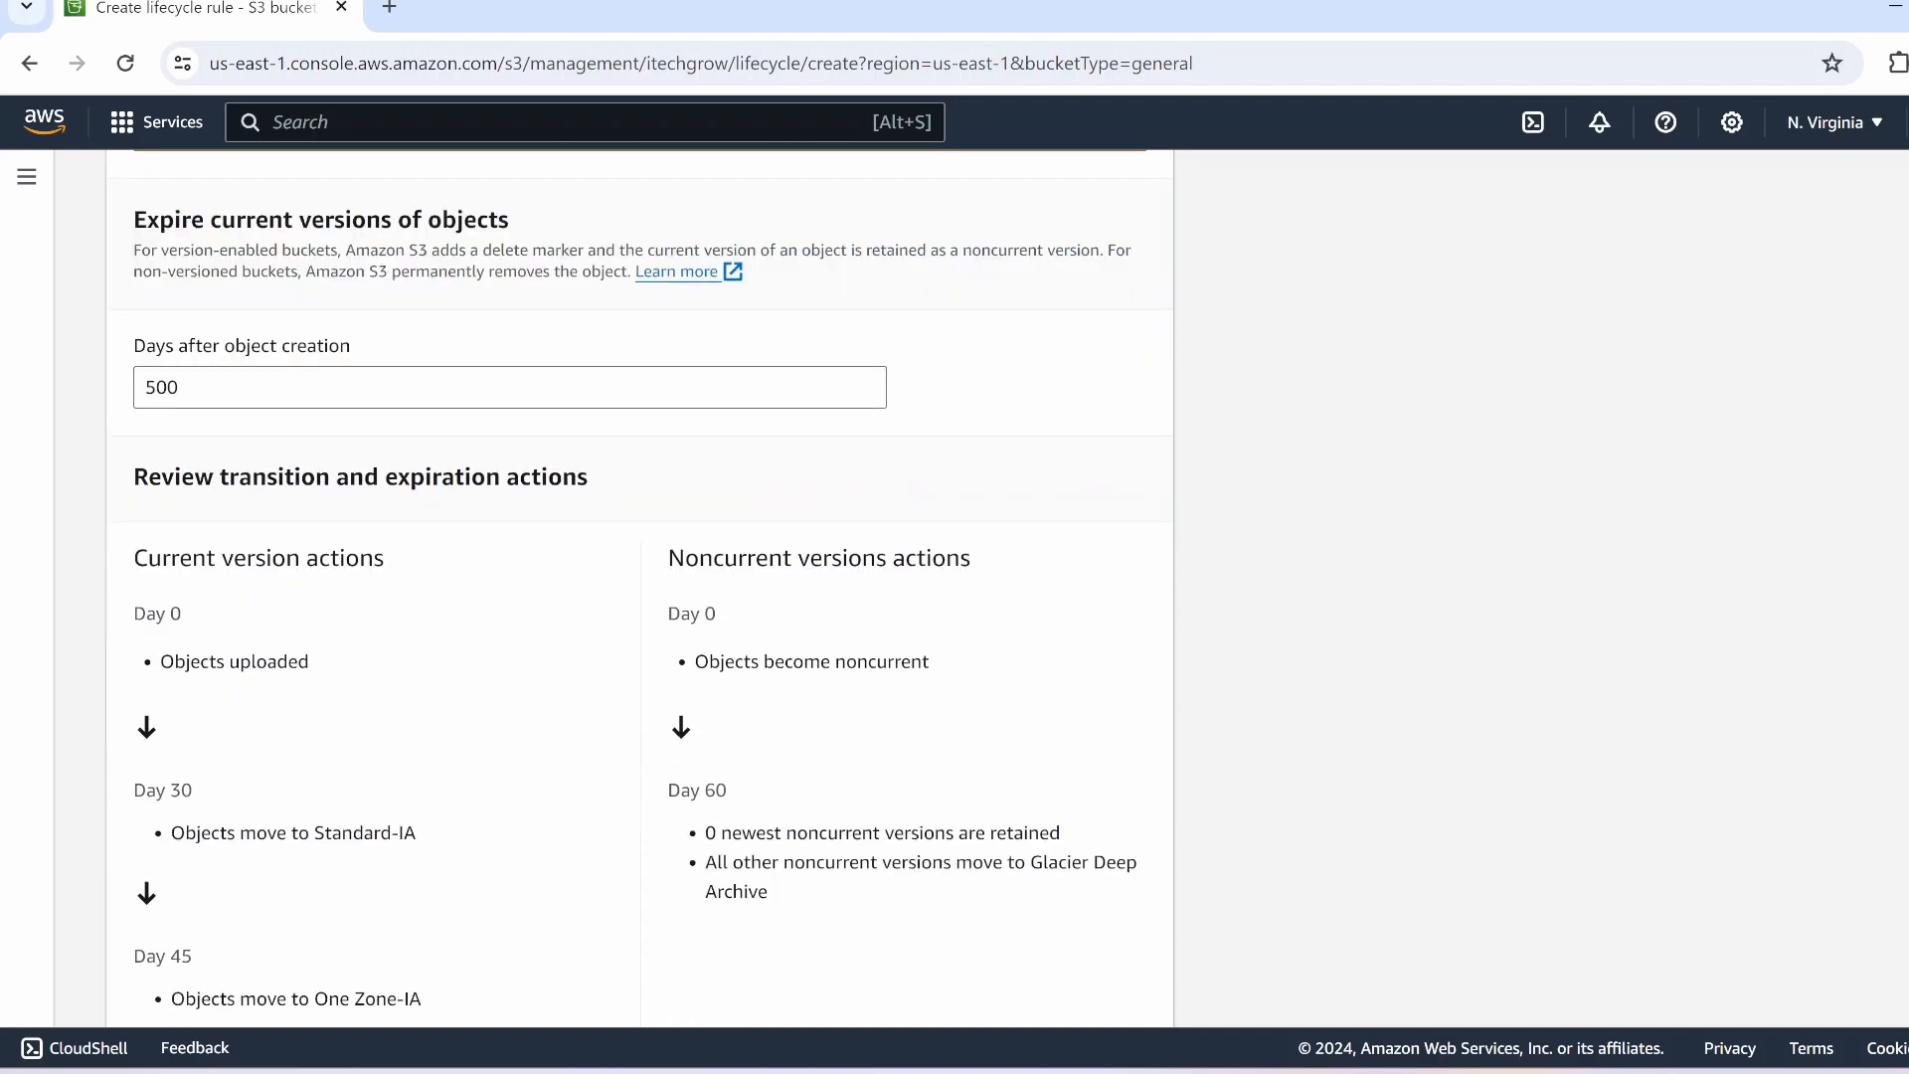
drag(168, 887, 377, 892)
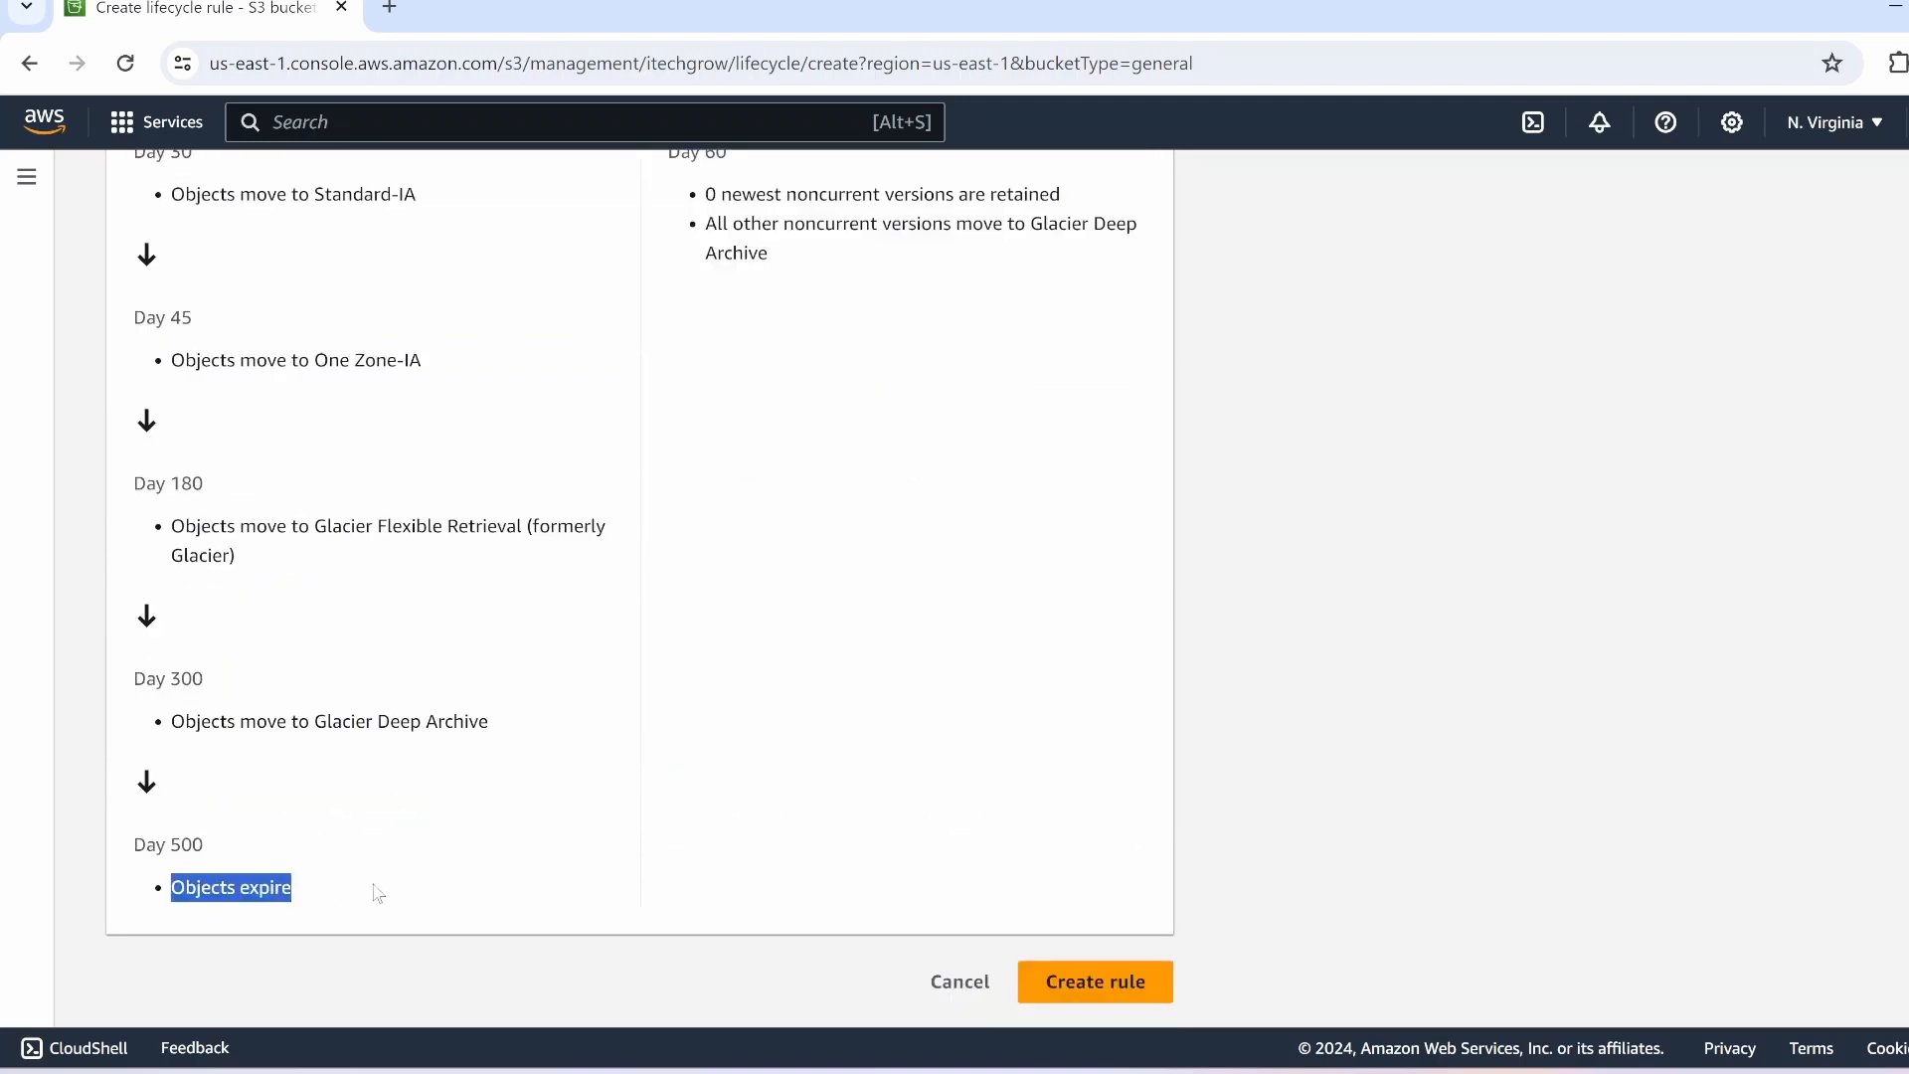
Step: Enable the lifecycle rule action that permanently deletes noncurrent versions of objects and go to its settings
scroll(319, 789, up, 10)
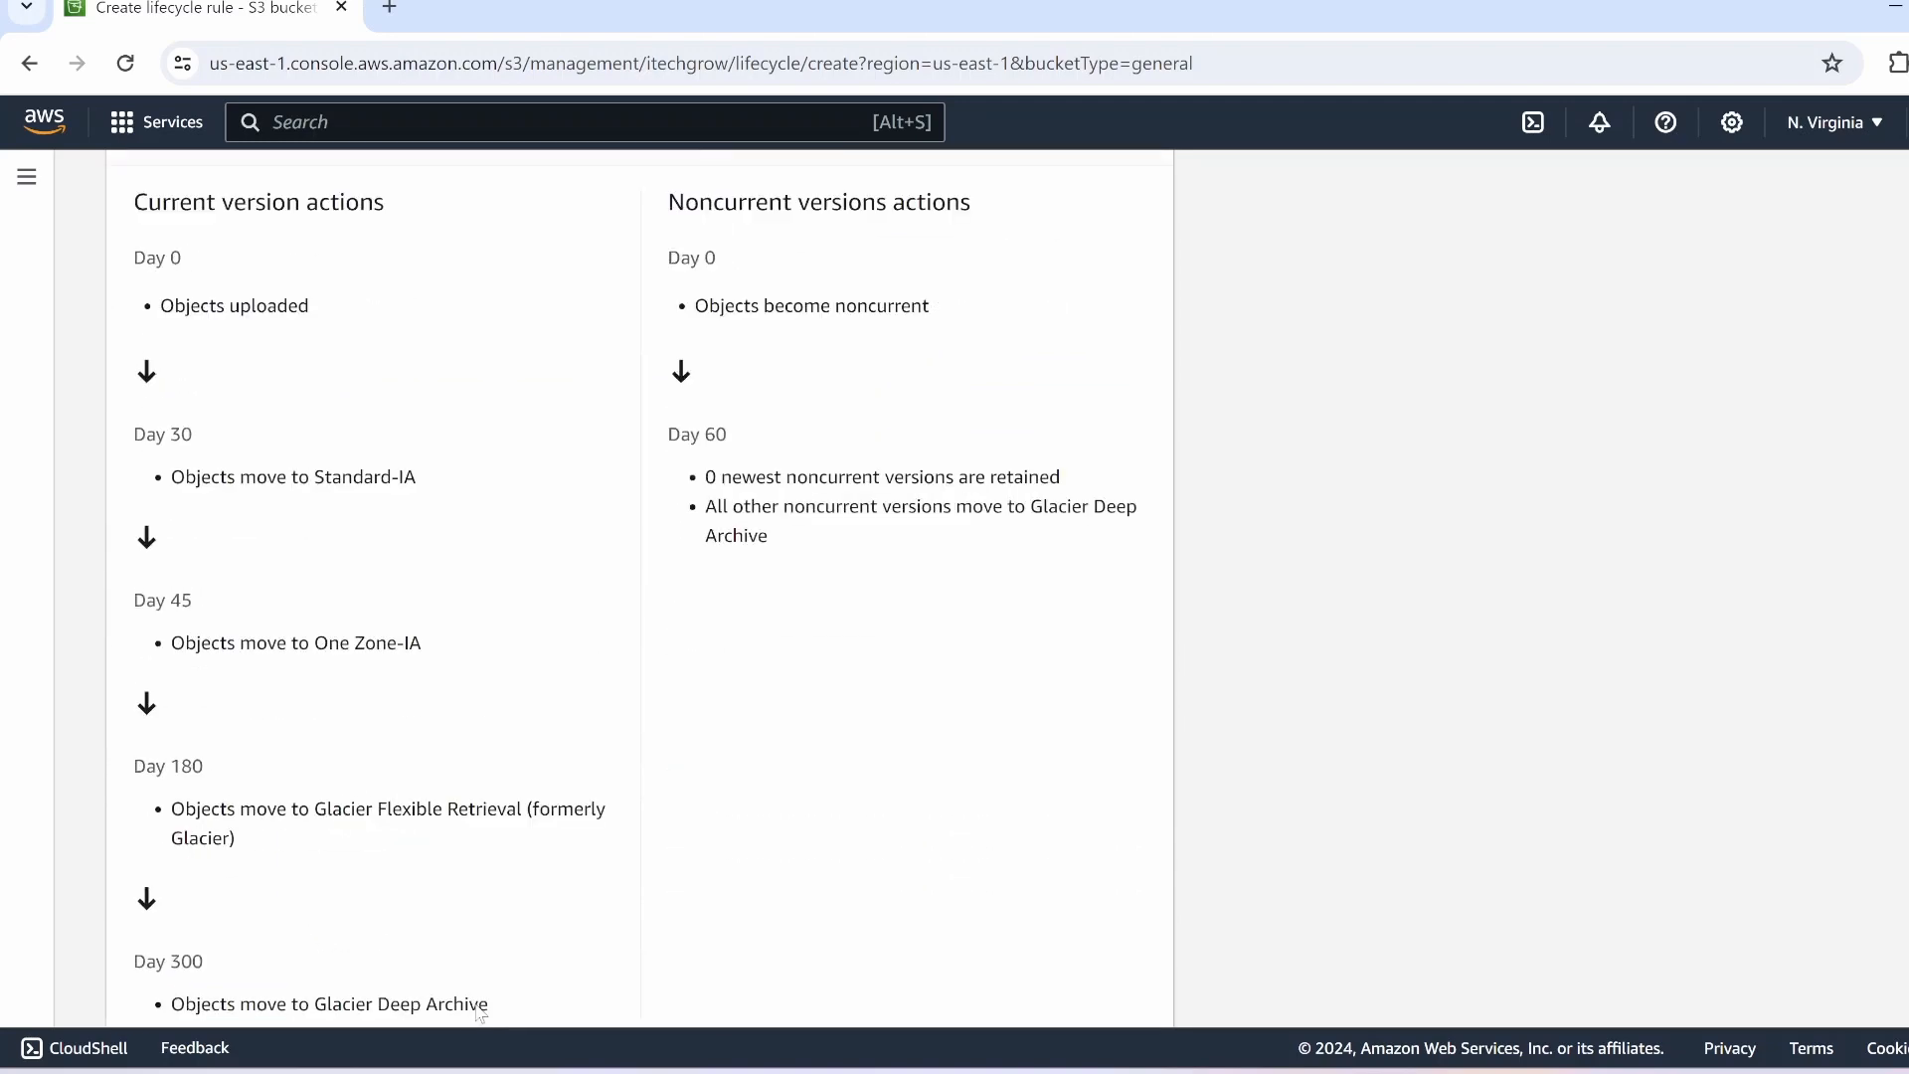
scroll(478, 1011, up, 10)
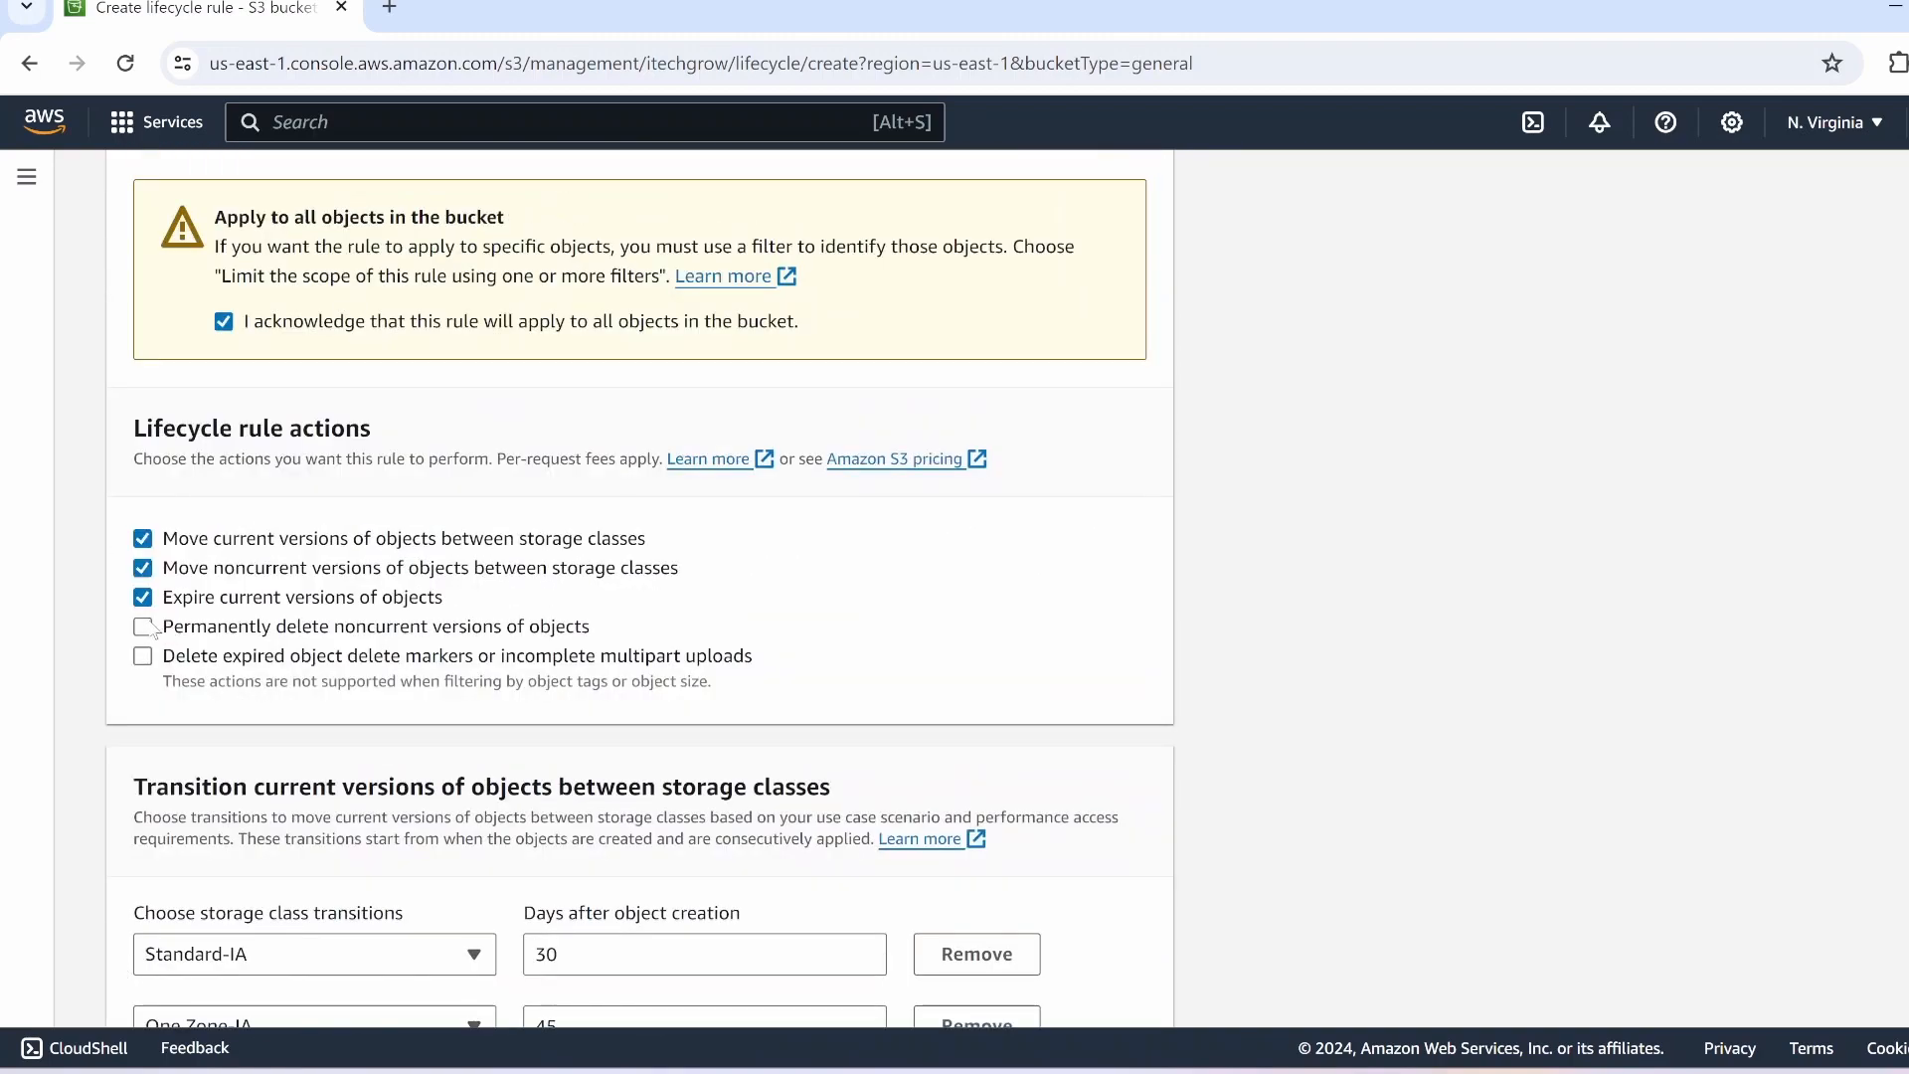
scroll(618, 640, down, 15)
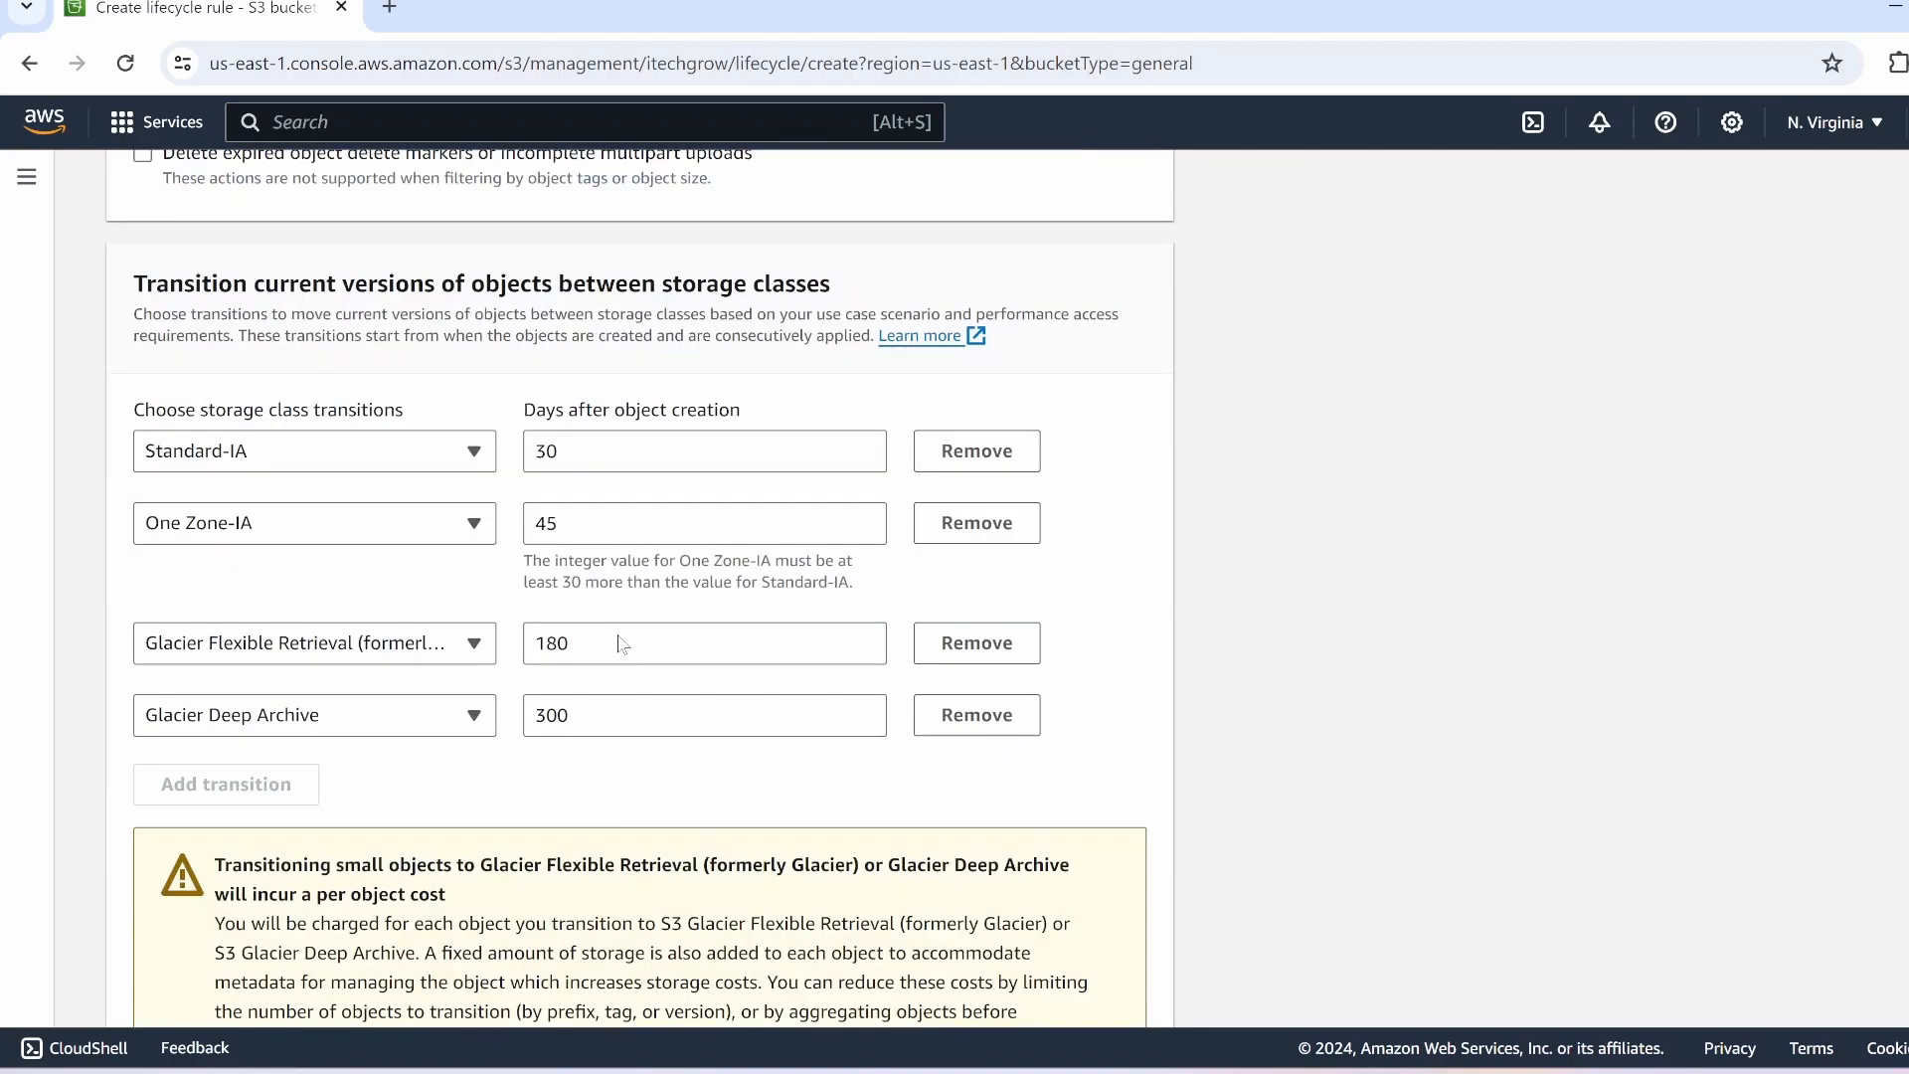
scroll(621, 644, down, 7)
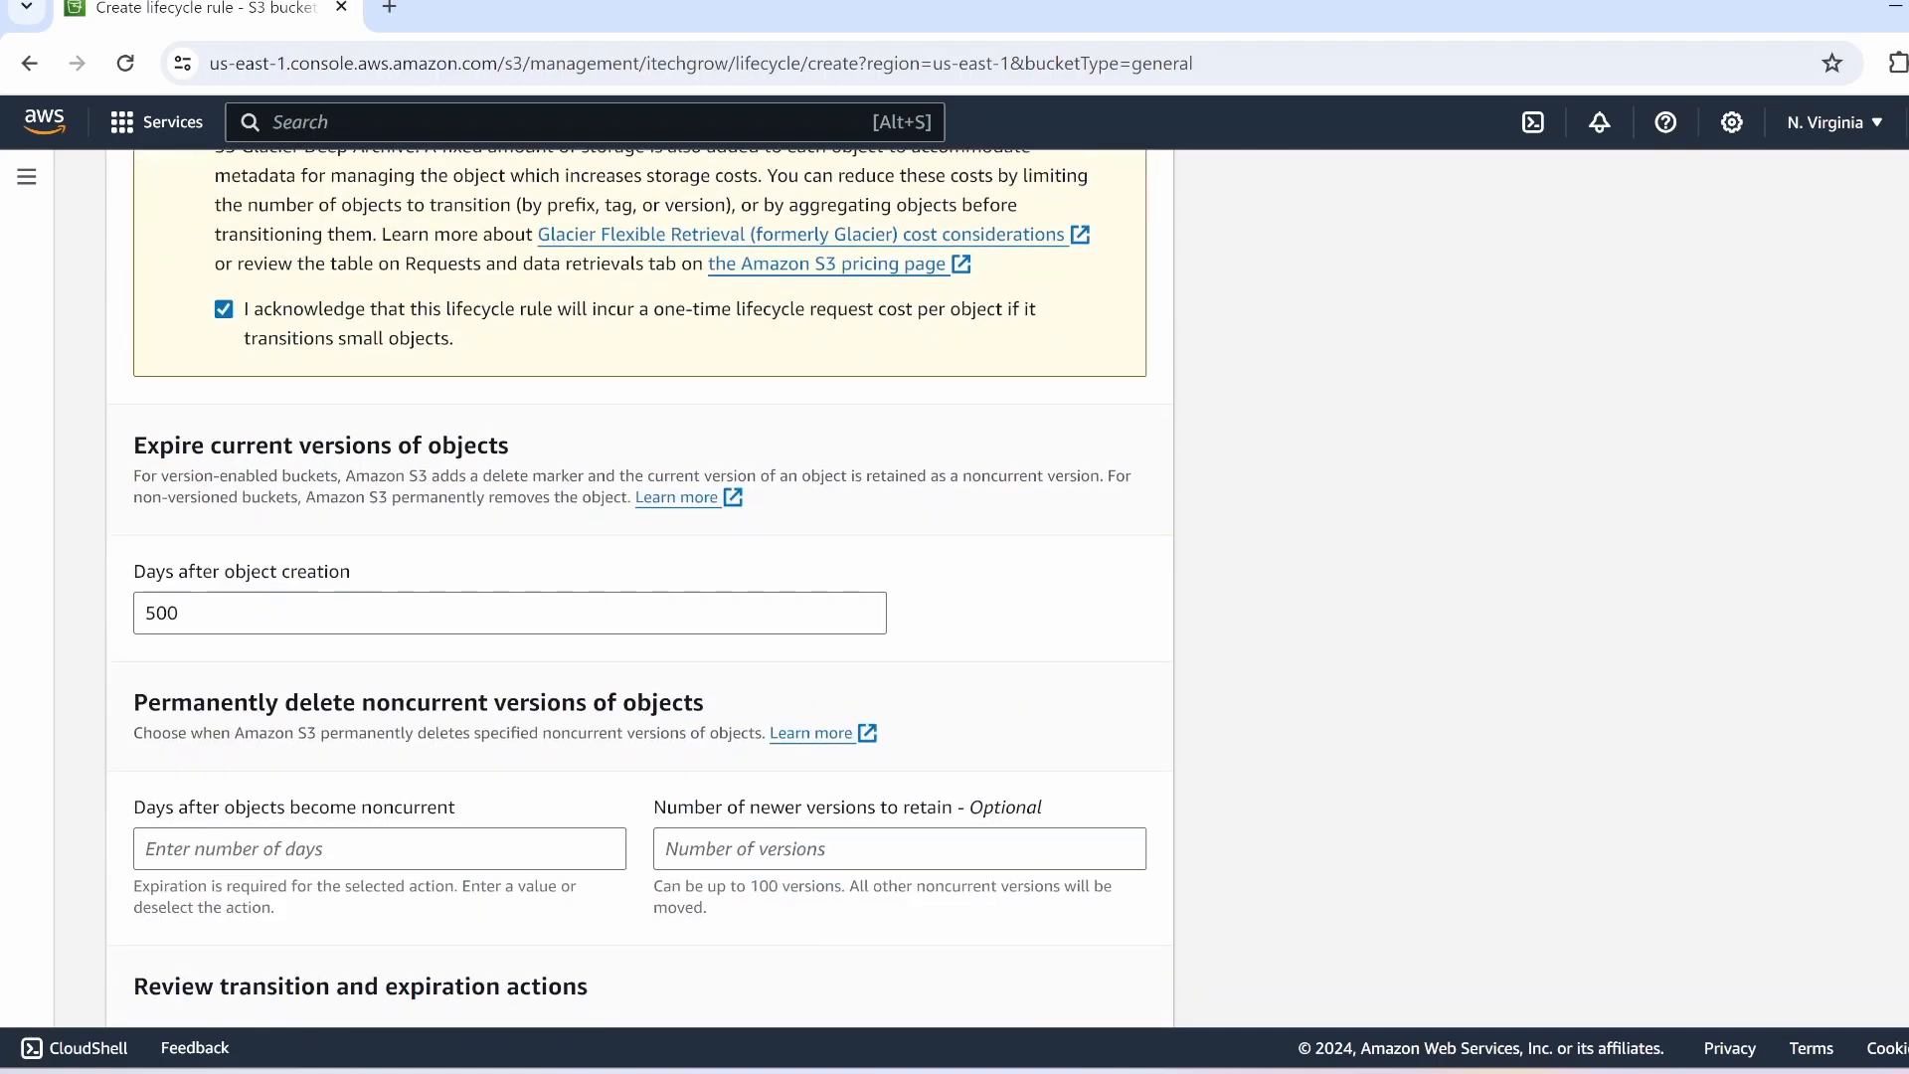
Step: Set noncurrent versions to be permanently deleted 200 days after objects become noncurrent and review the deletion in the noncurrent versions timeline
click(379, 691)
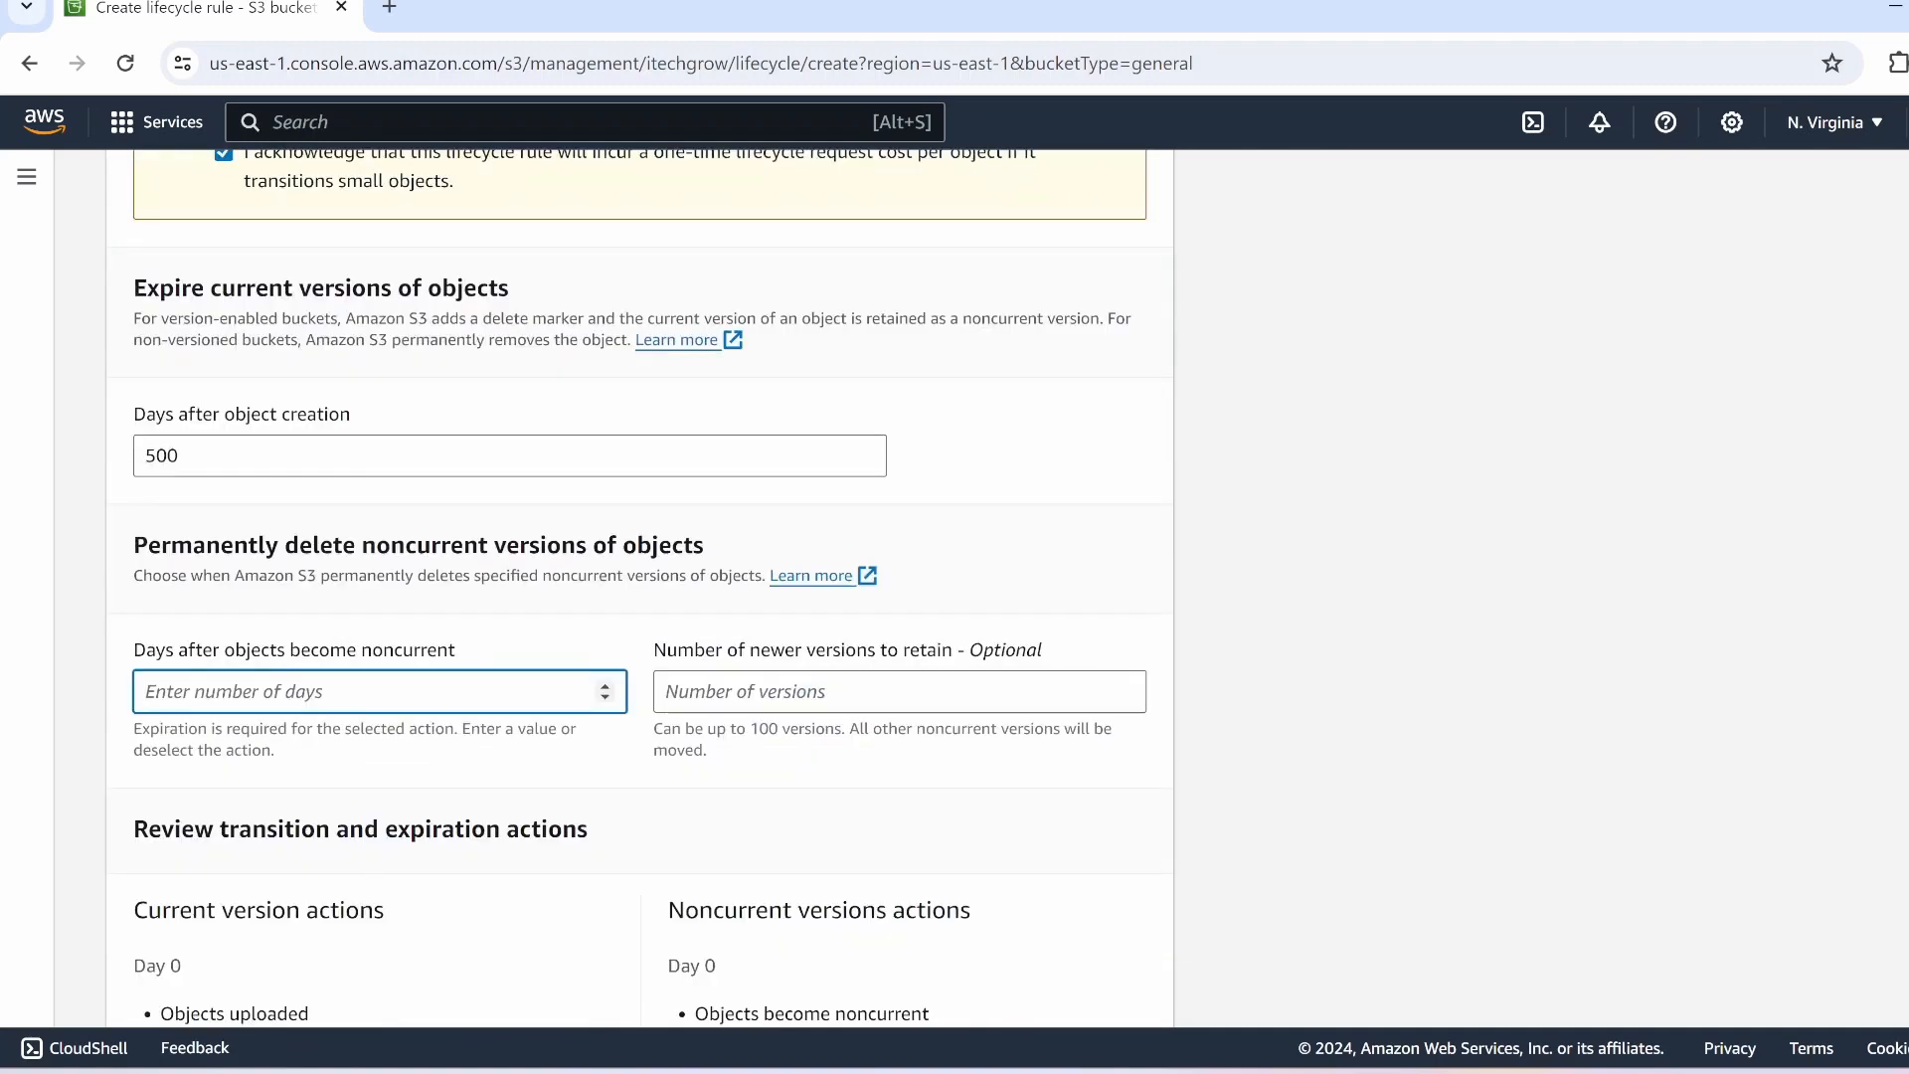
text(200)
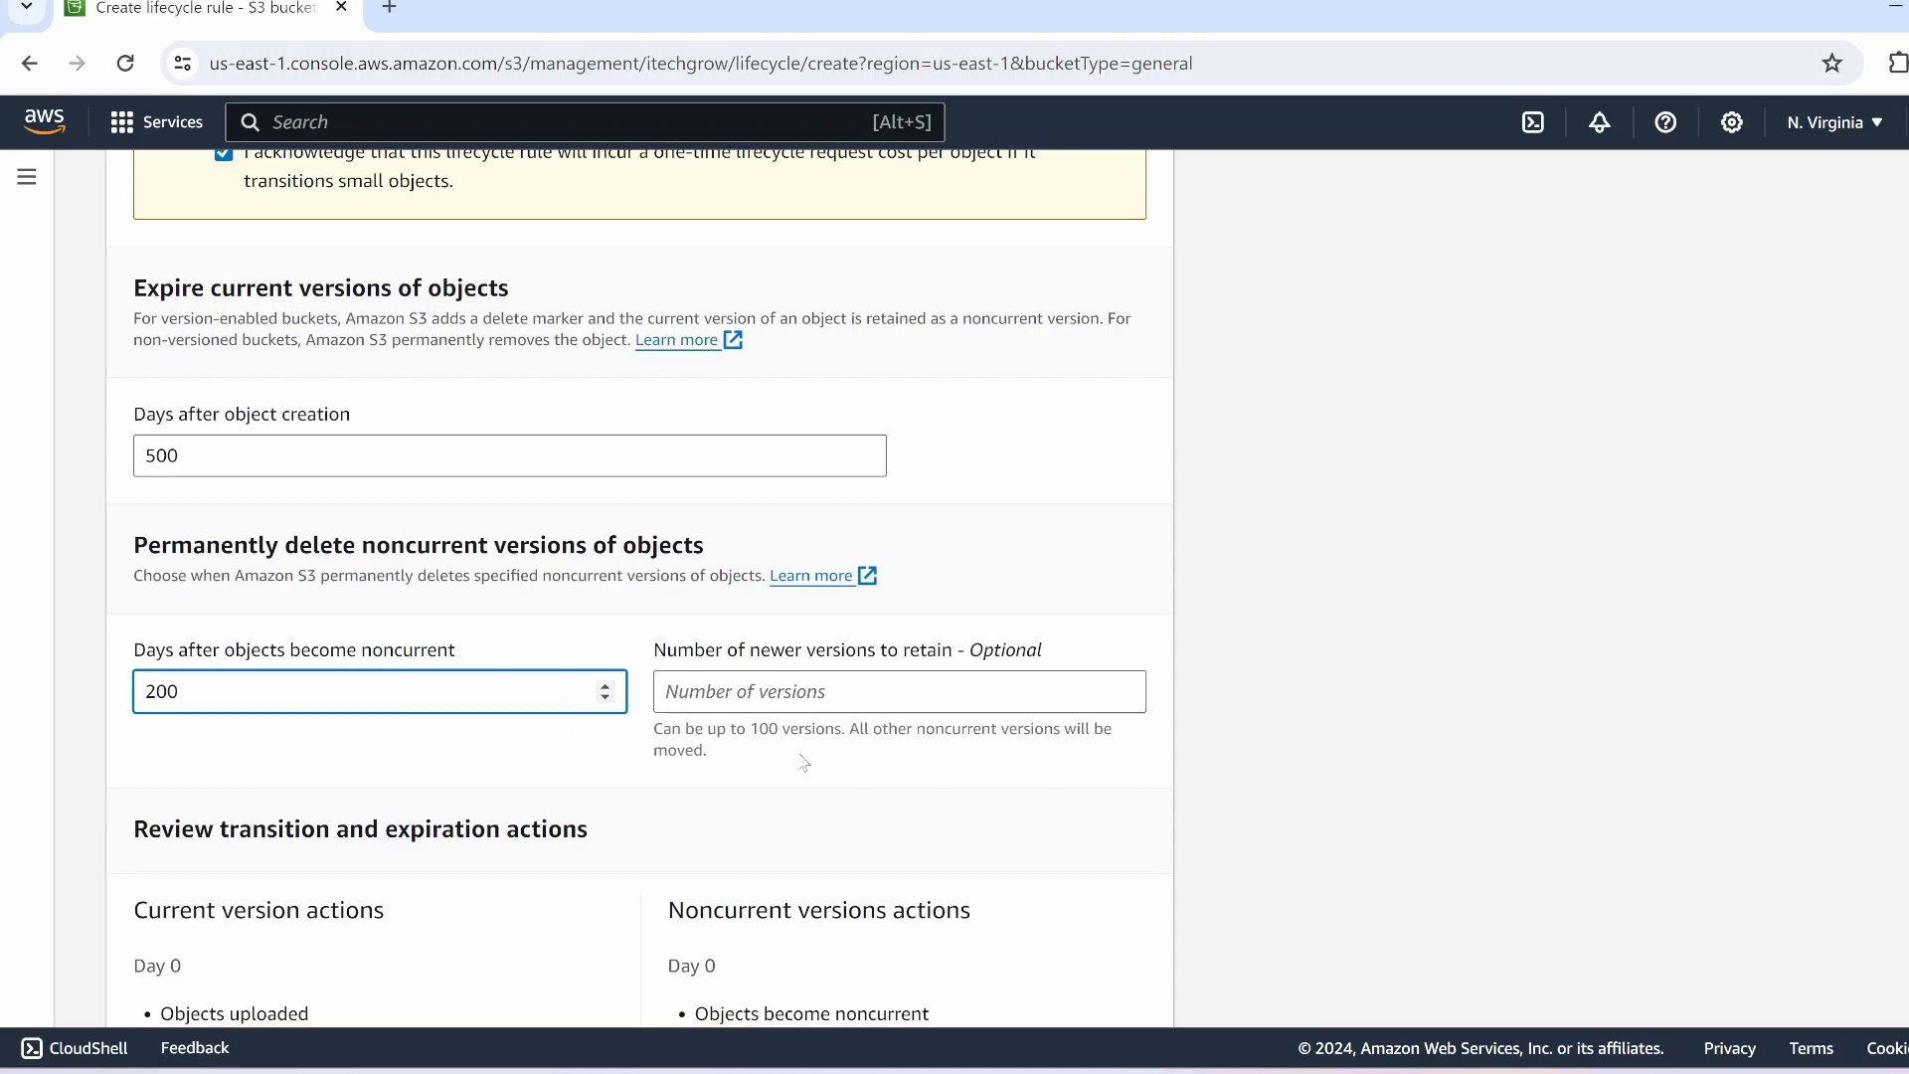
click(803, 763)
scroll(801, 765, down, 8)
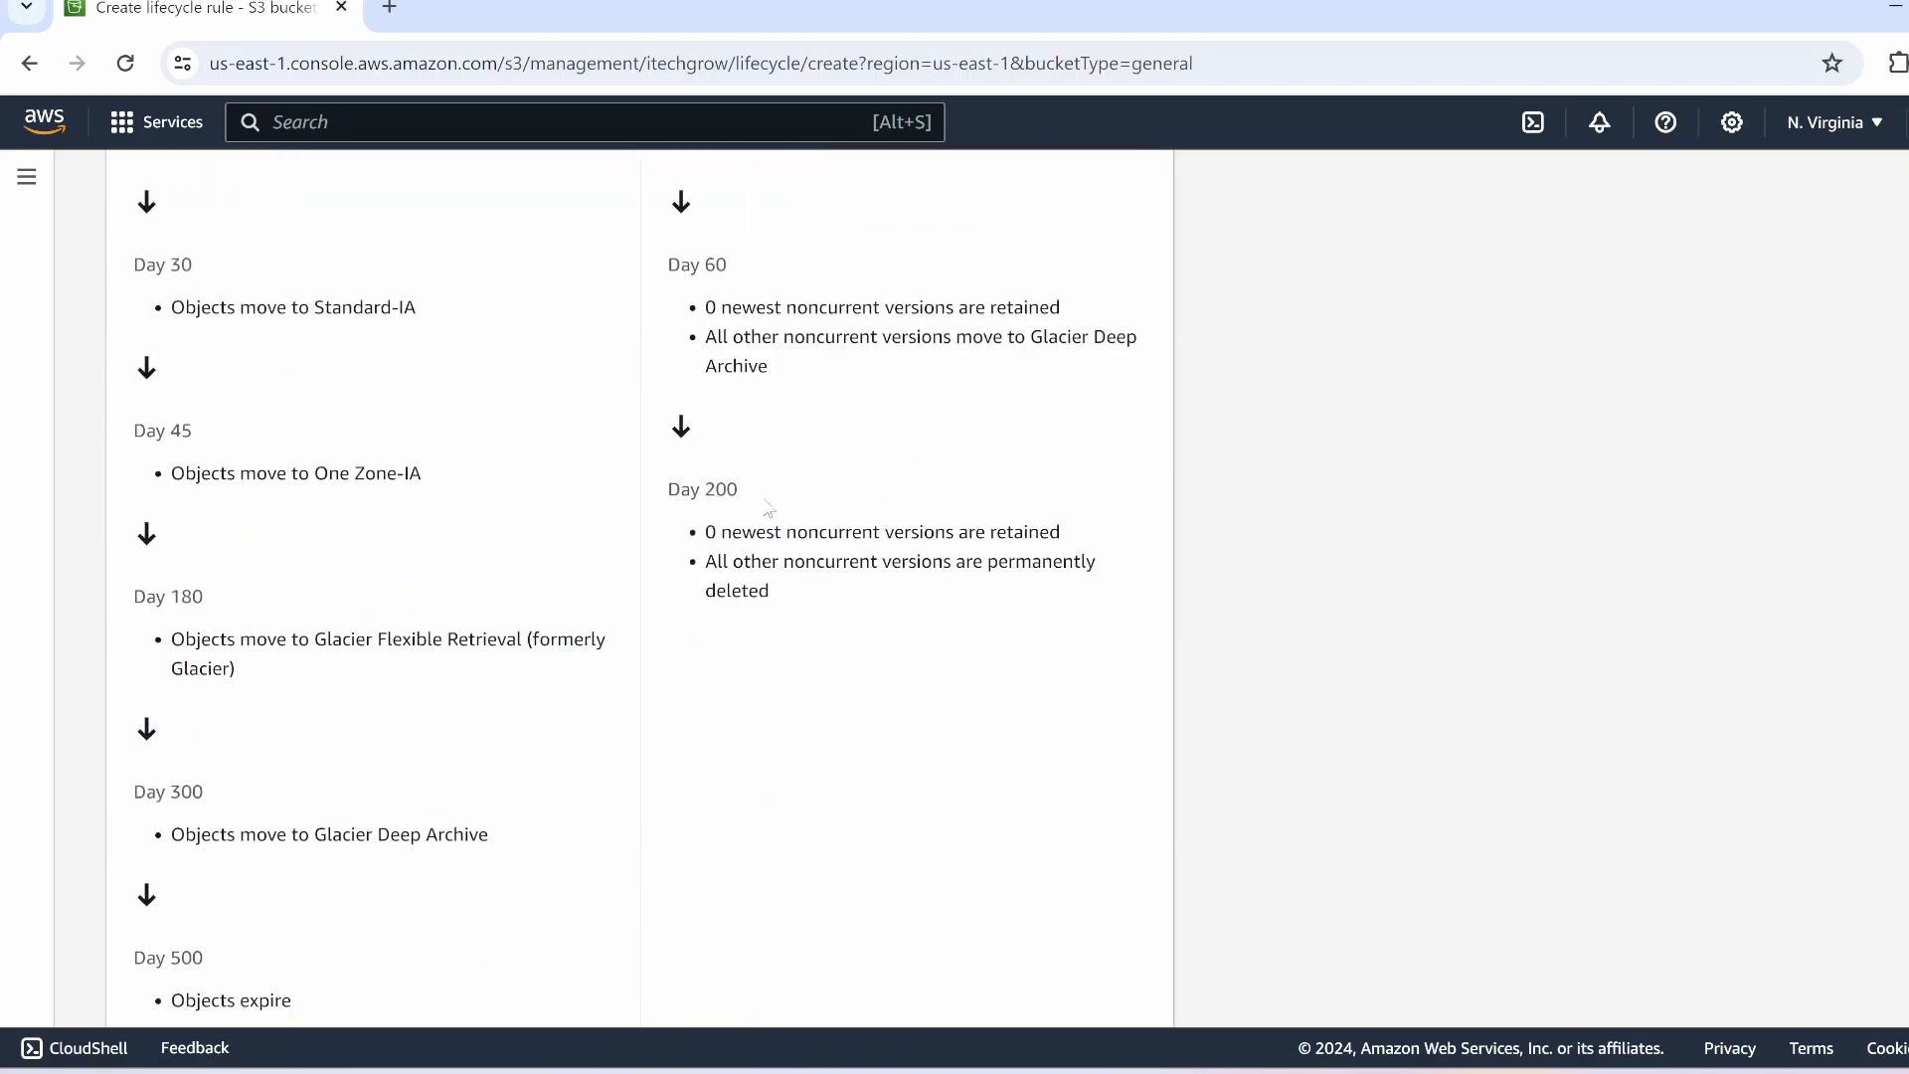
drag(768, 509, 666, 500)
scroll(804, 626, up, 4)
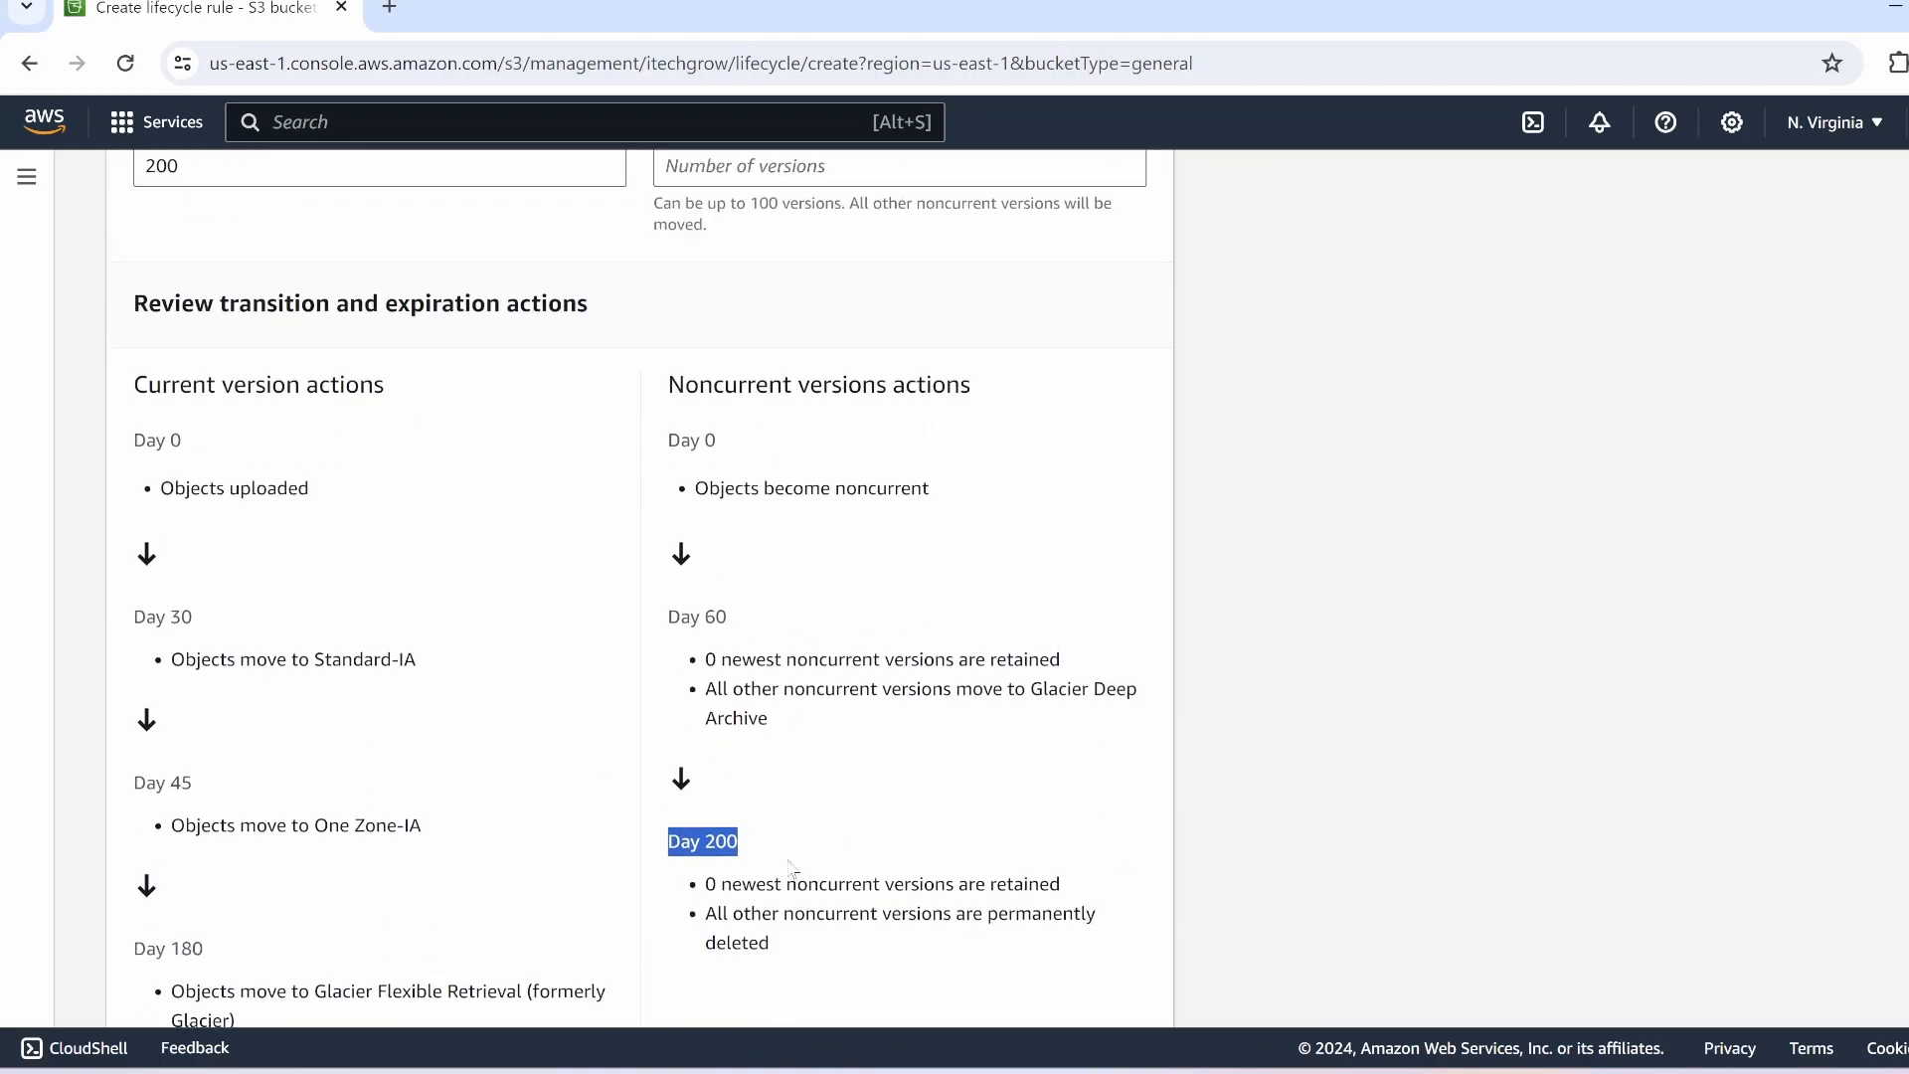
Step: Try to create the lifecycle rule and compare the timing of the Standard-IA and One Zone-IA transitions in the current version timeline
scroll(786, 843, down, 5)
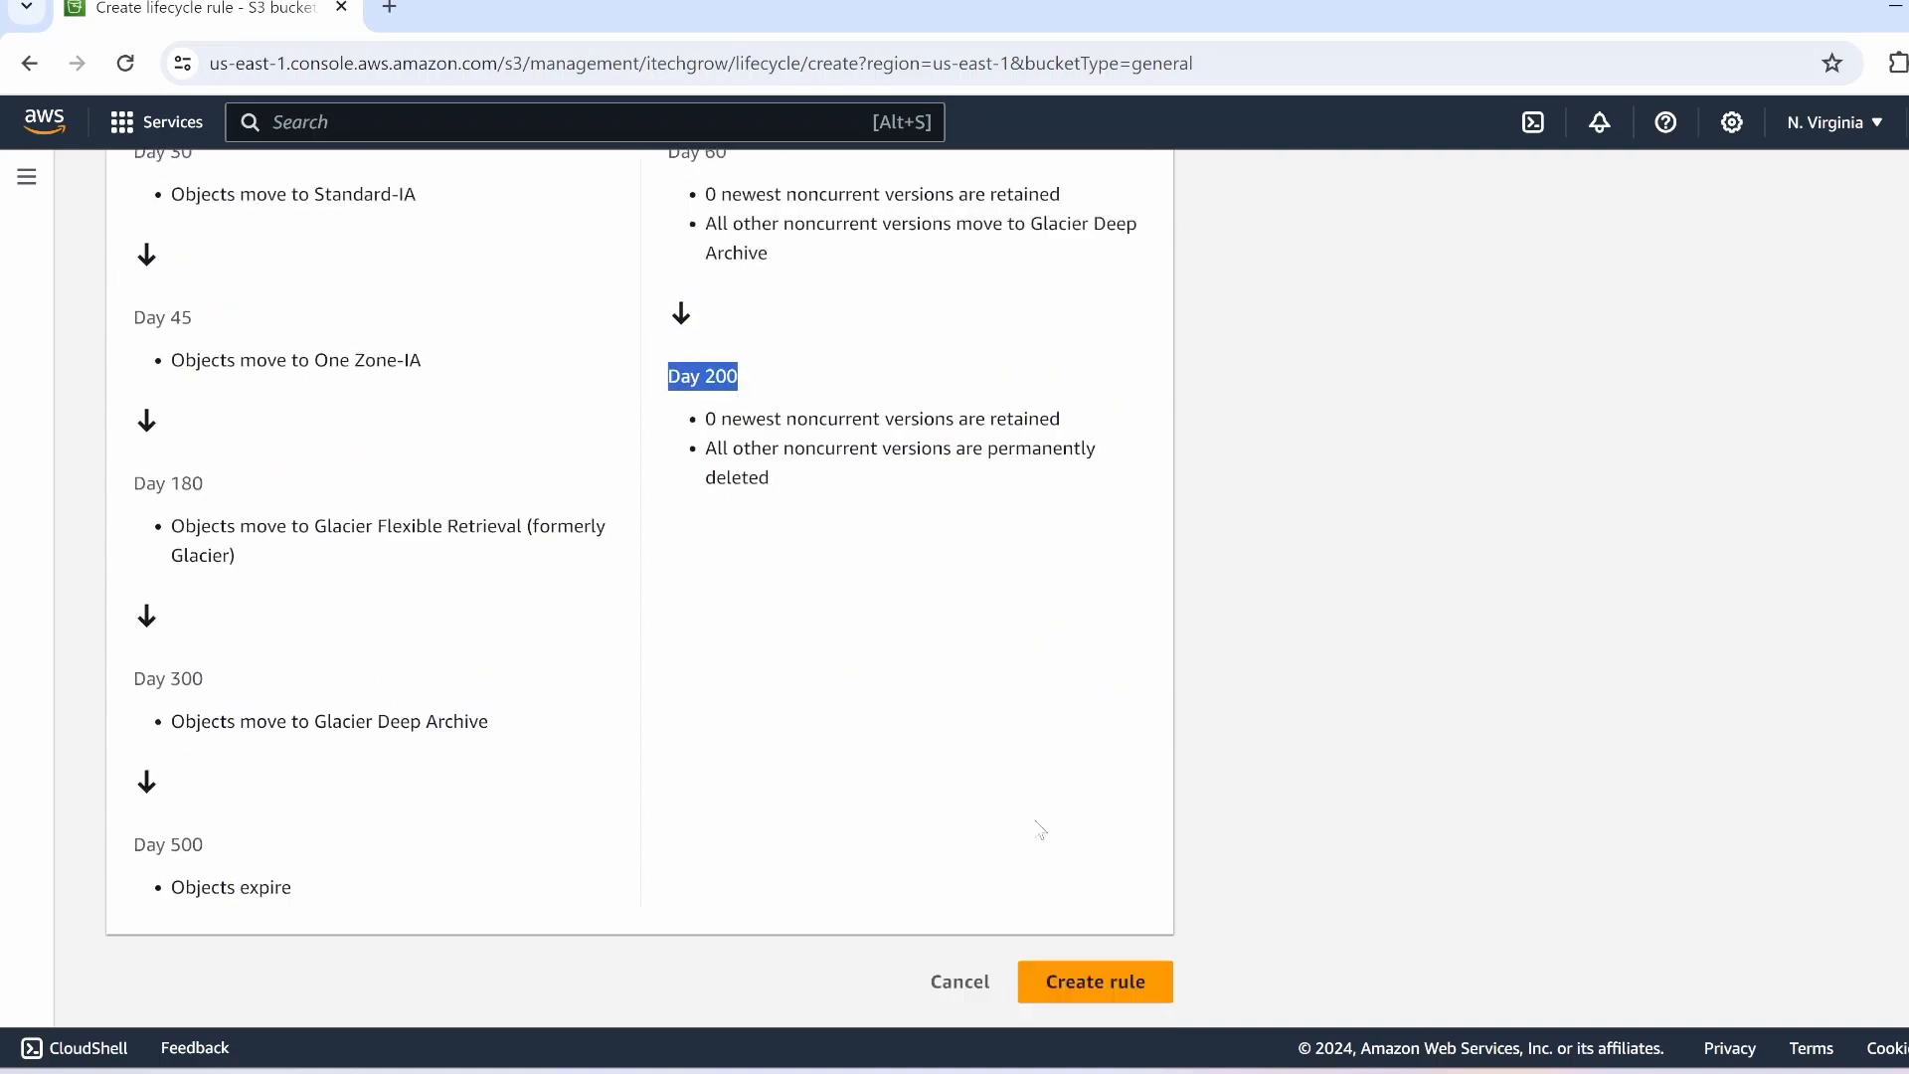
click(1124, 984)
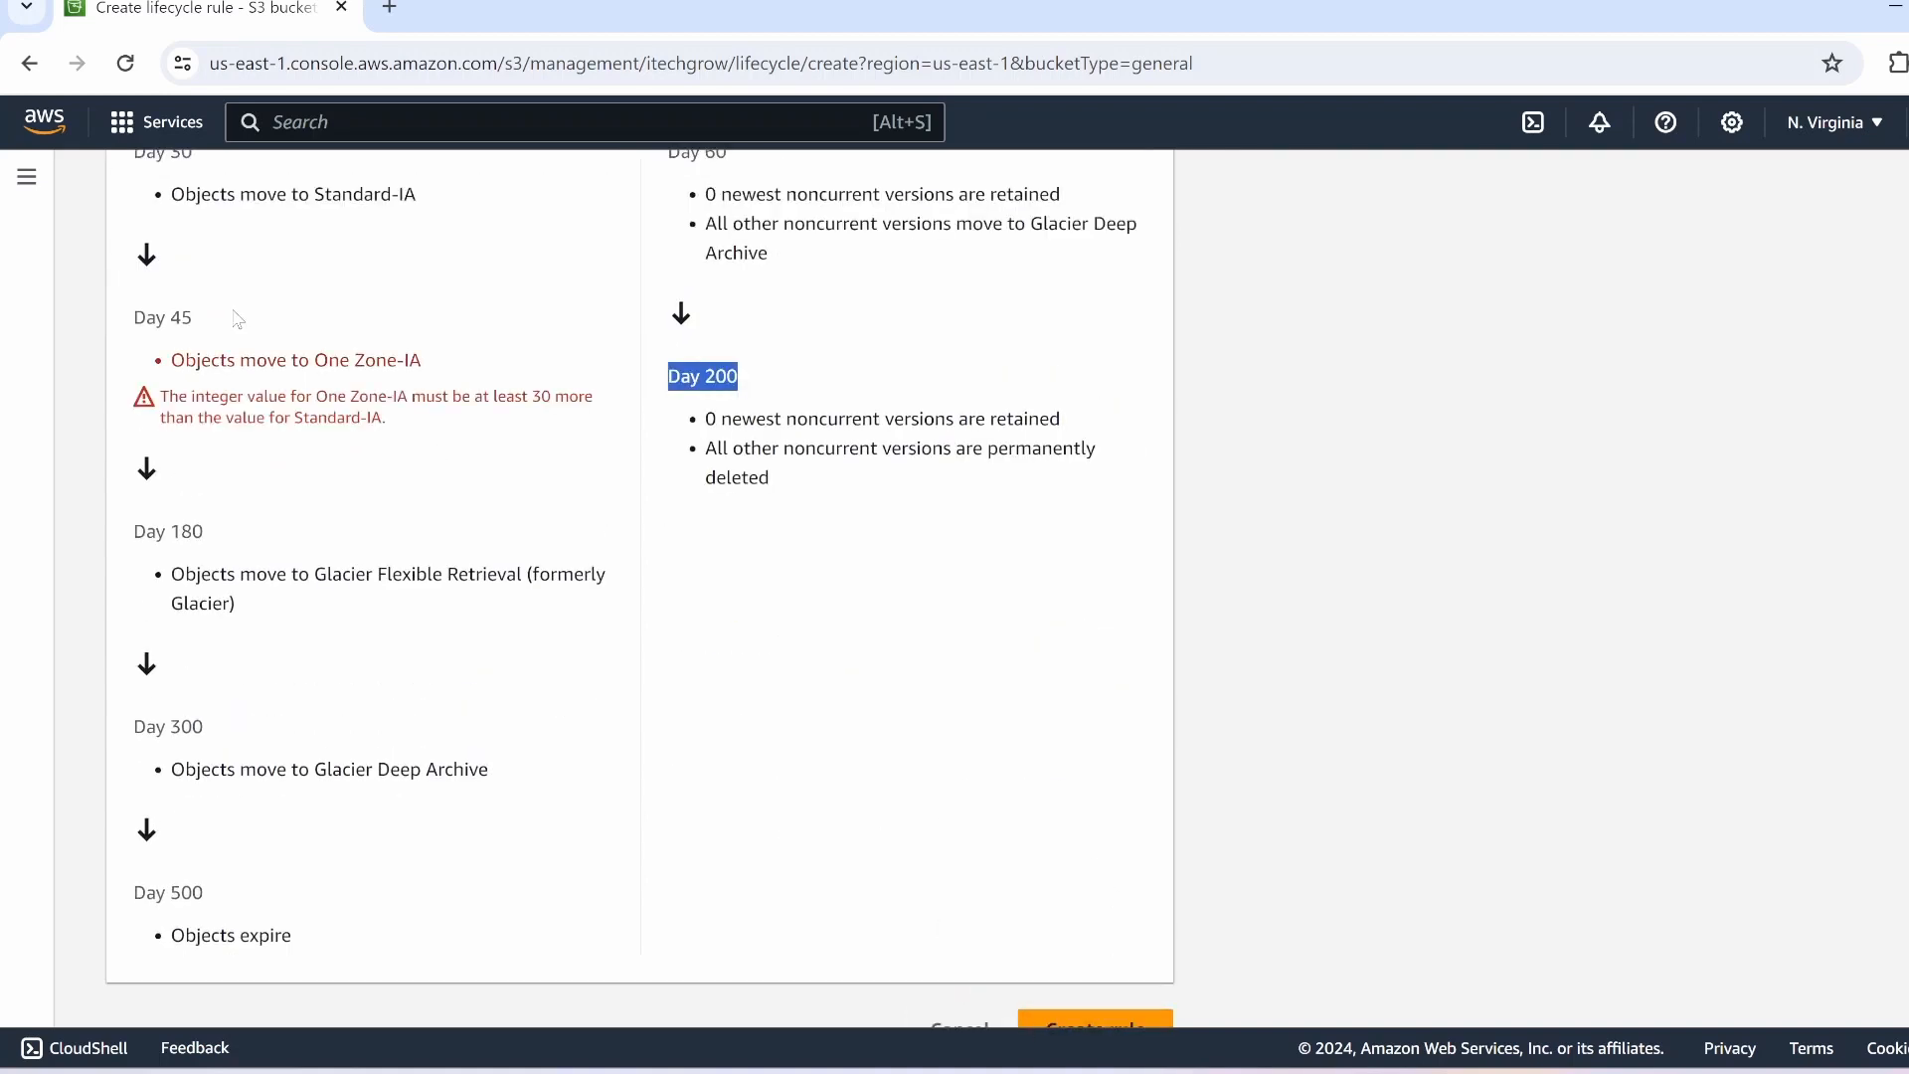
drag(219, 396, 568, 396)
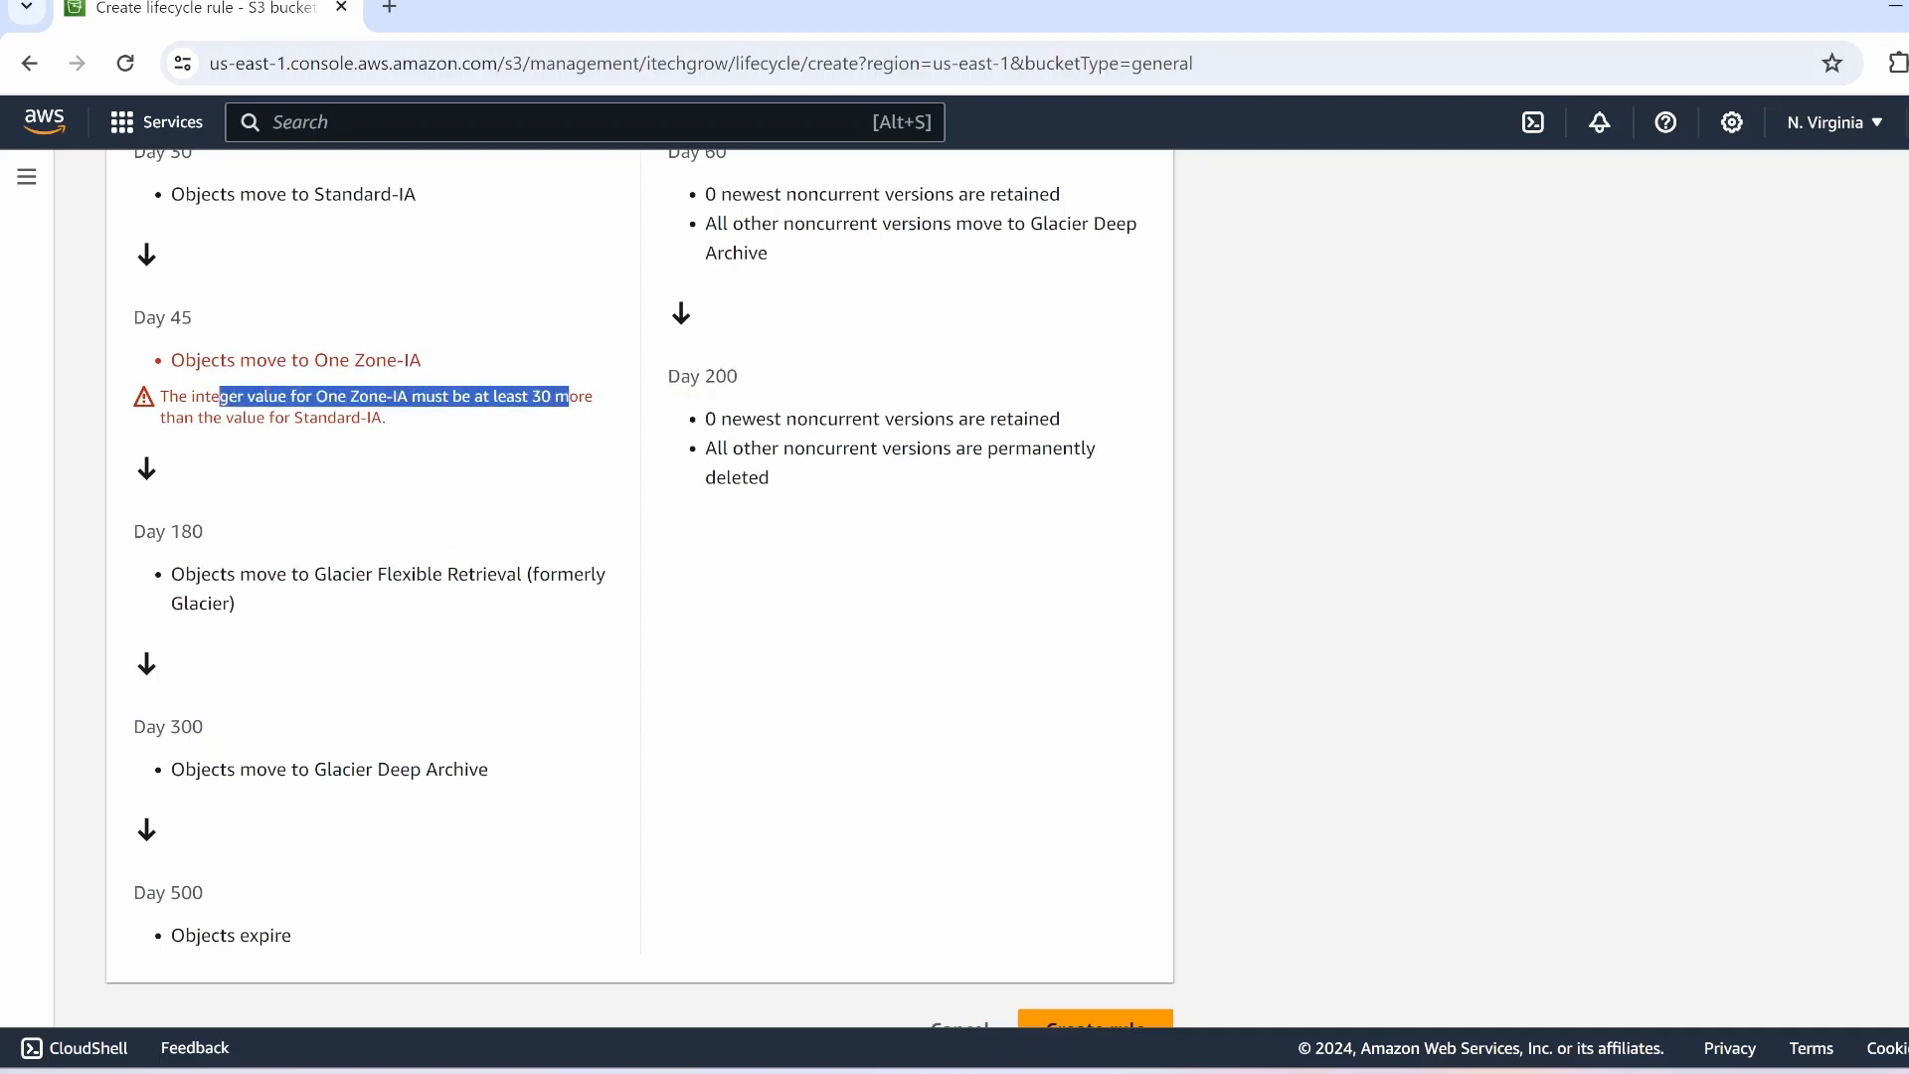
scroll(352, 363, up, 2)
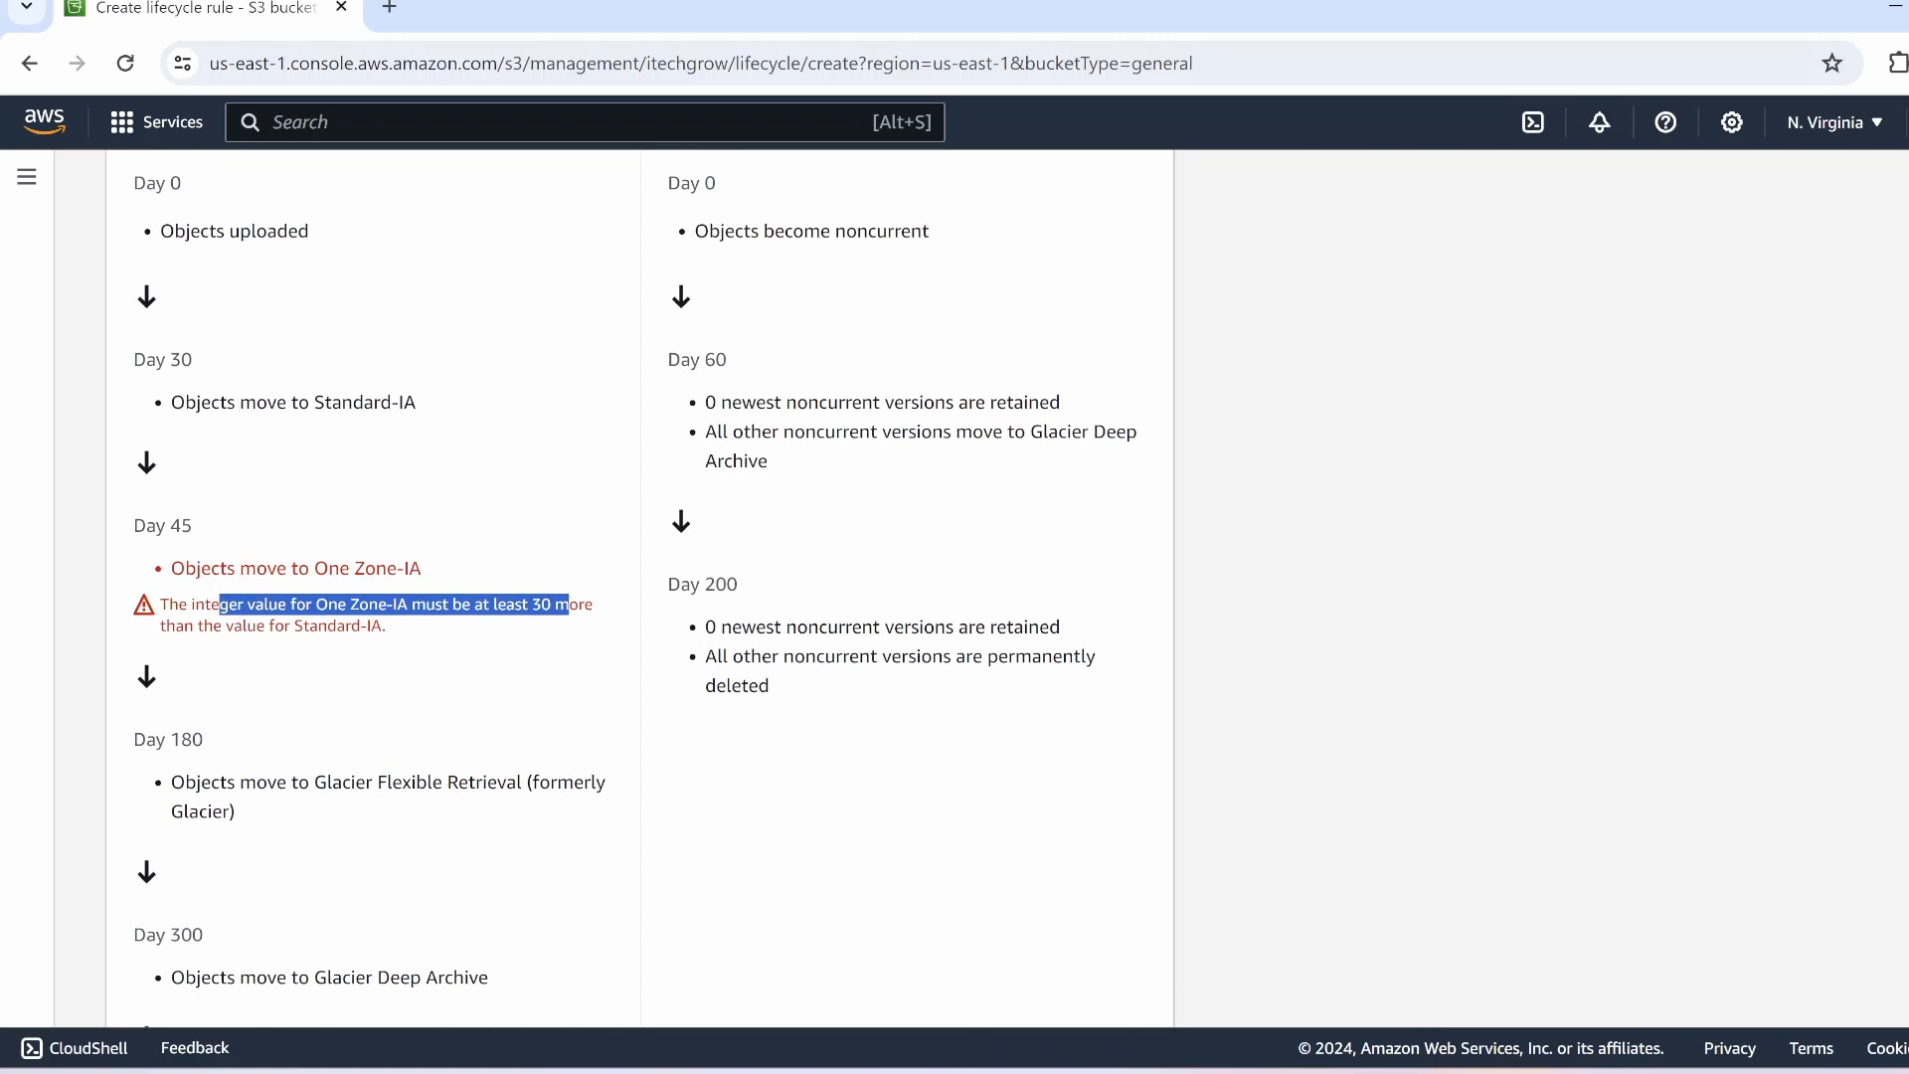
drag(157, 358, 339, 568)
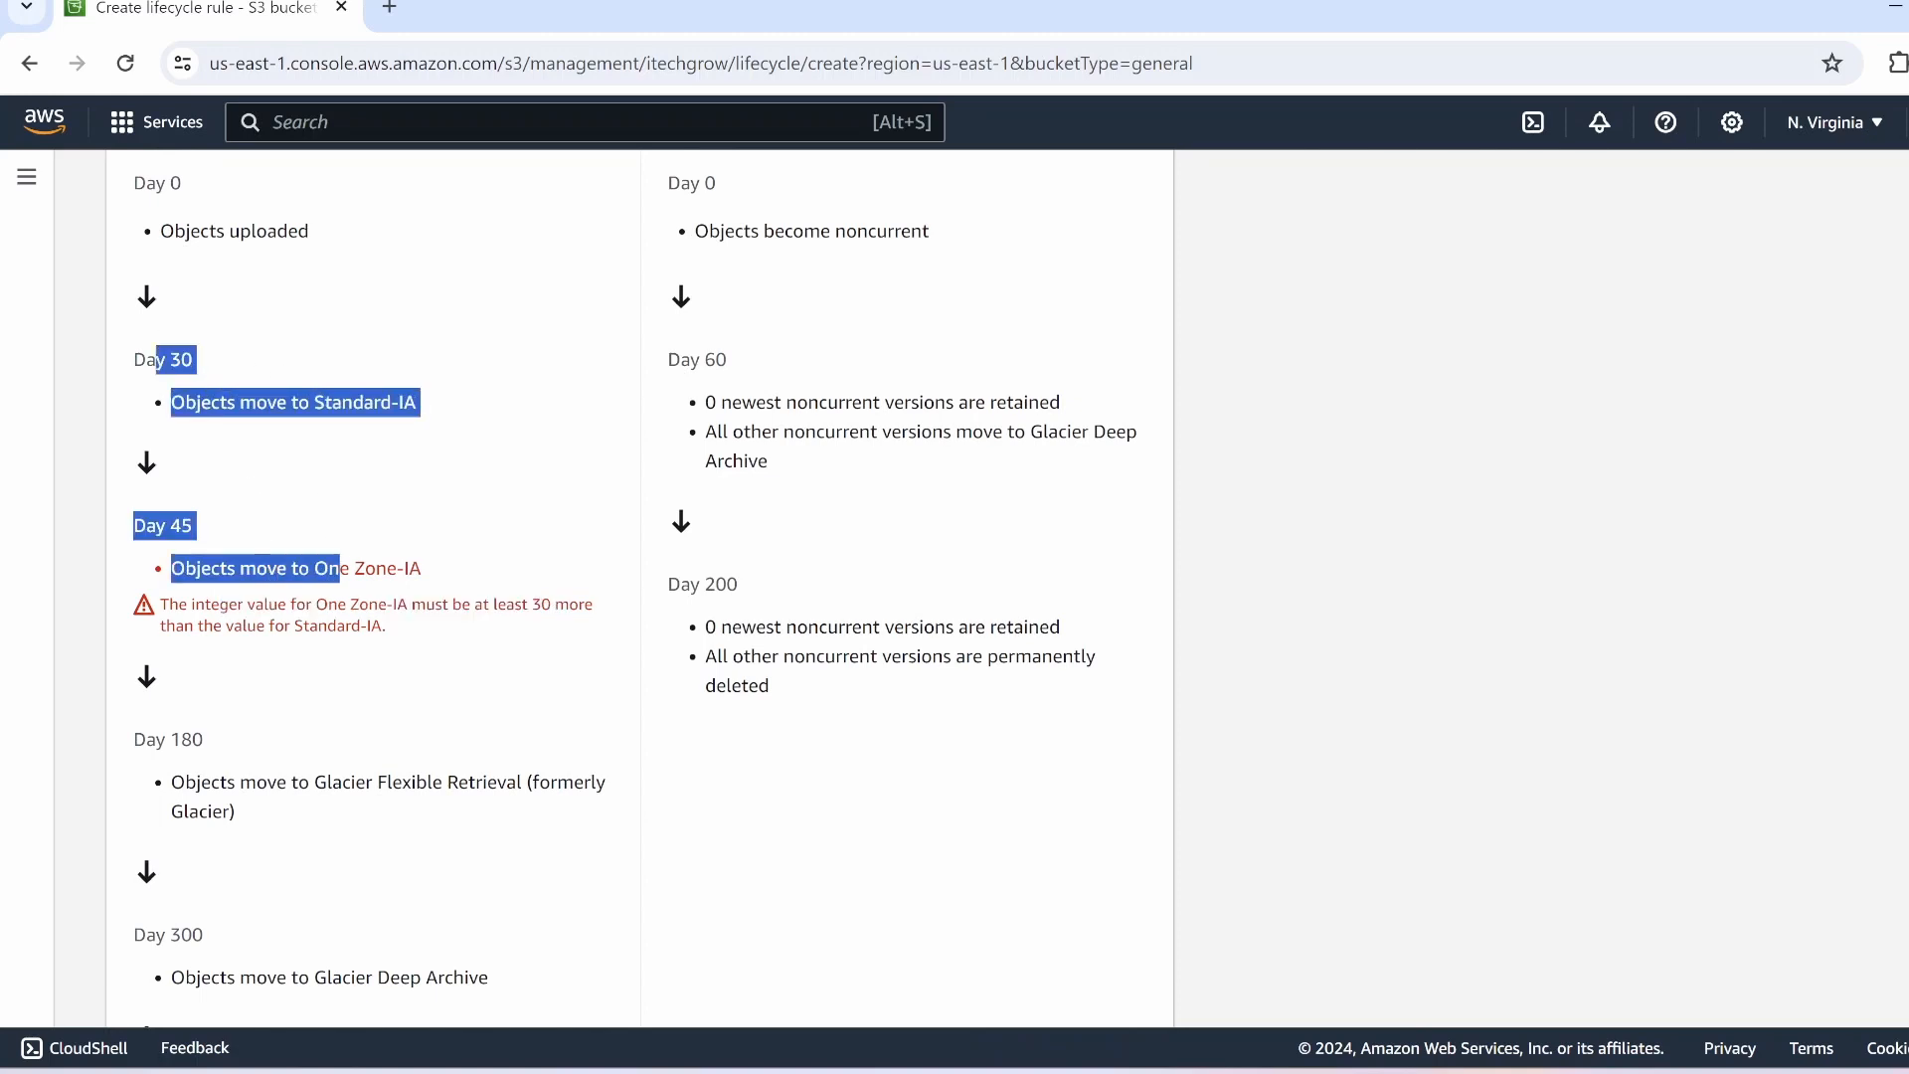
drag(157, 525, 491, 587)
Step: Set the One Zone-IA transition for current versions to 60 days after object creation
scroll(490, 587, up, 2)
scroll(488, 586, up, 20)
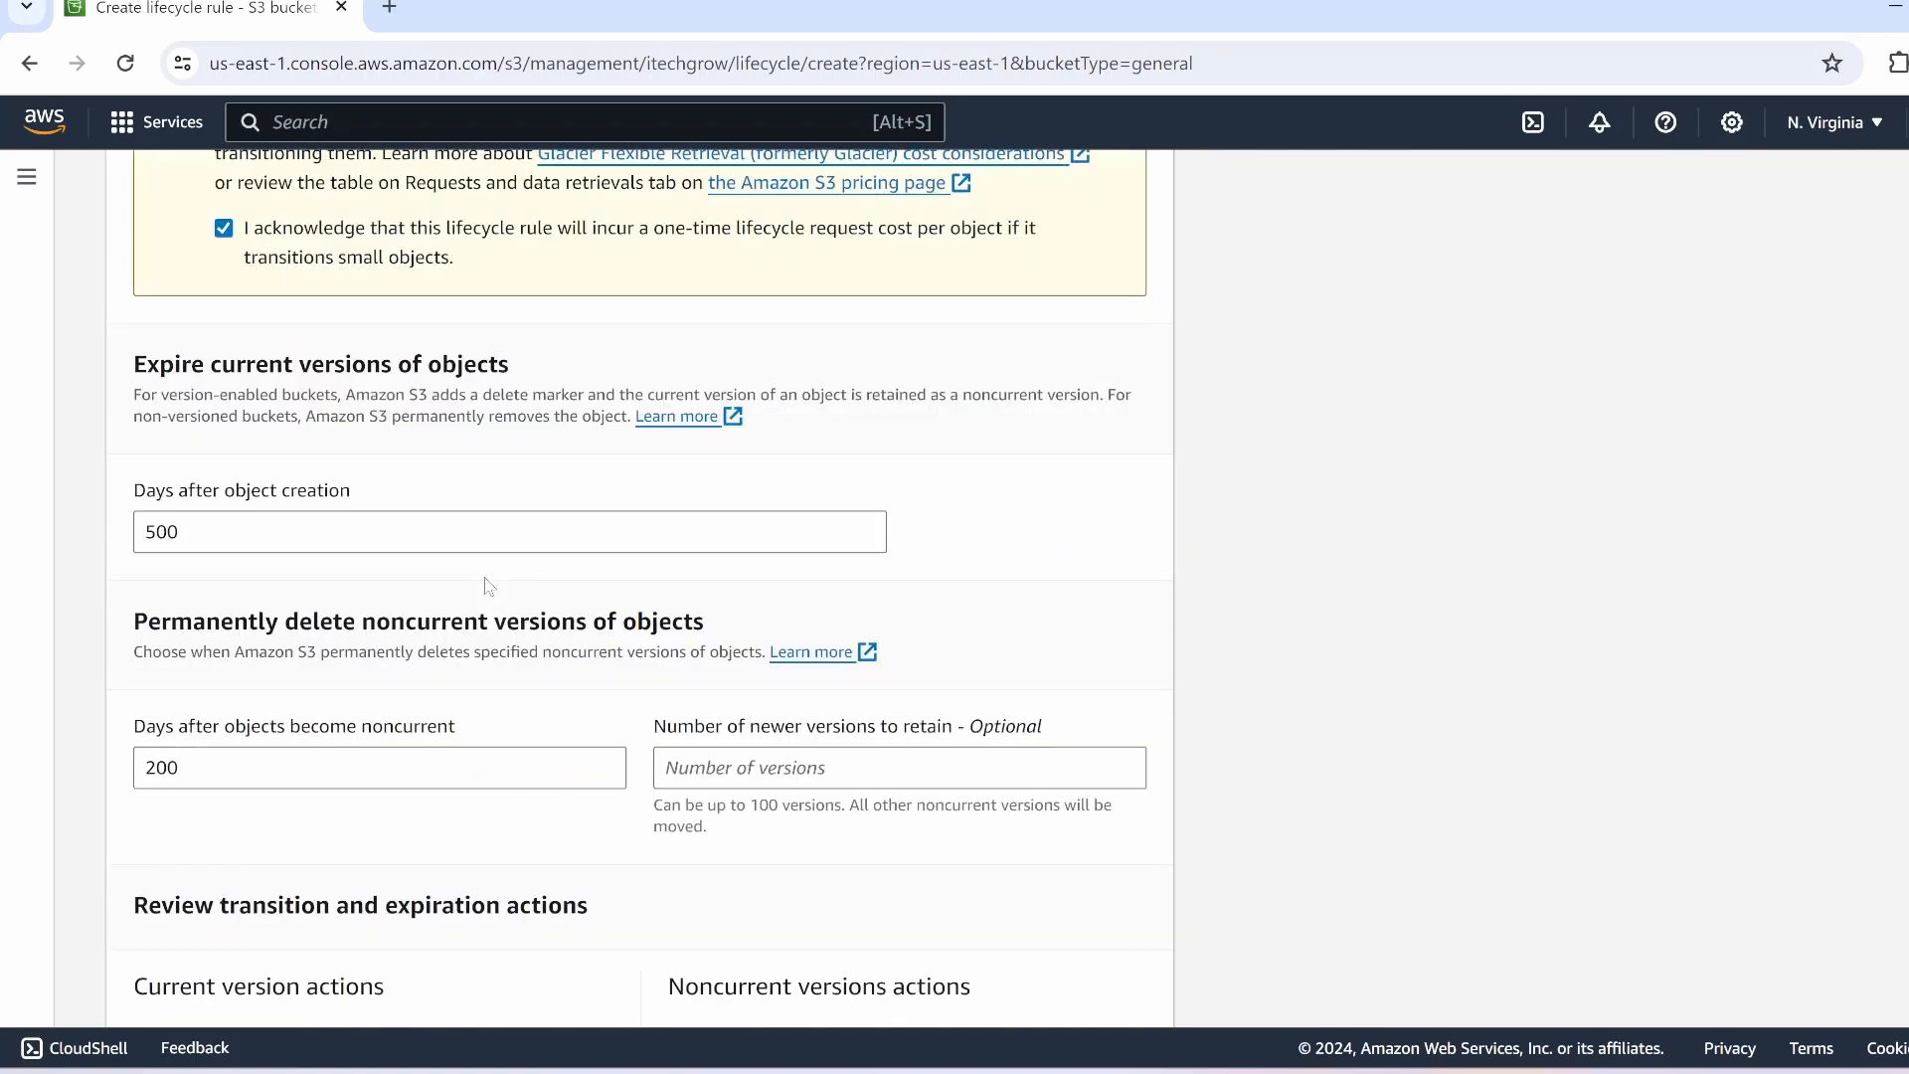
scroll(489, 585, up, 2)
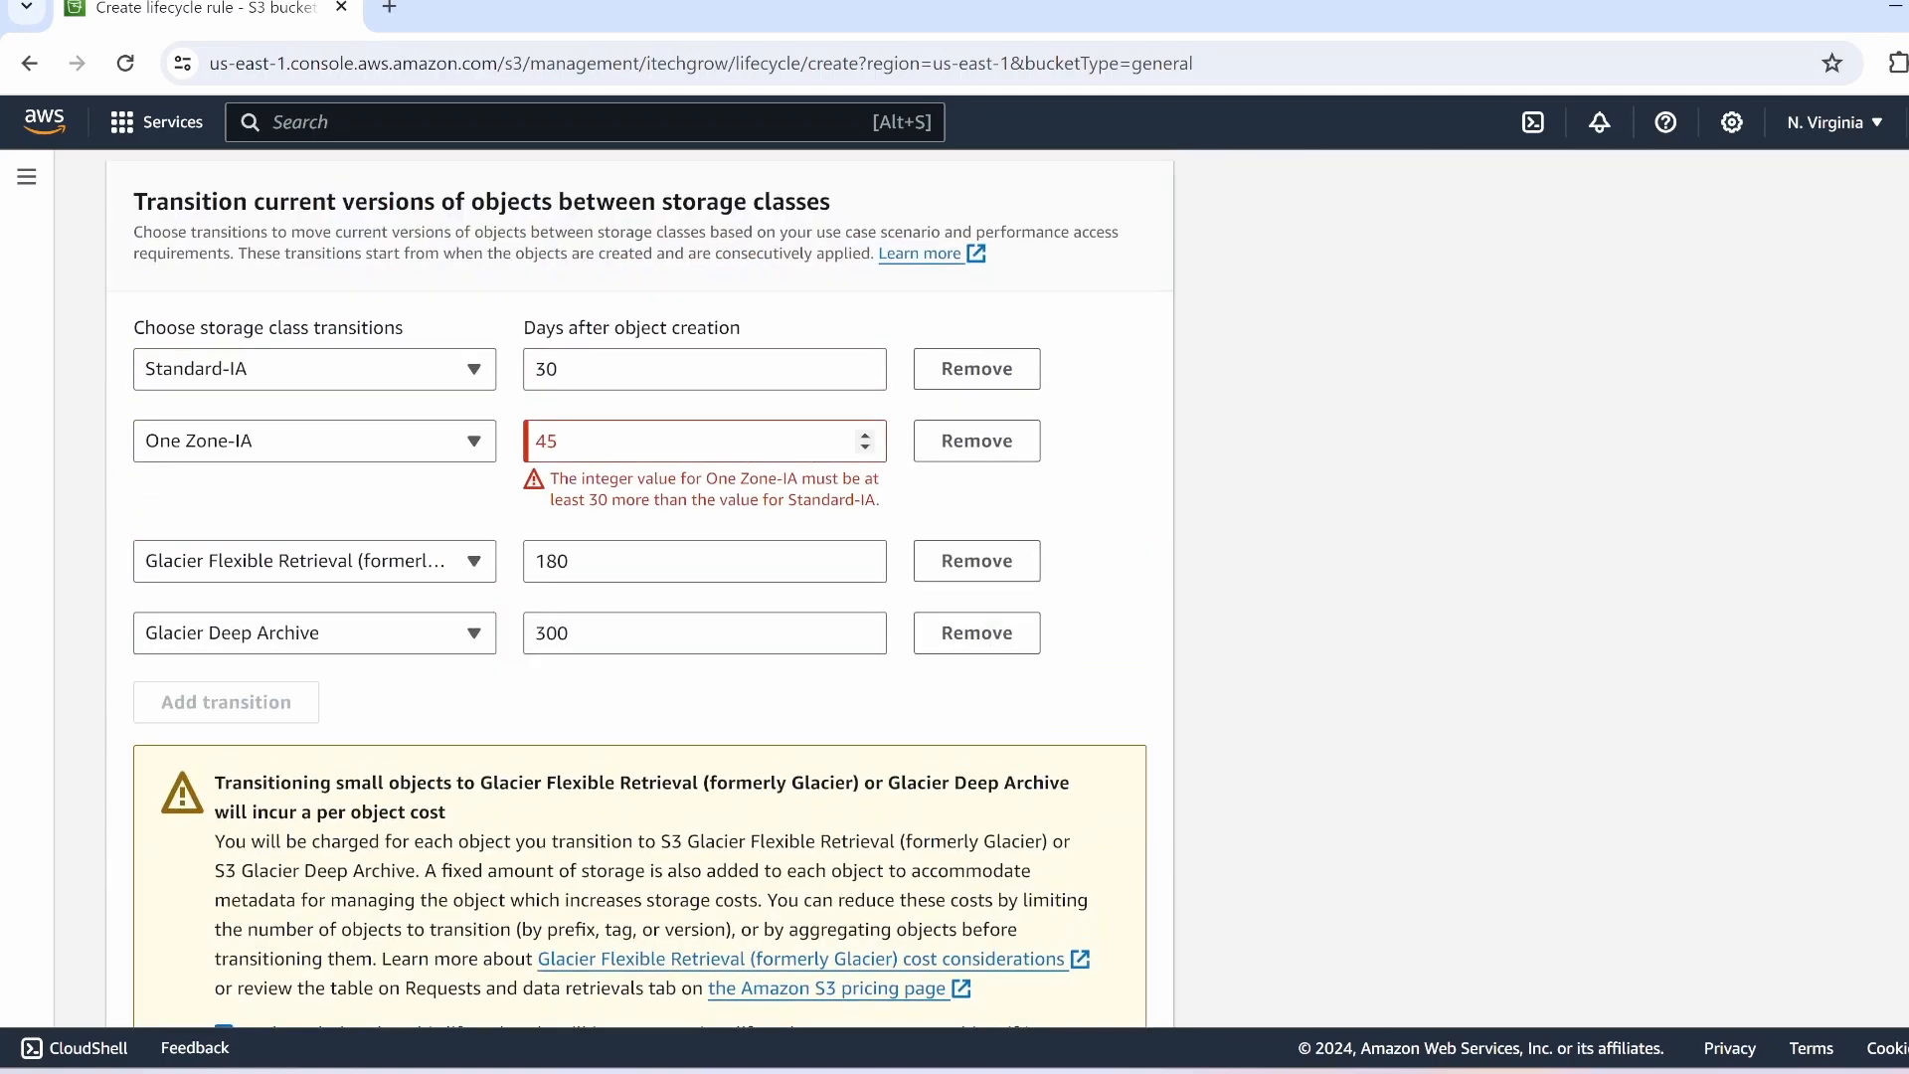
key(Tab)
text(60)
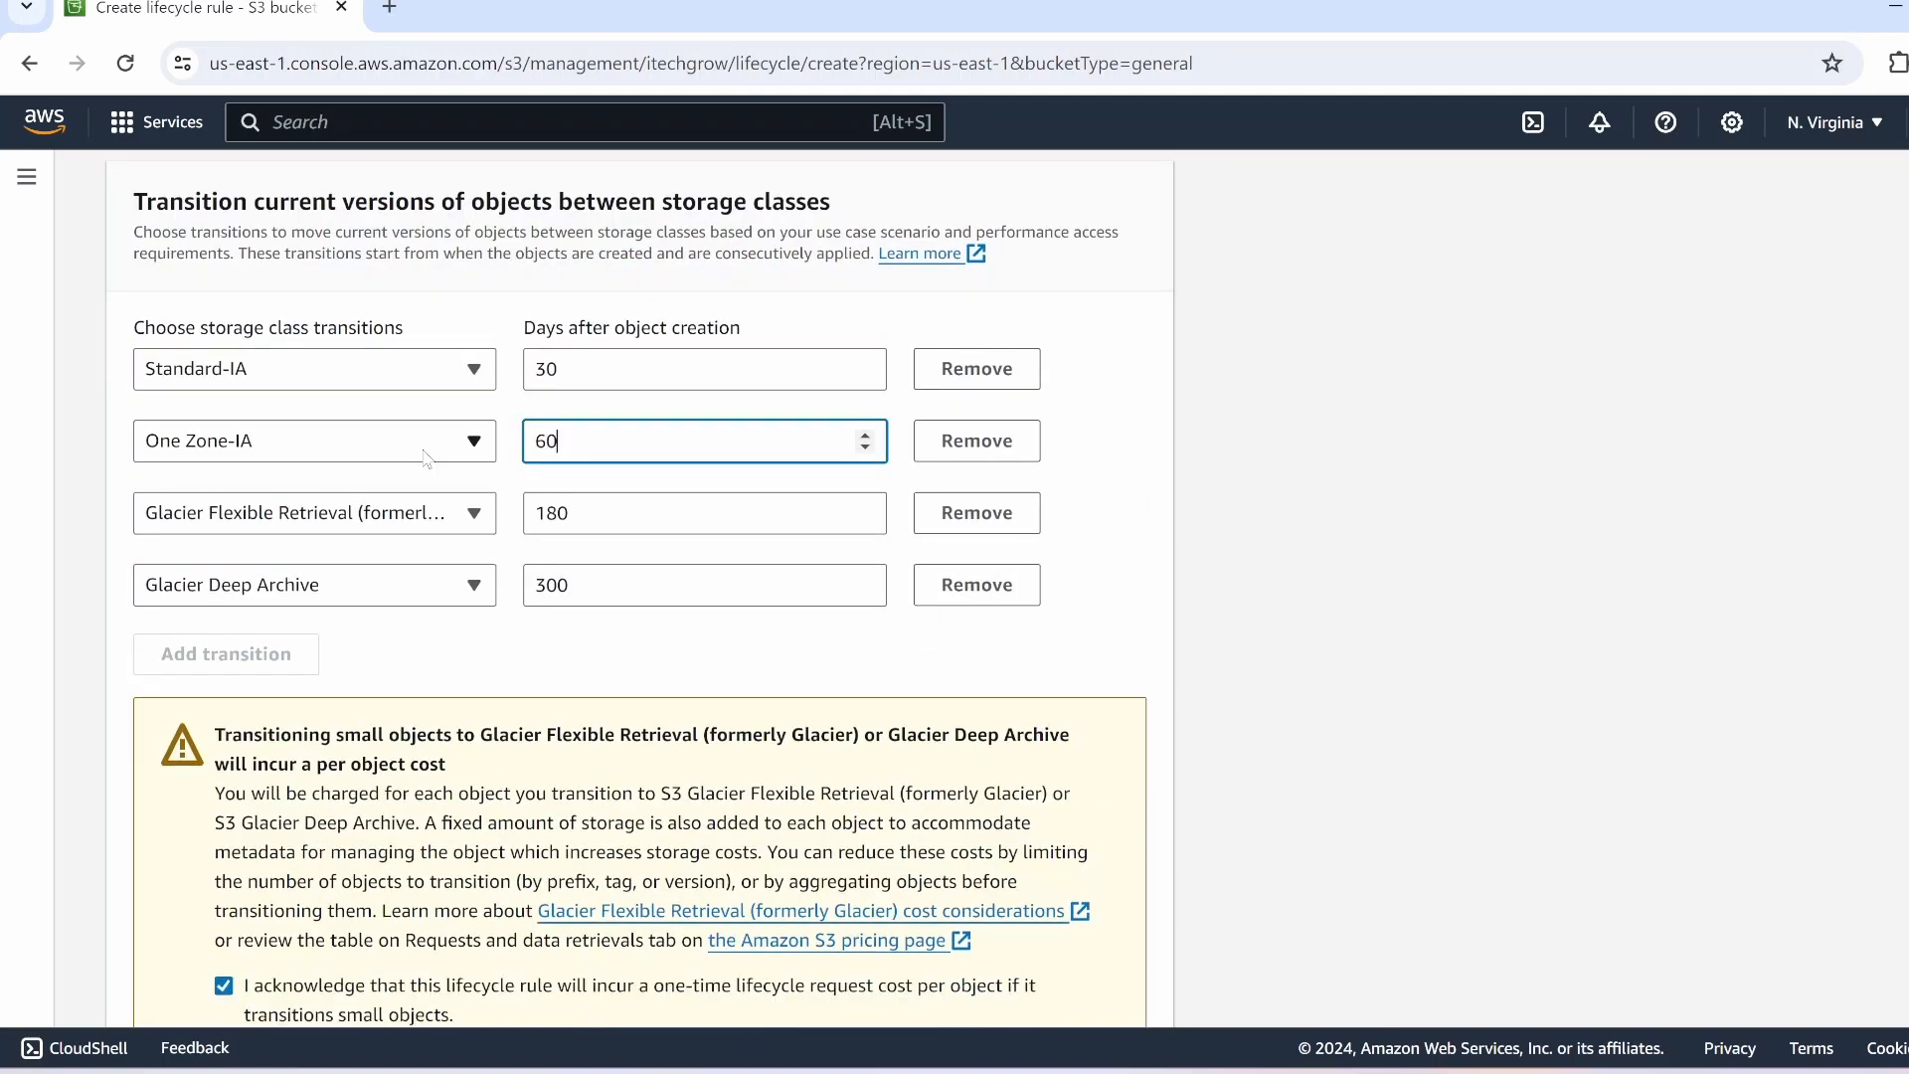
Step: Create the lifecycle rule with the corrected transition settings
scroll(1042, 780, down, 15)
scroll(1042, 781, down, 10)
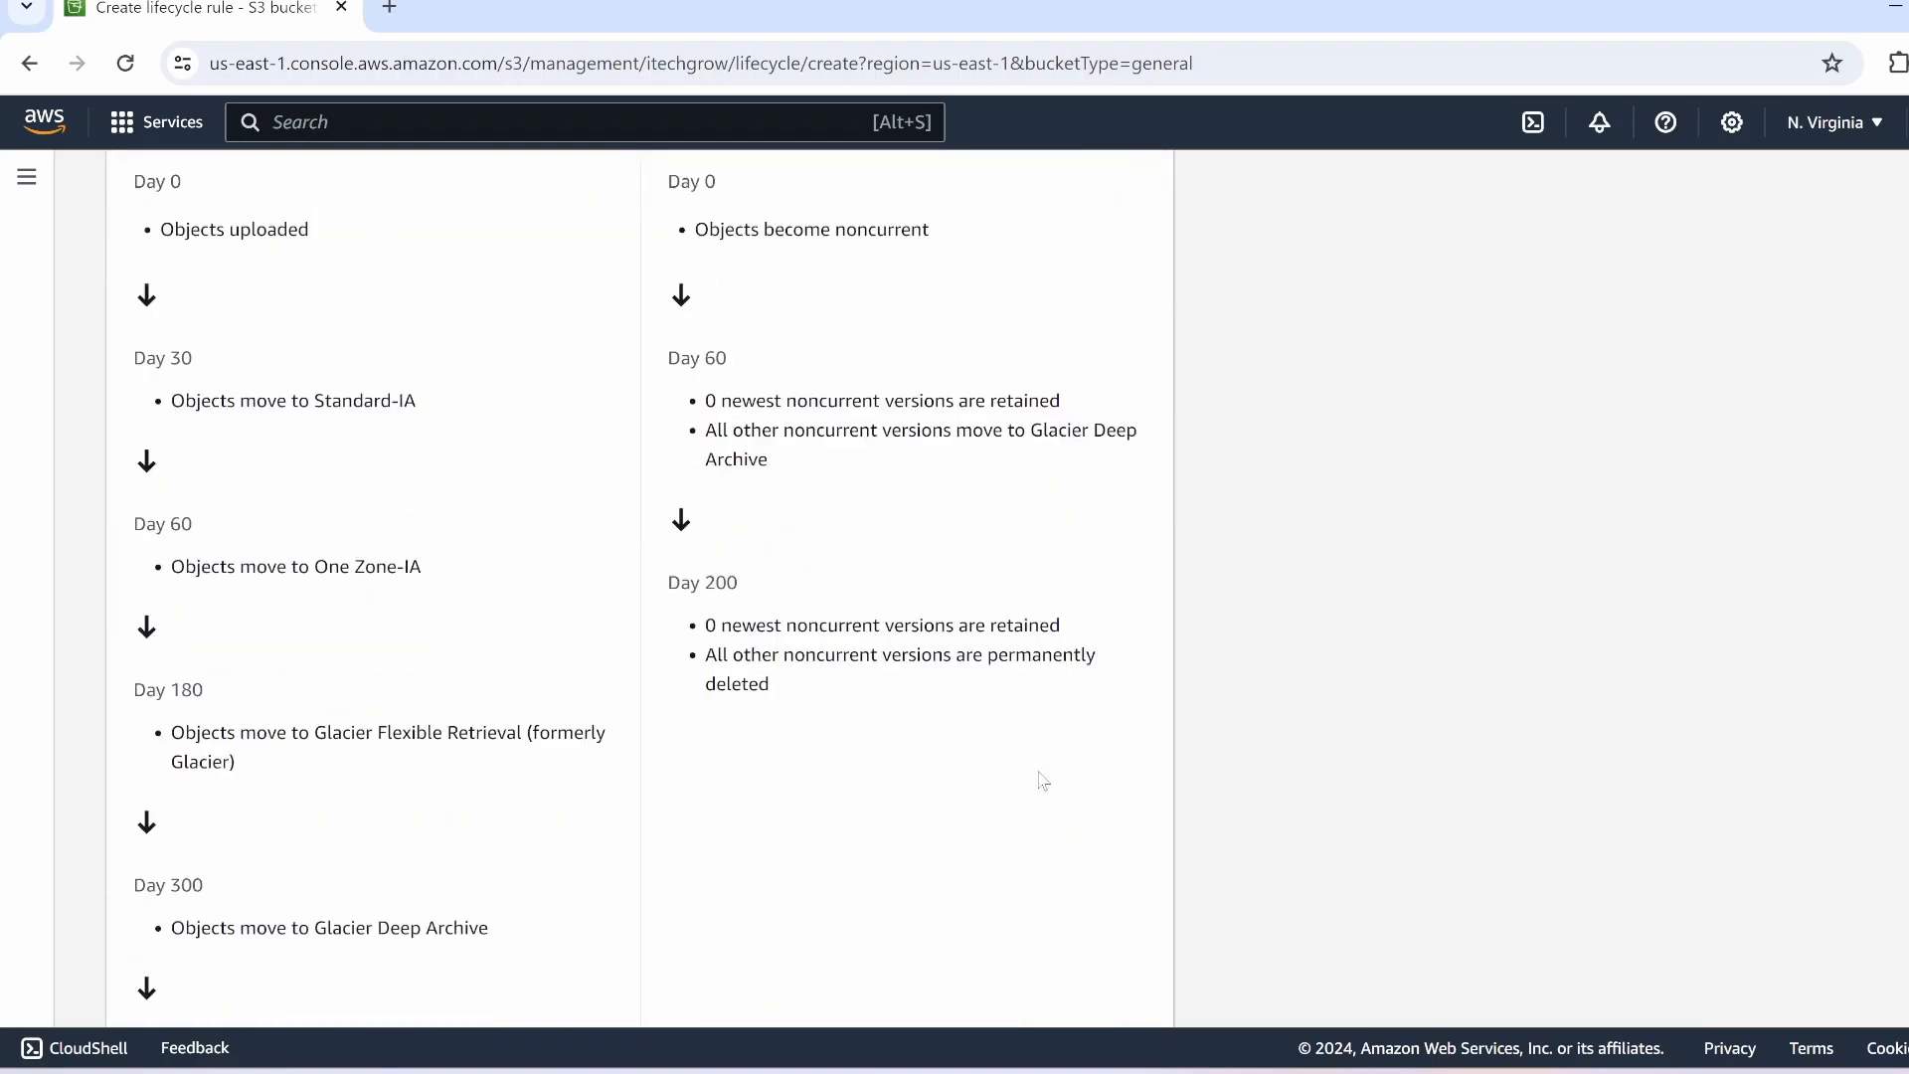
click(1086, 982)
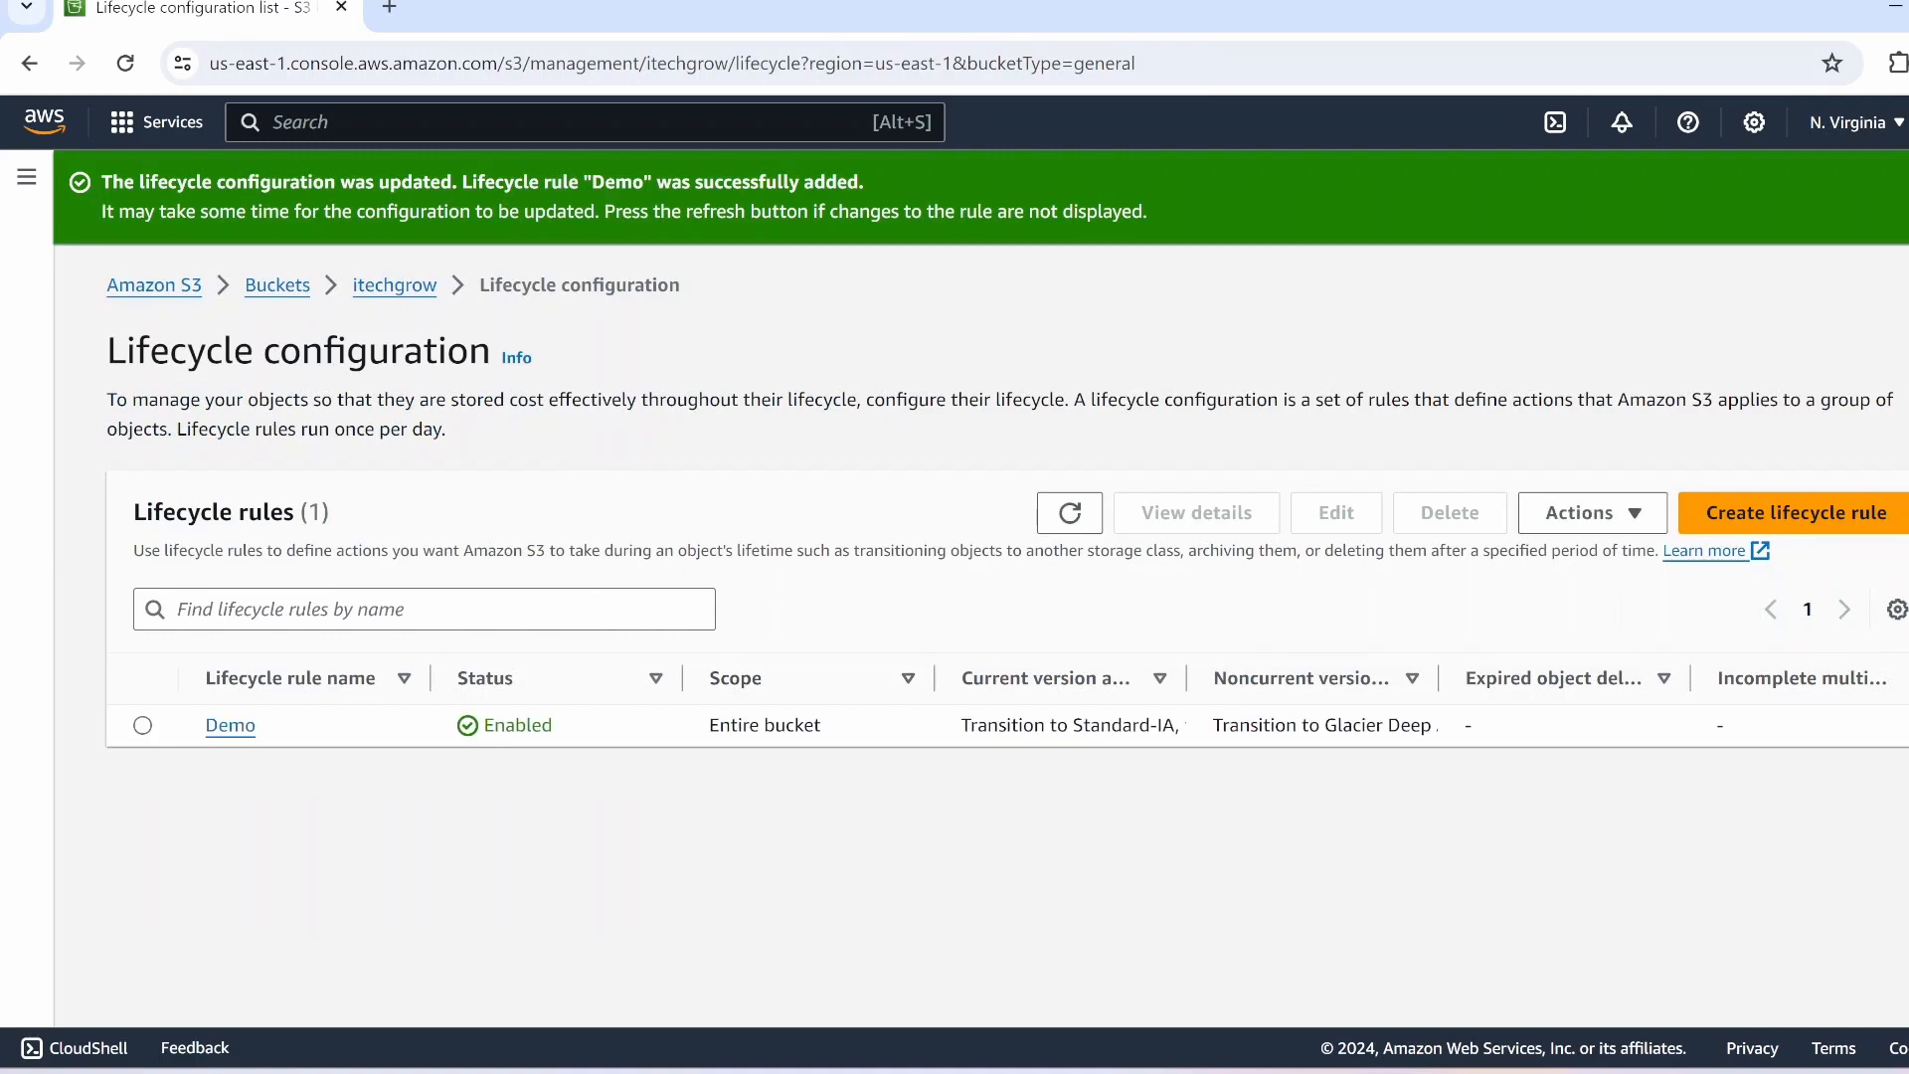
Step: Open the Demo lifecycle rule and examine its current version actions, from object upload through each storage class transition to expiration
click(230, 726)
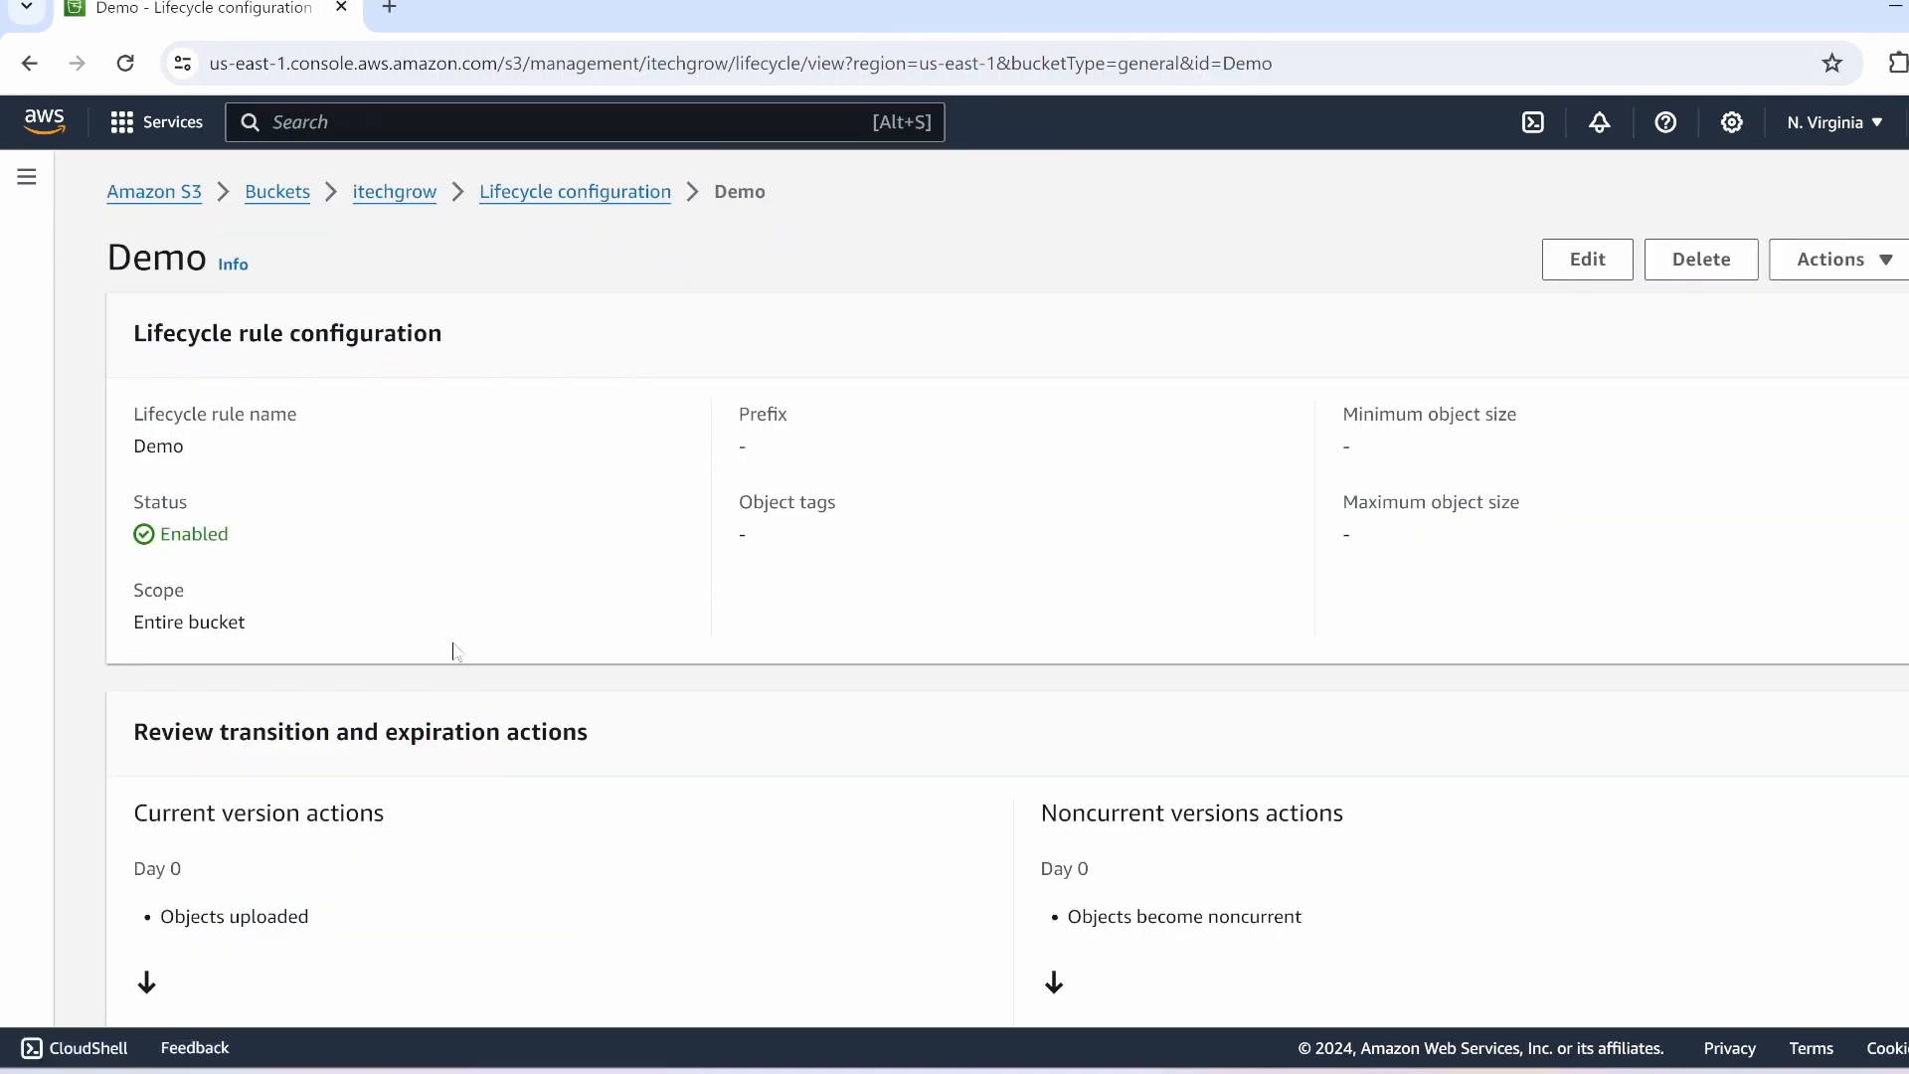
scroll(661, 616, down, 5)
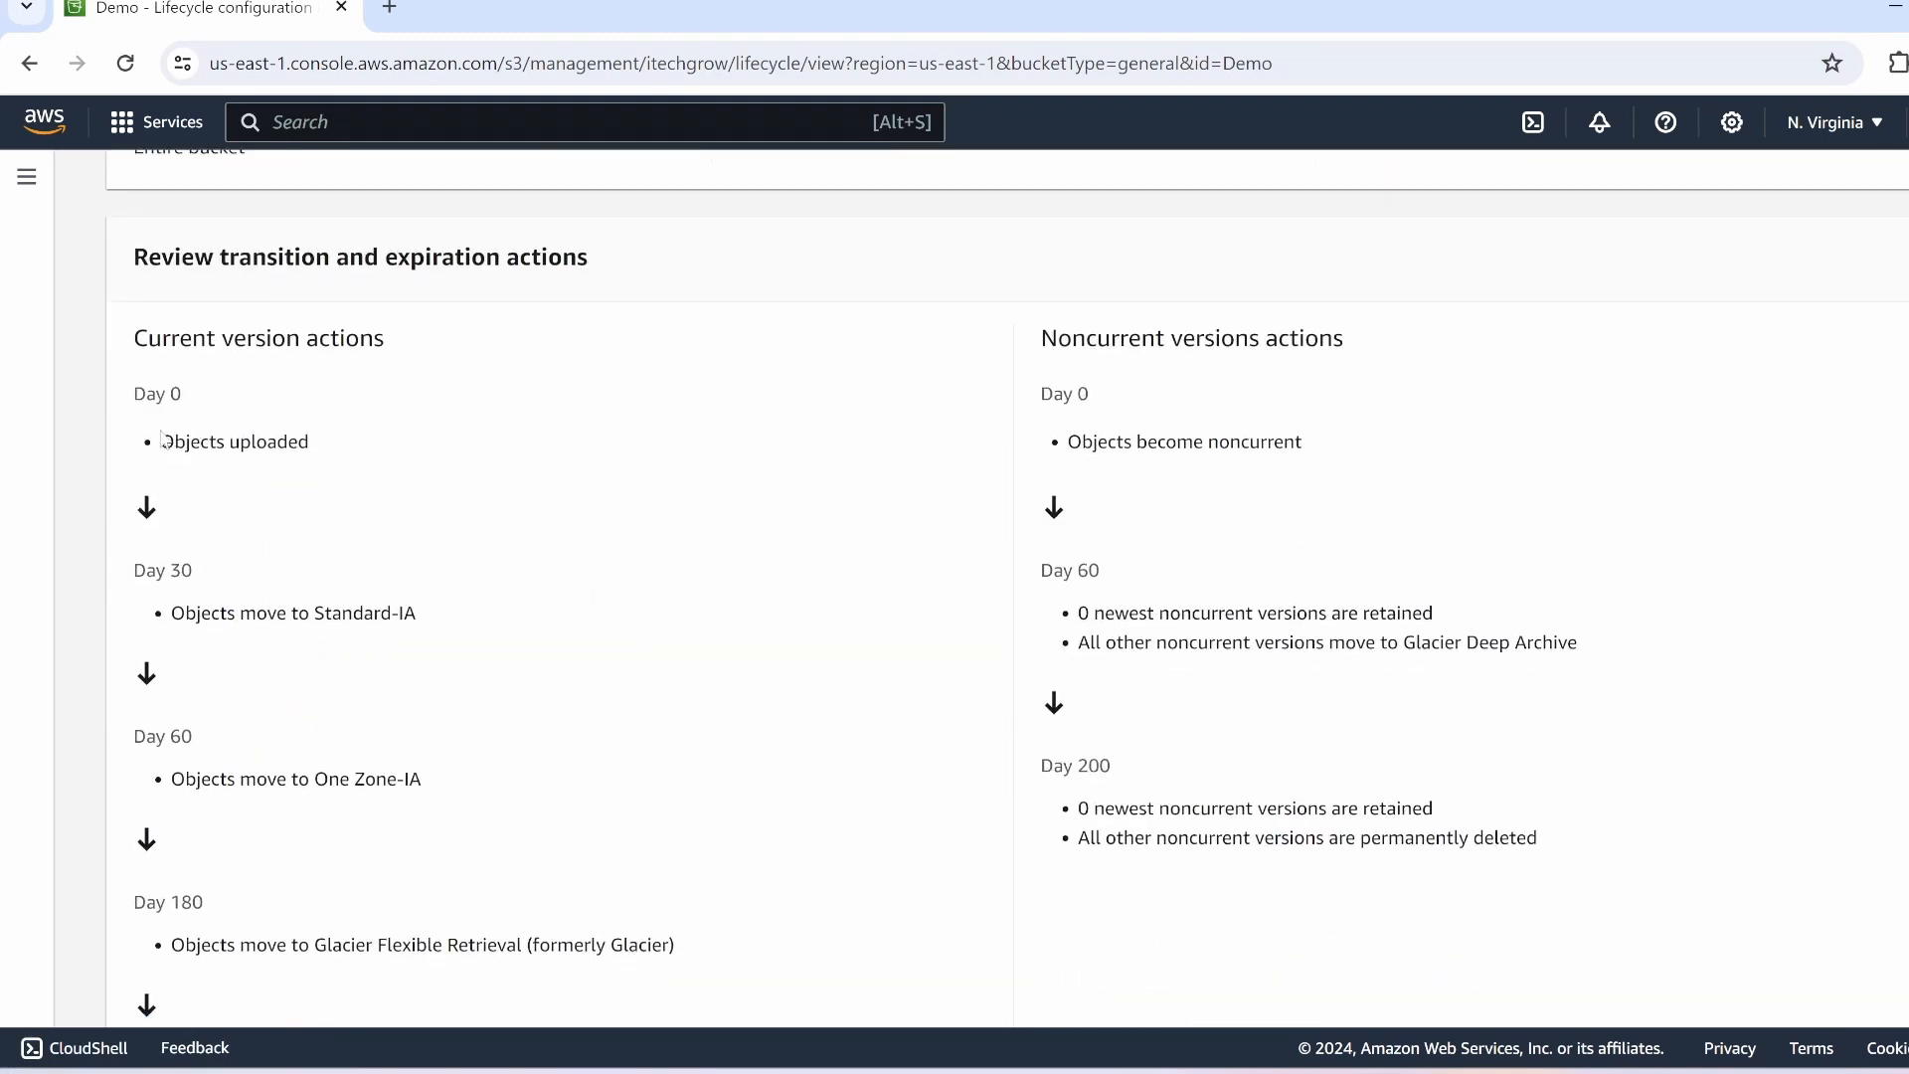
drag(160, 440, 398, 449)
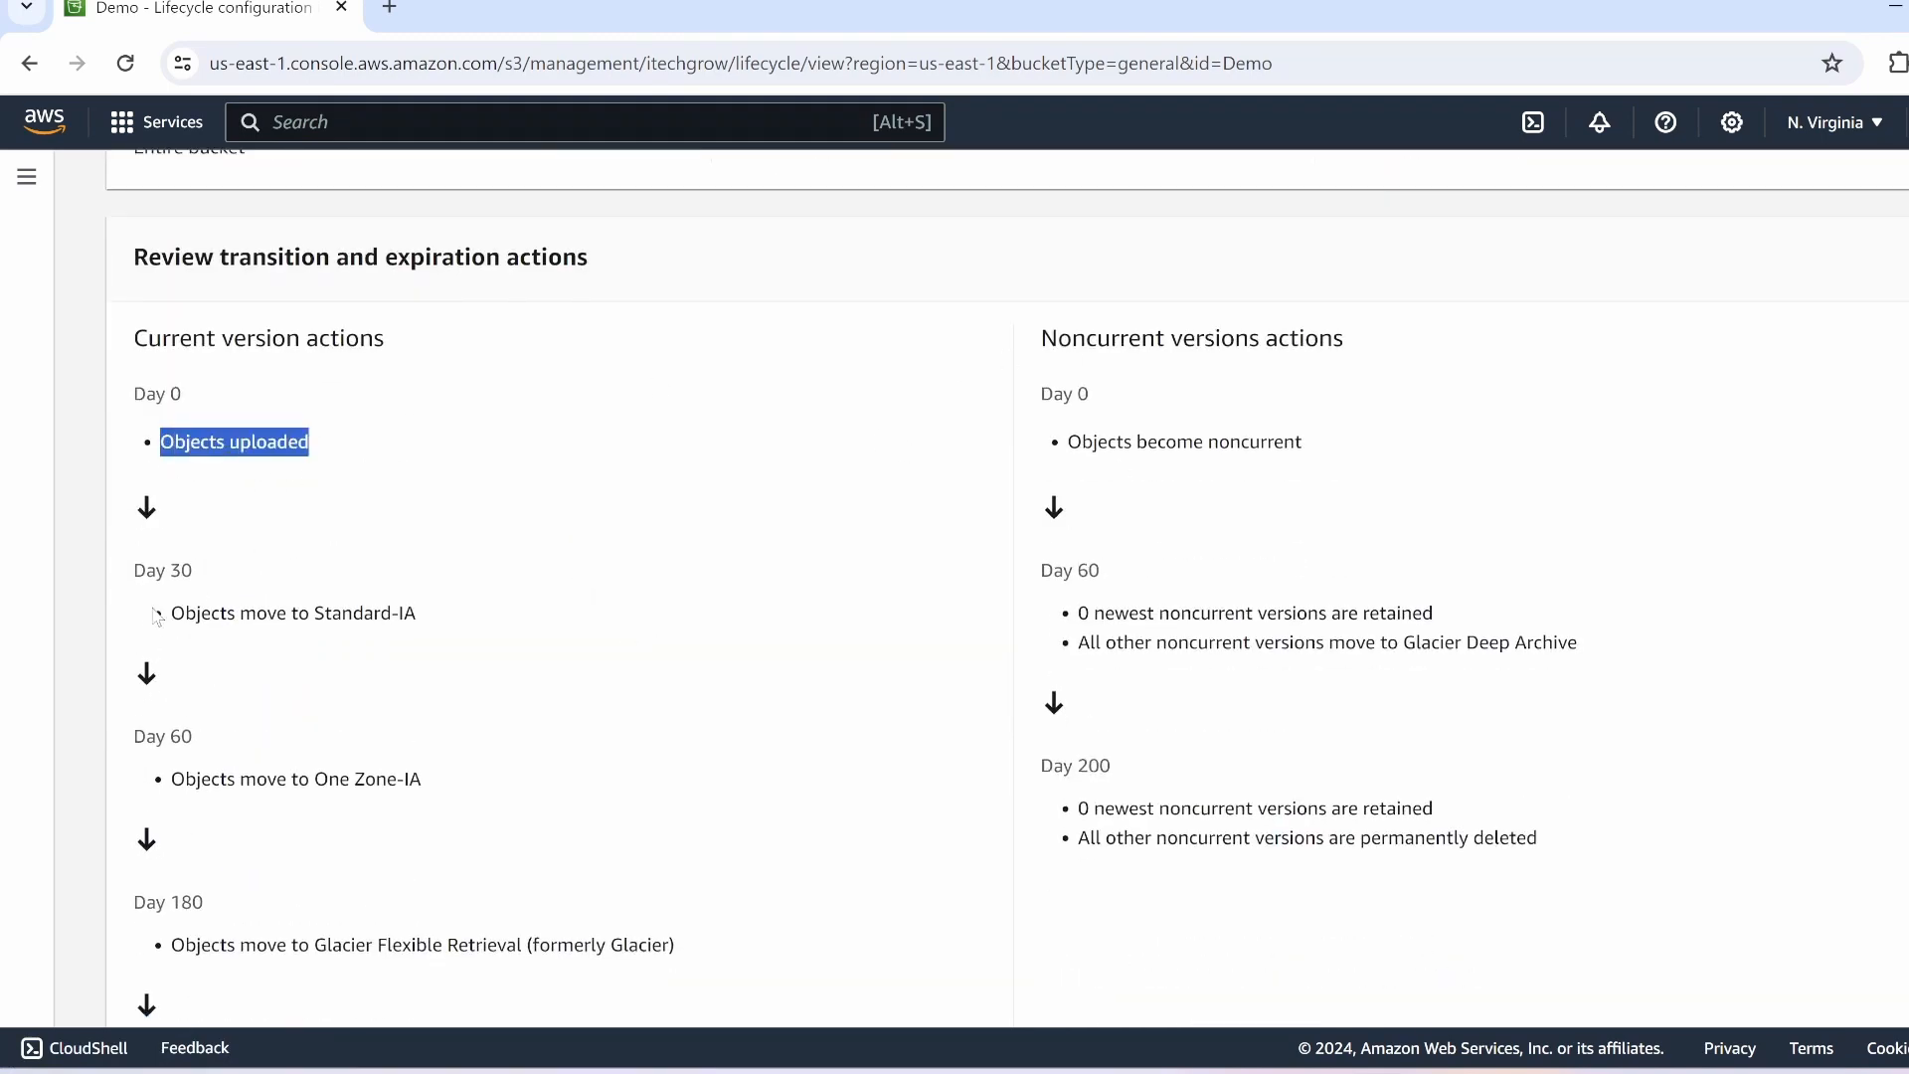
drag(167, 613, 443, 626)
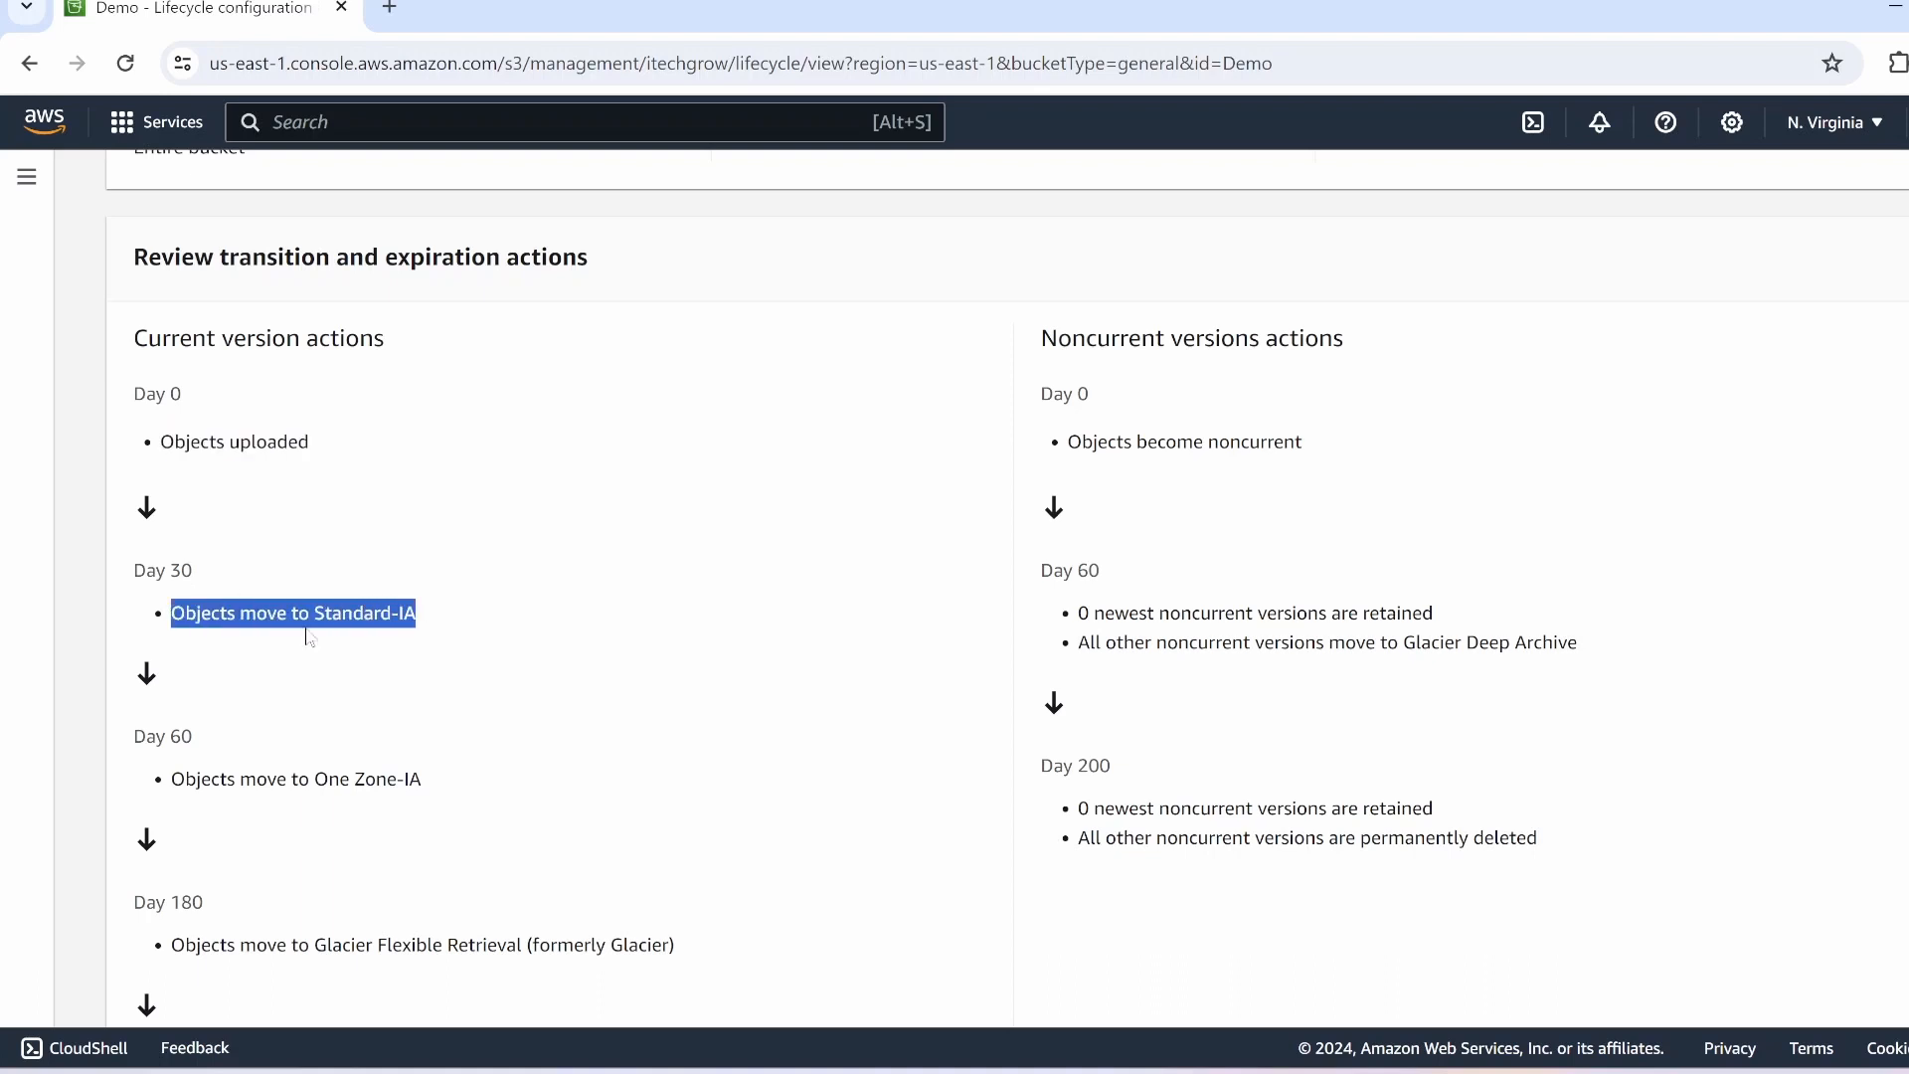
scroll(308, 637, down, 2)
drag(169, 597, 443, 600)
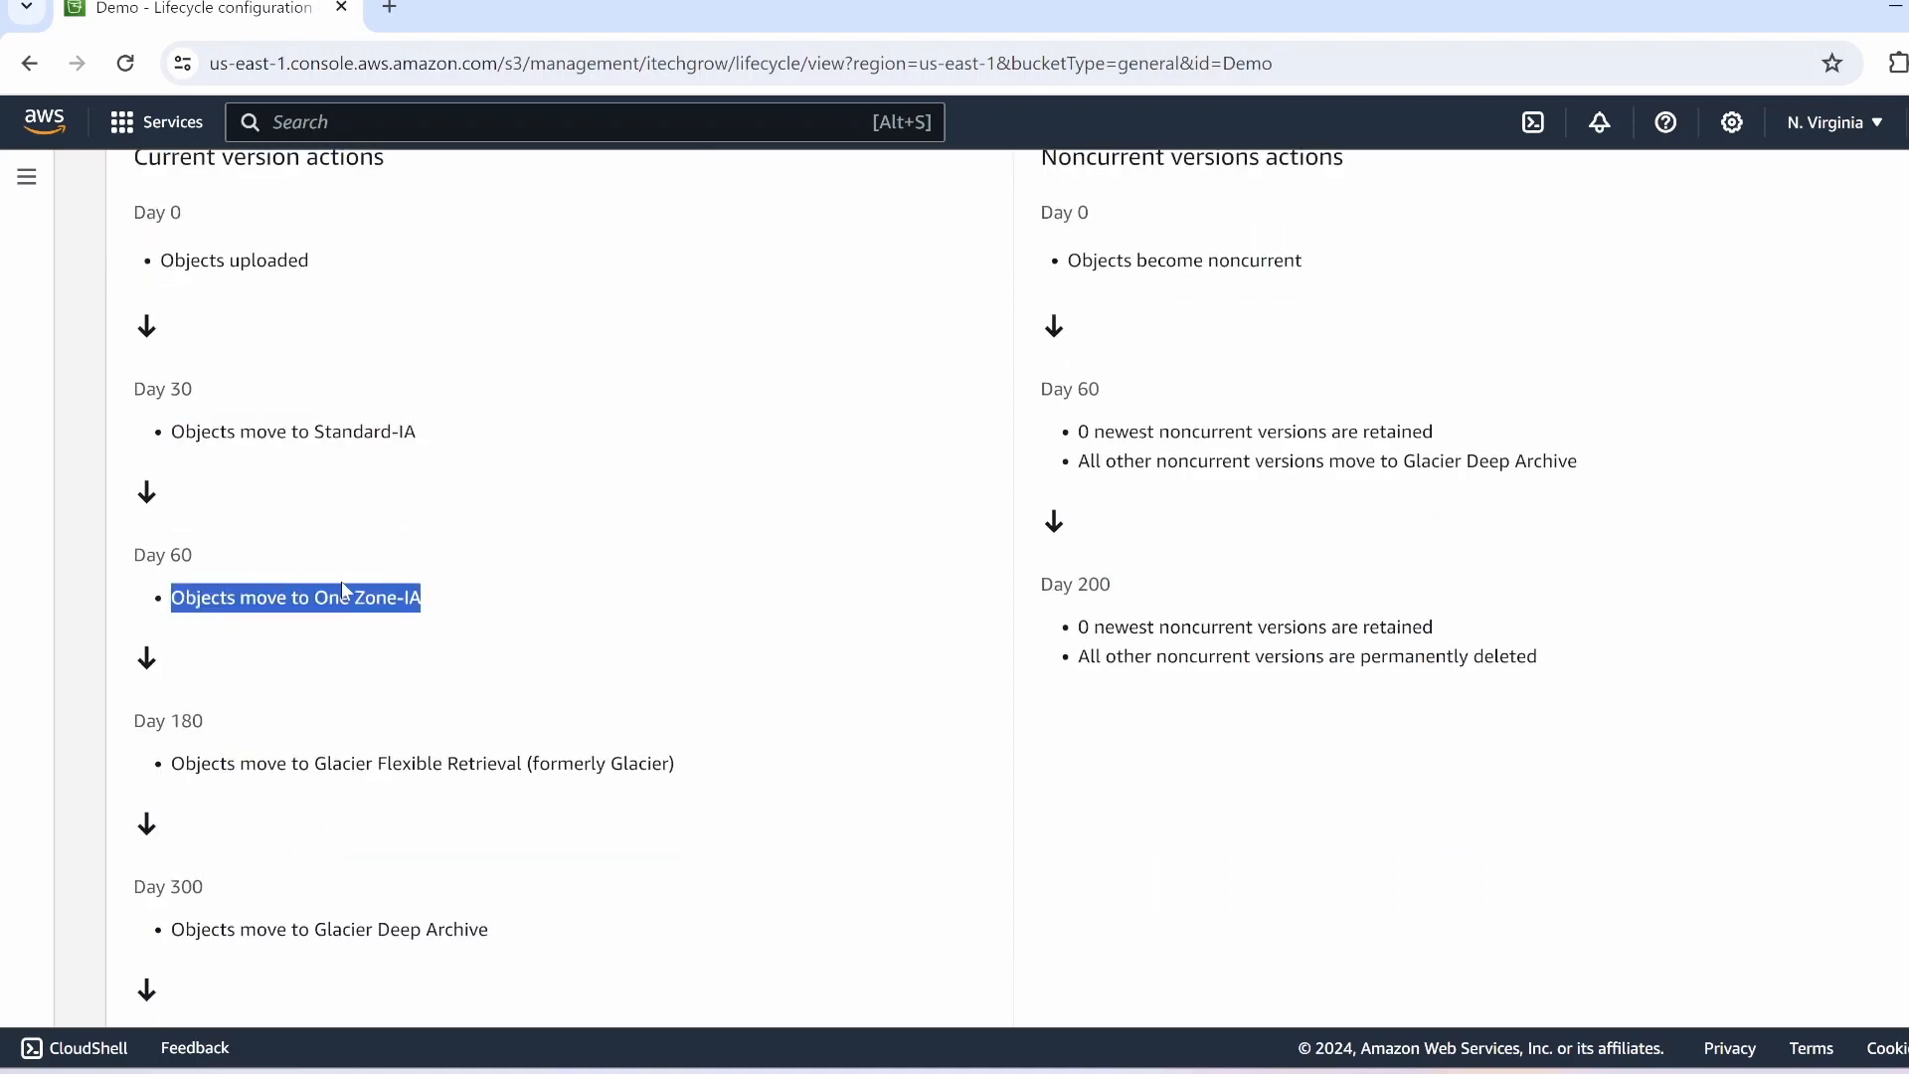
drag(170, 763, 694, 765)
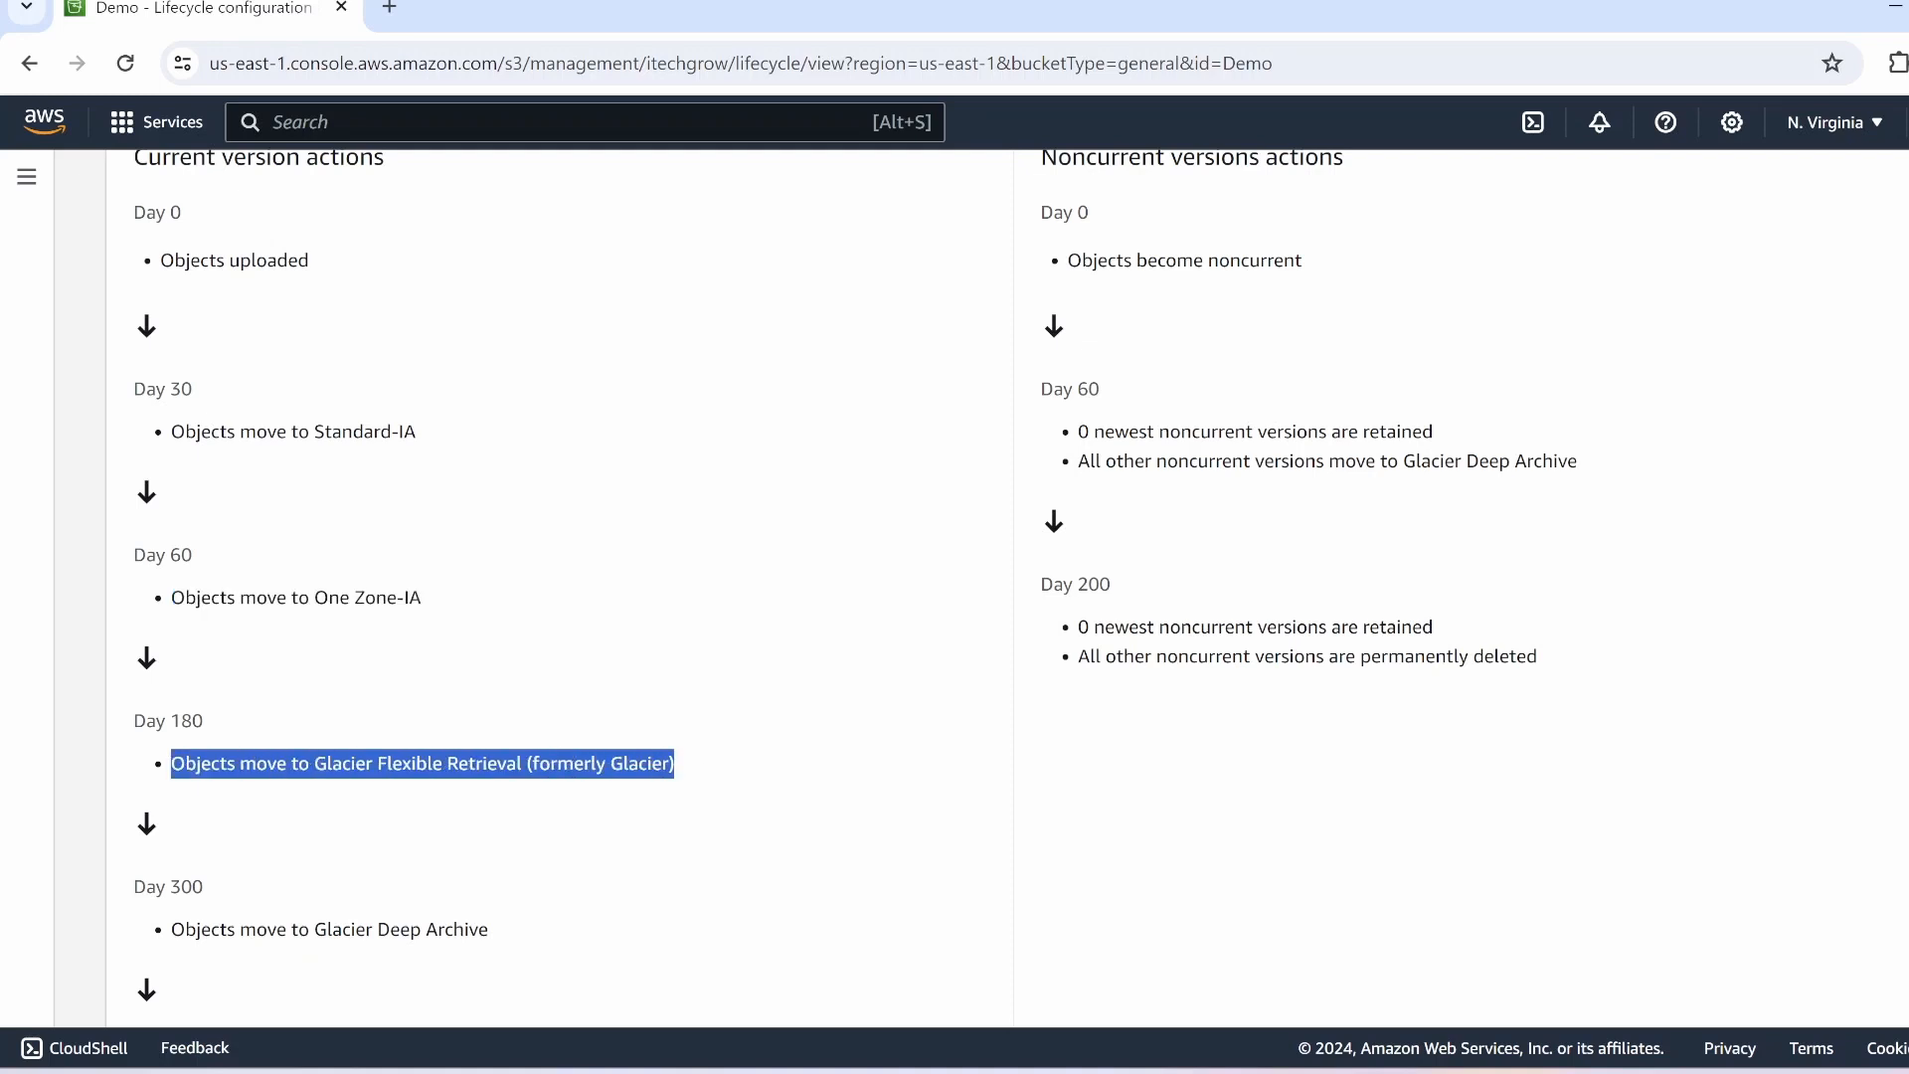
scroll(524, 797, down, 2)
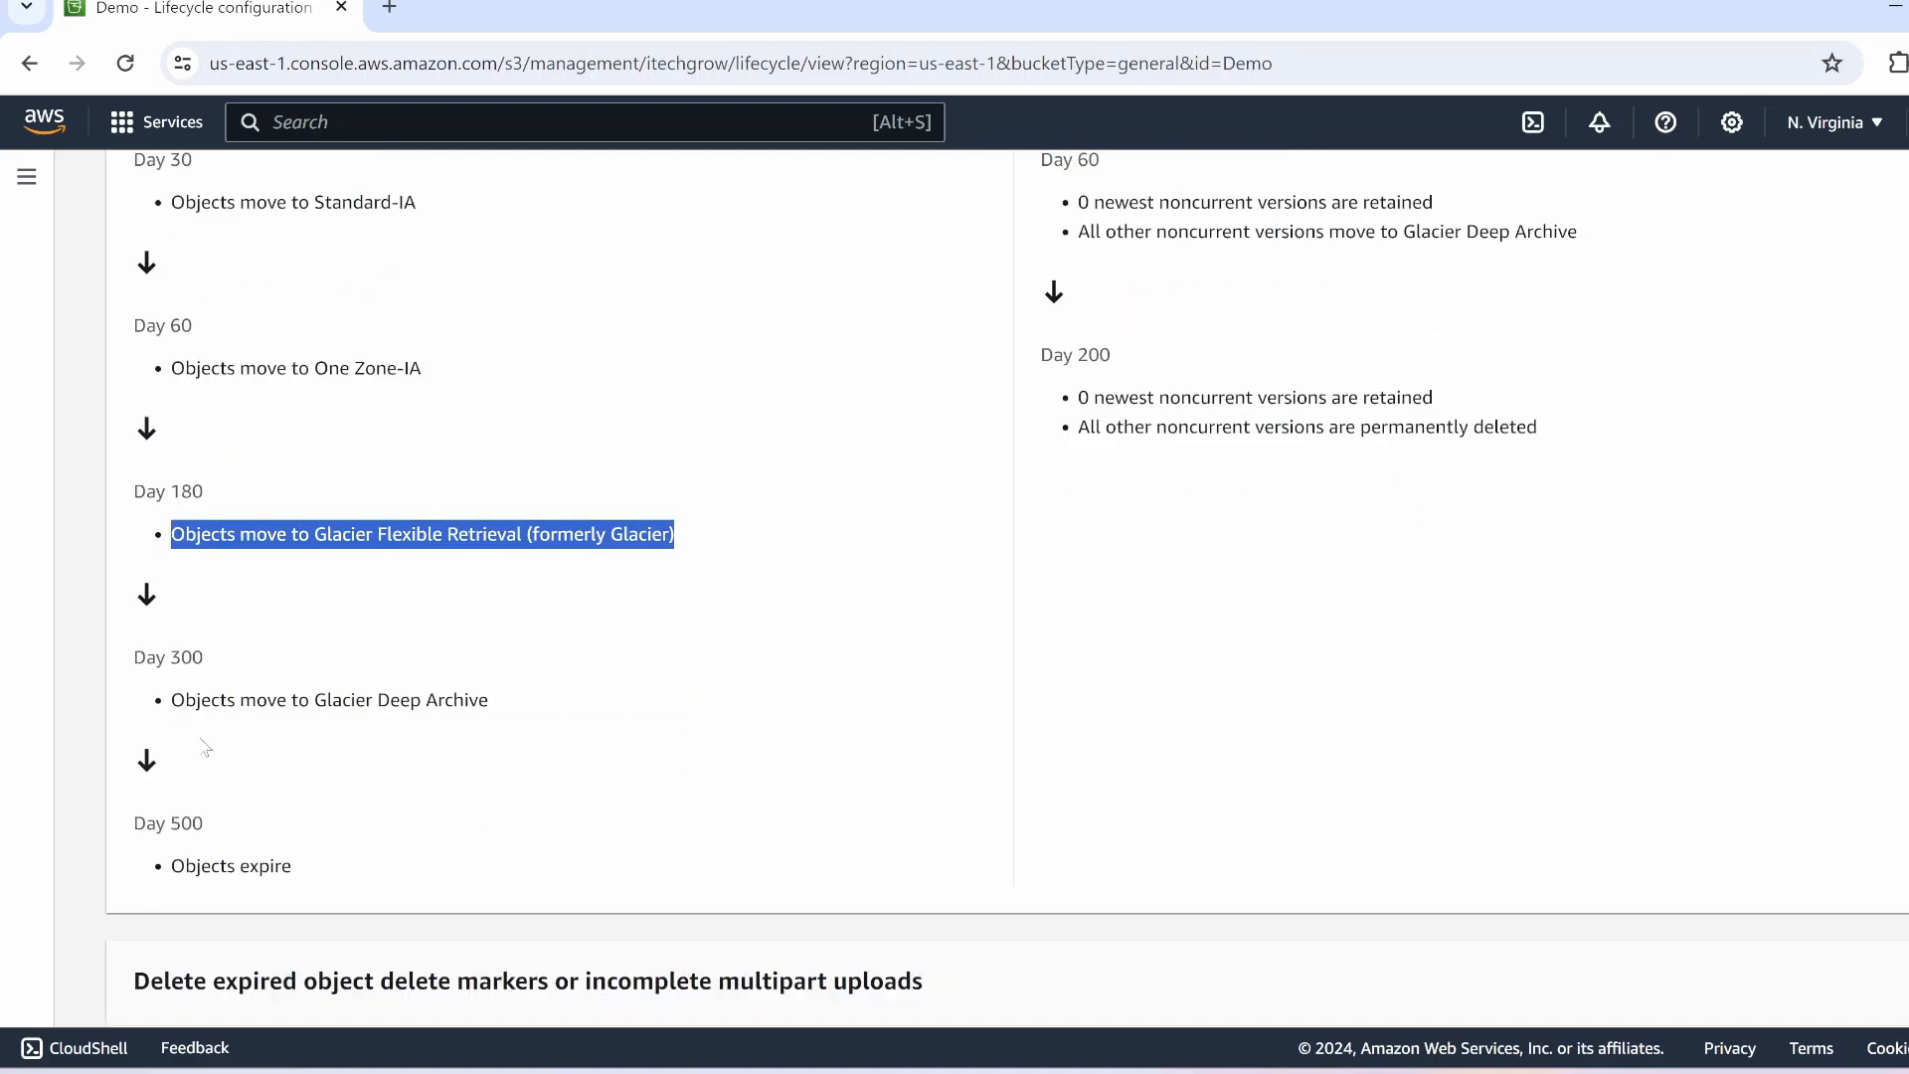
click(169, 702)
drag(169, 702, 535, 696)
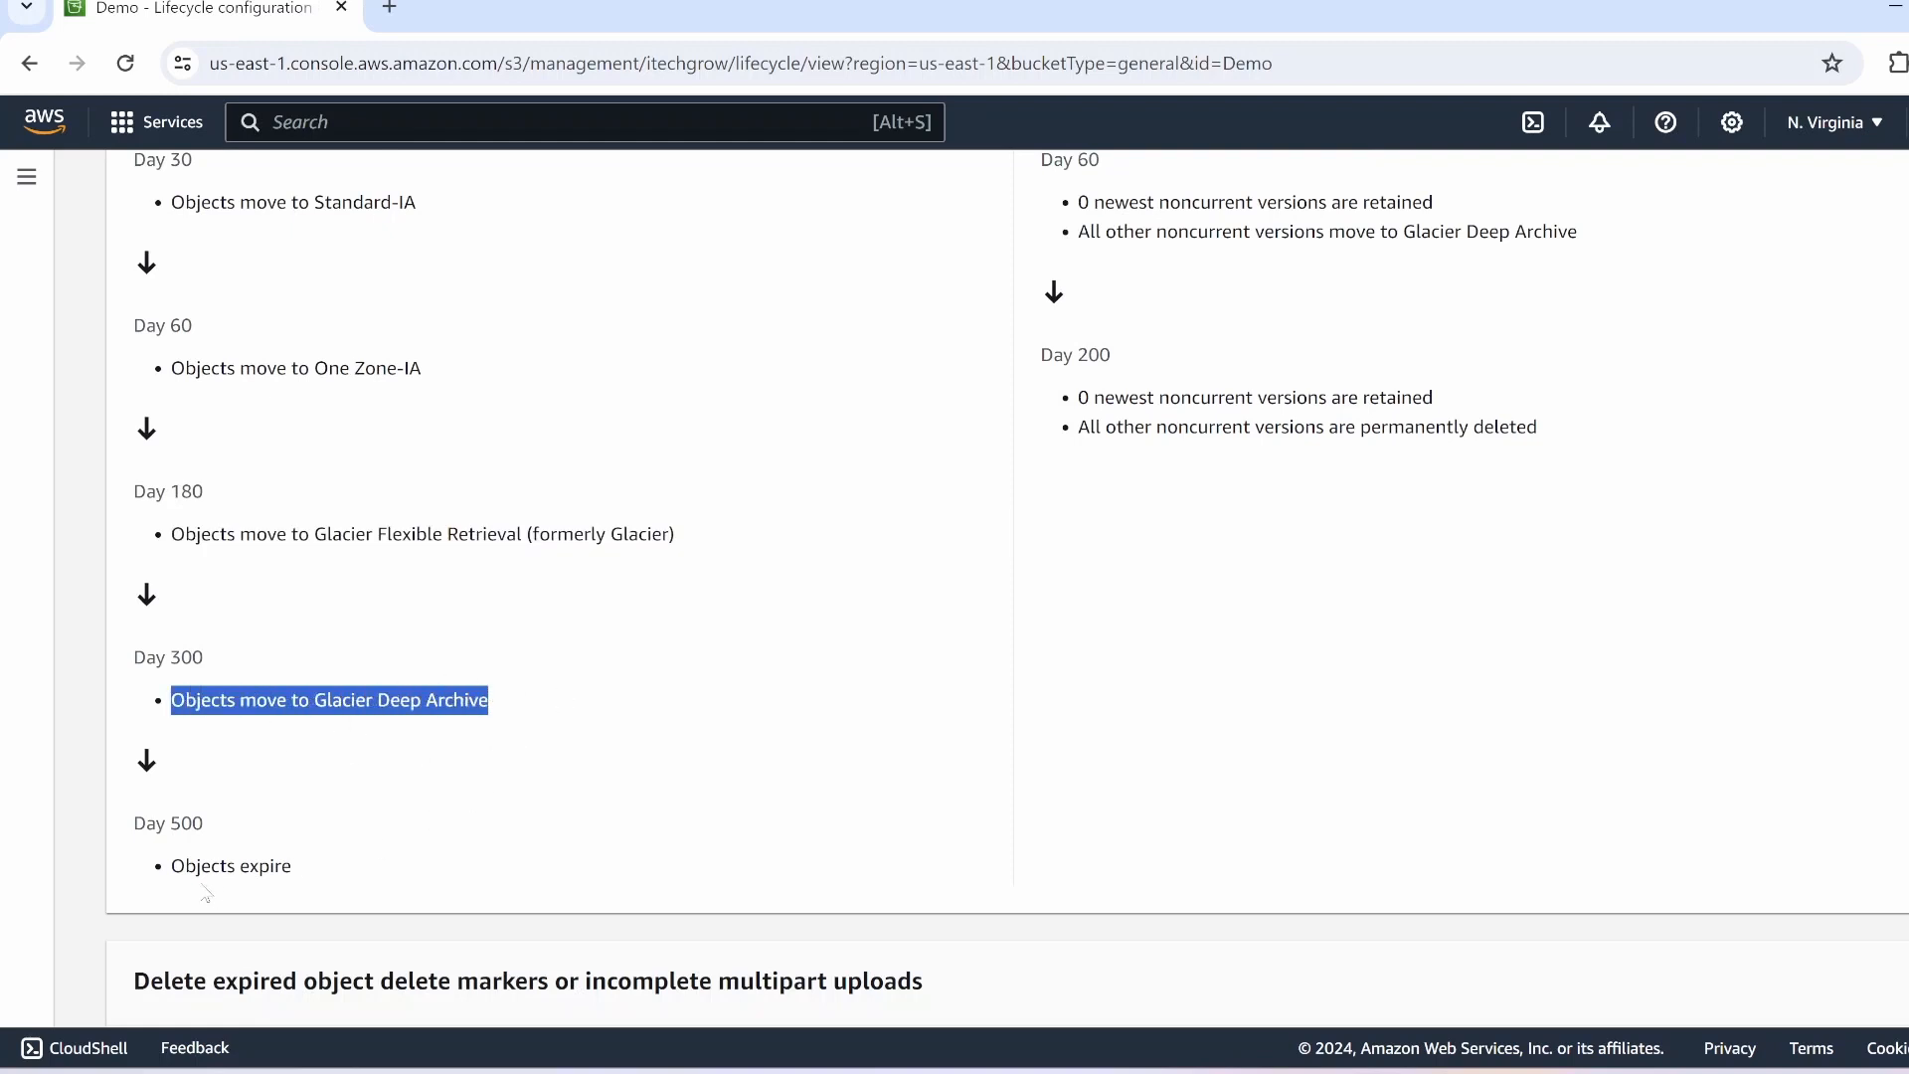
drag(171, 864, 380, 867)
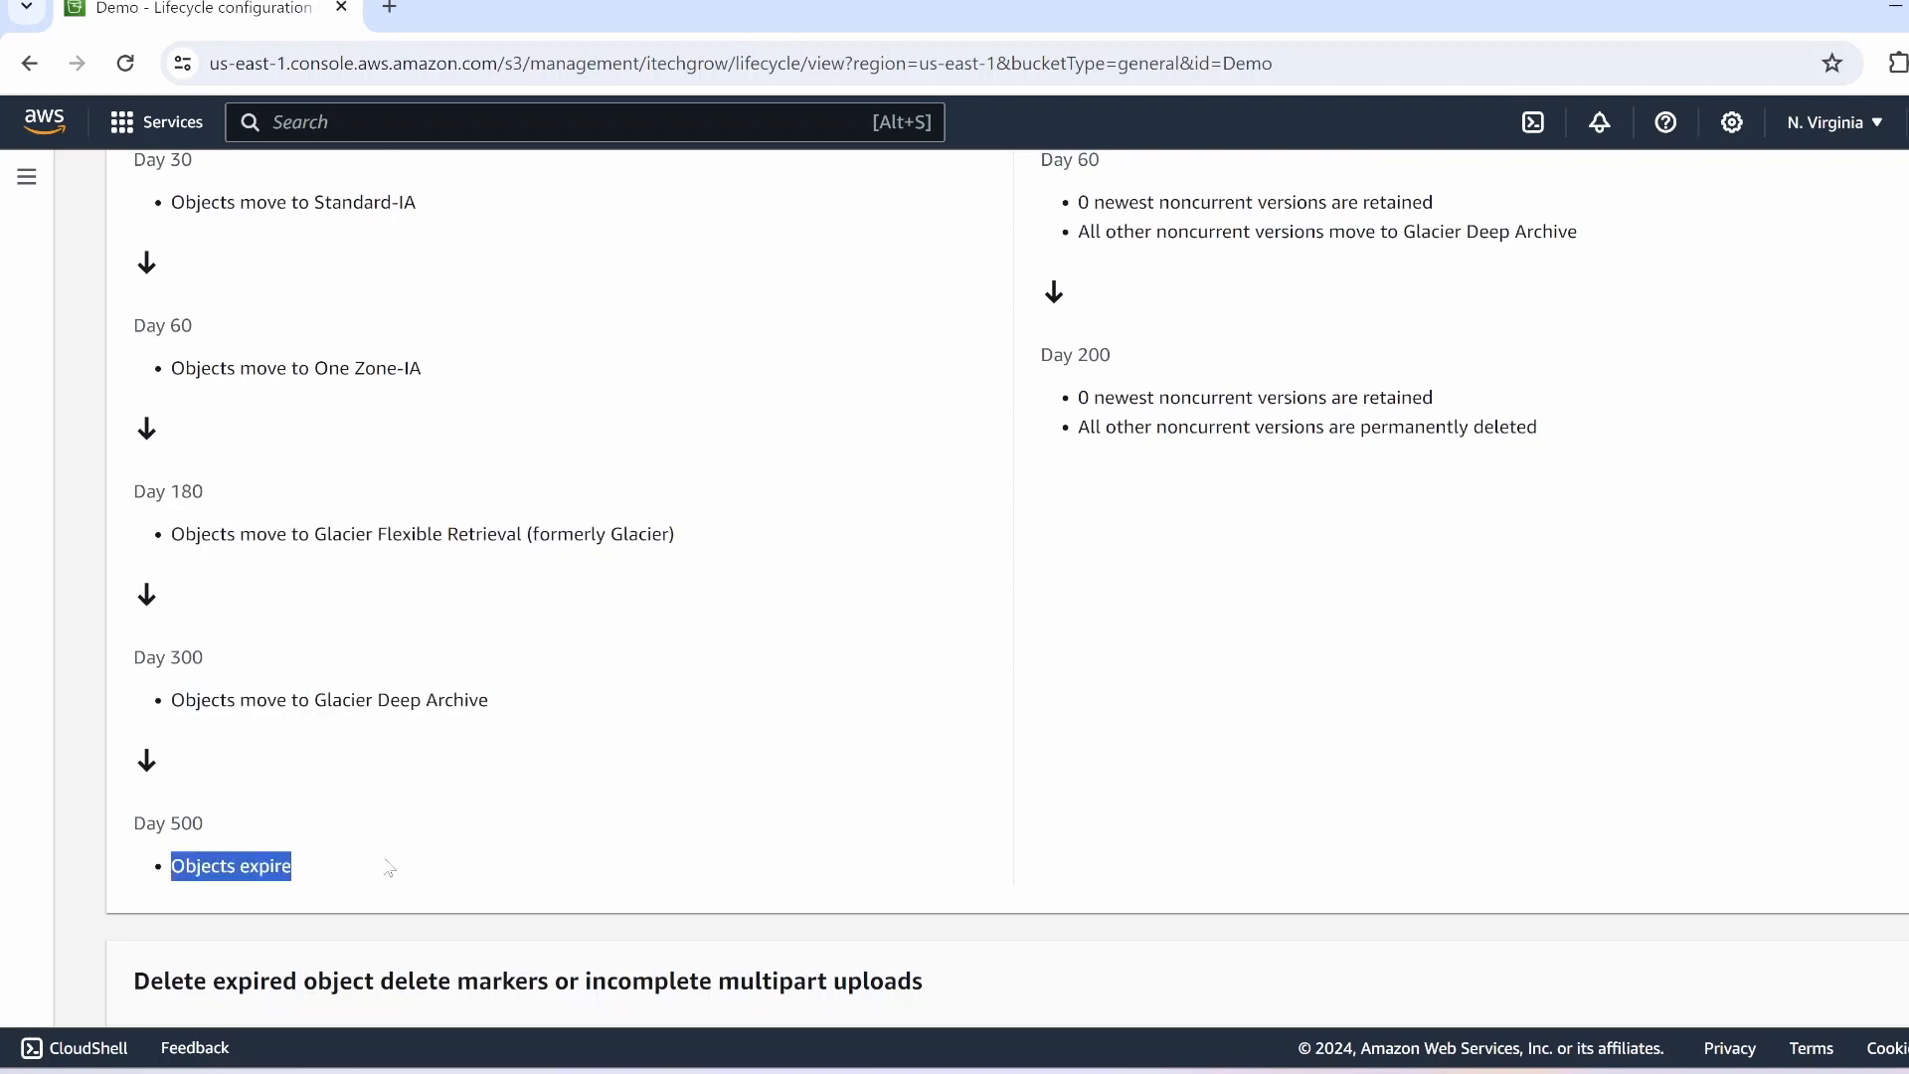
Step: Examine the Demo rule's noncurrent version actions, covering the Glacier Deep Archive transition and the permanent deletion
scroll(626, 796, up, 5)
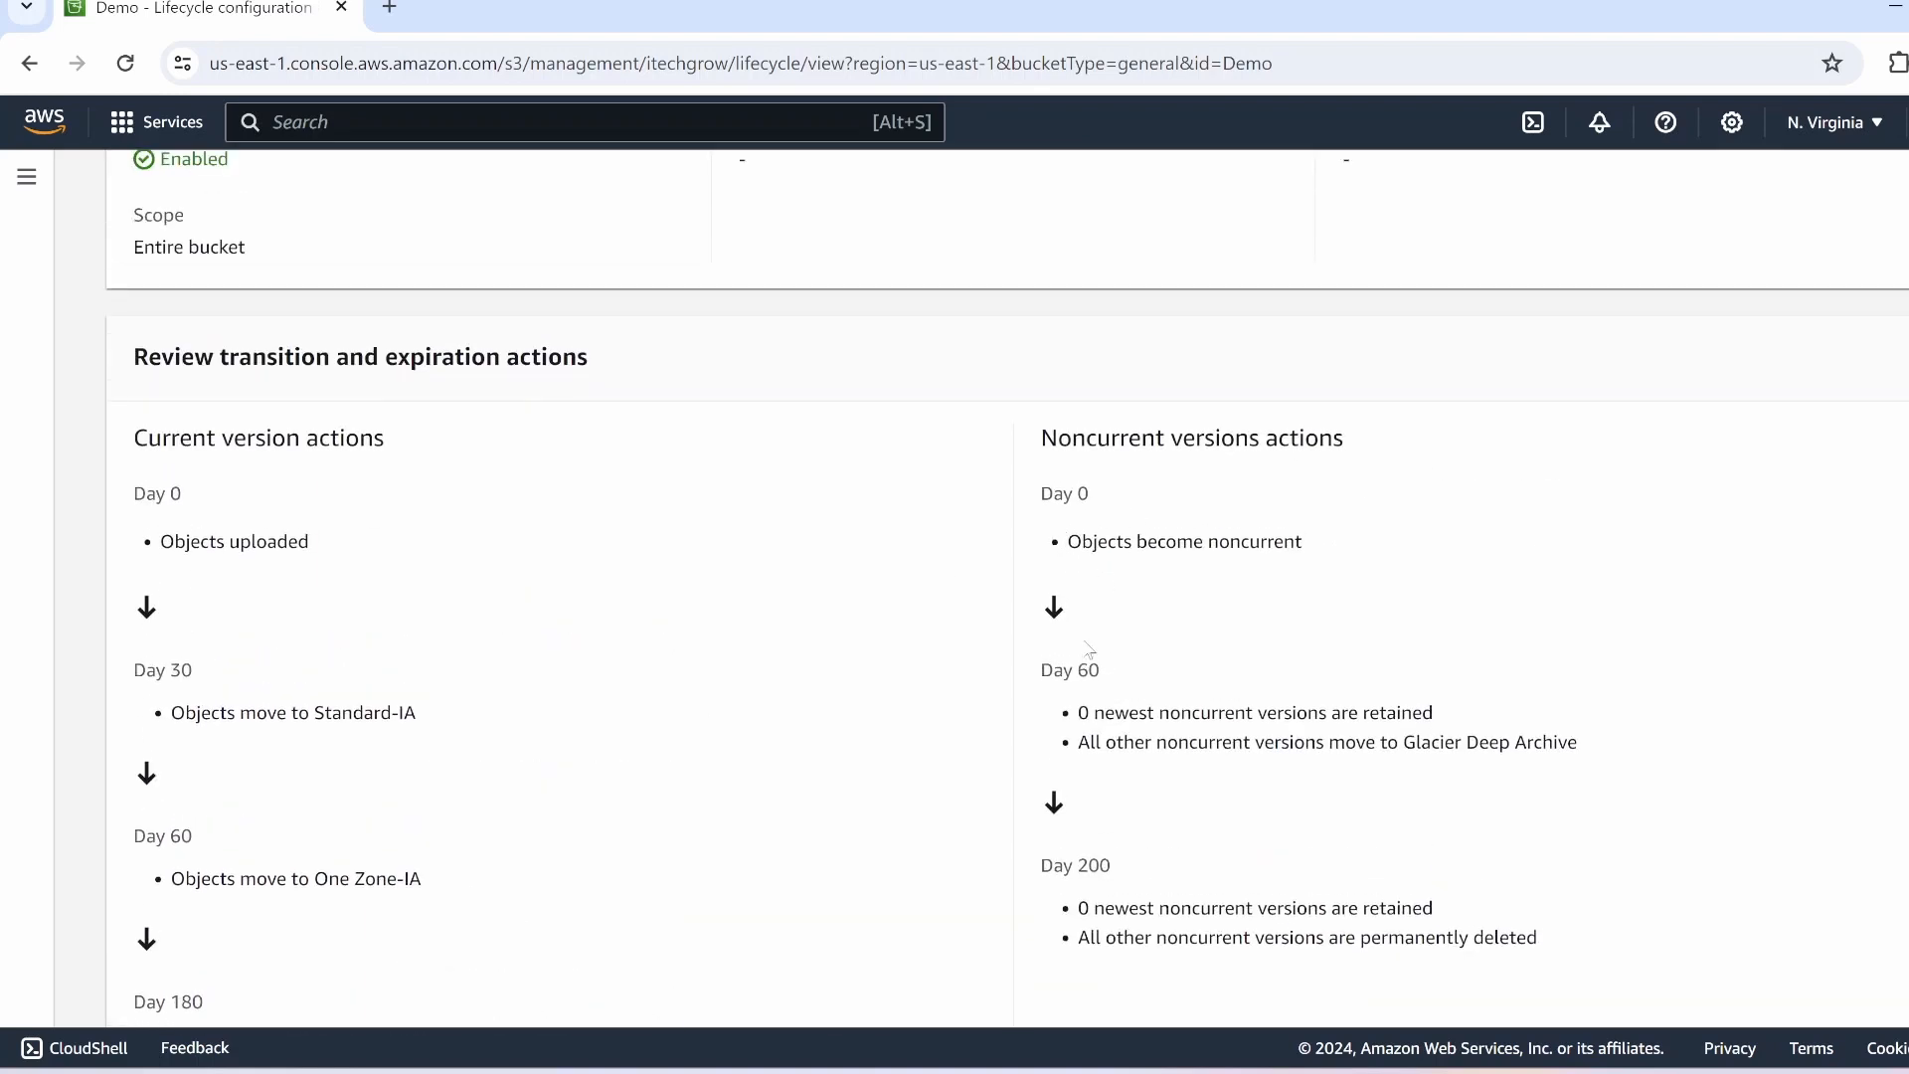
drag(1064, 669, 1617, 748)
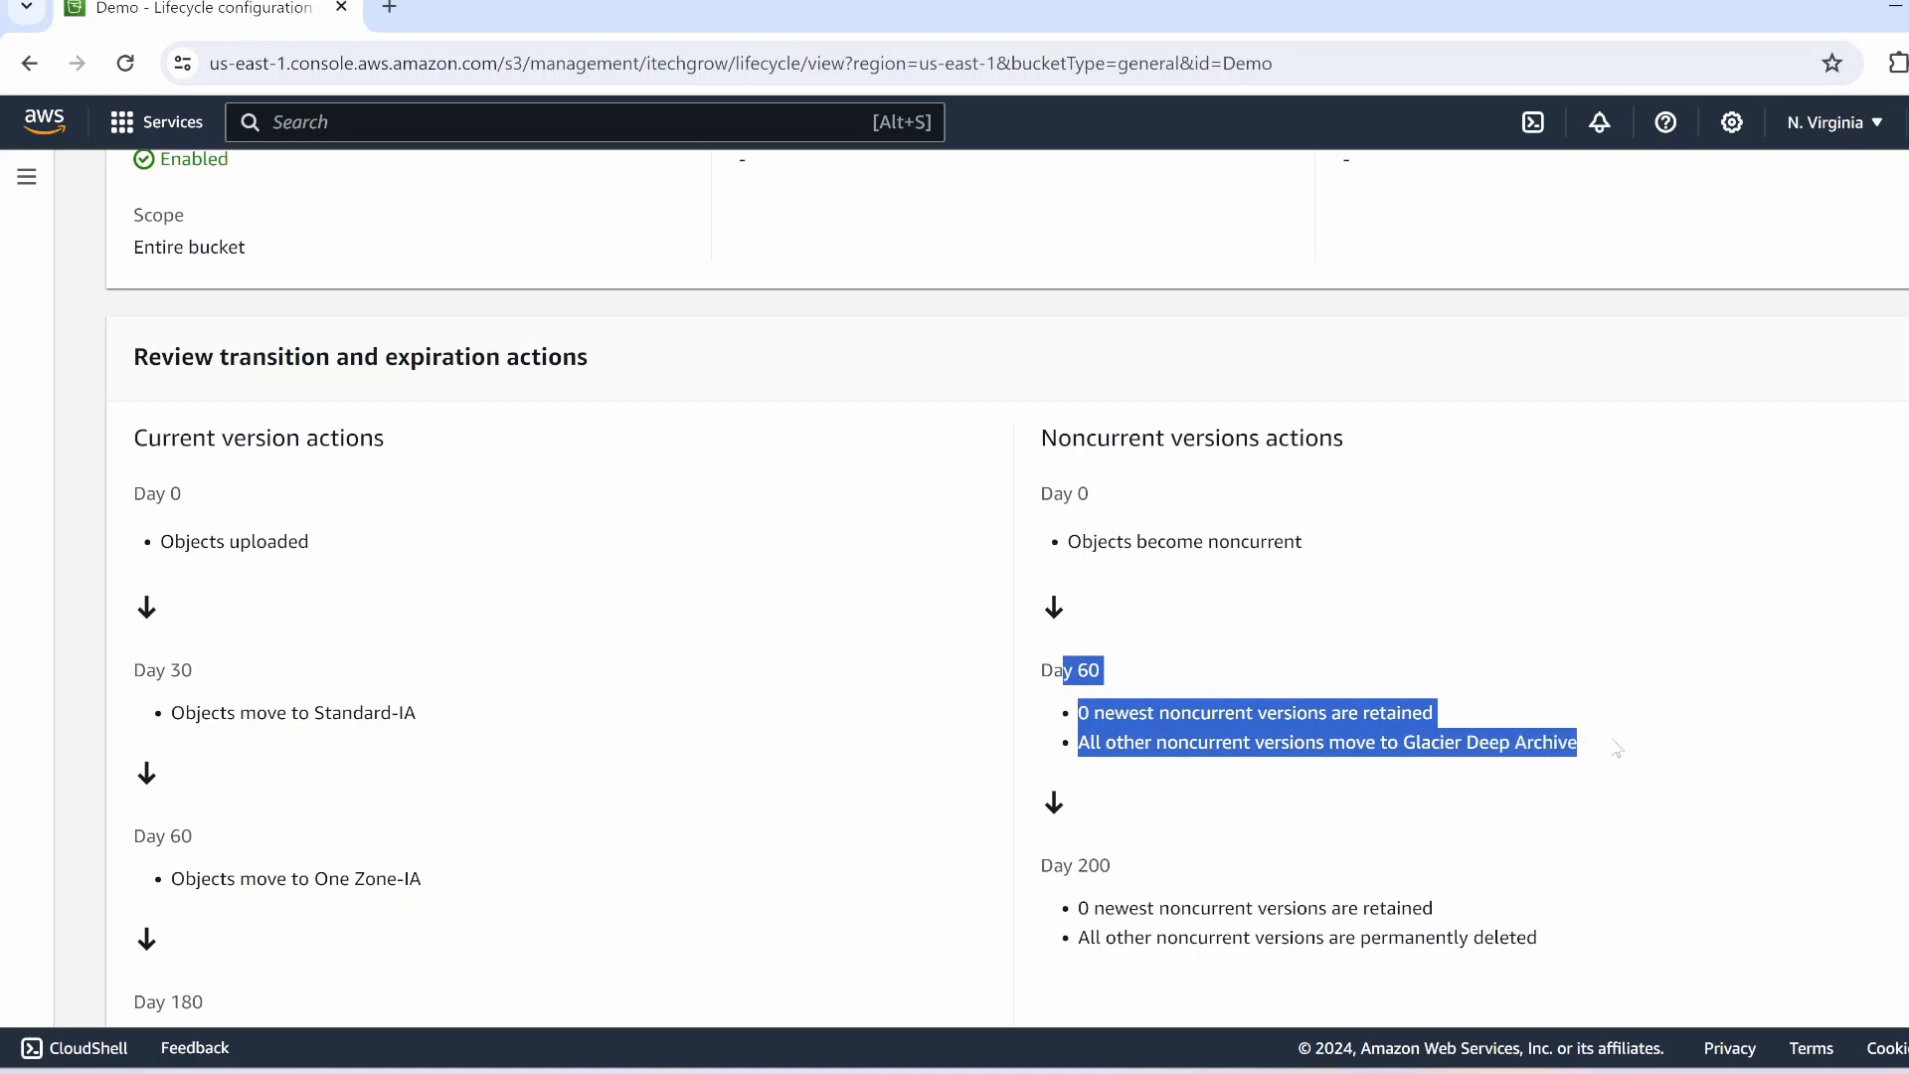
scroll(1618, 748, down, 2)
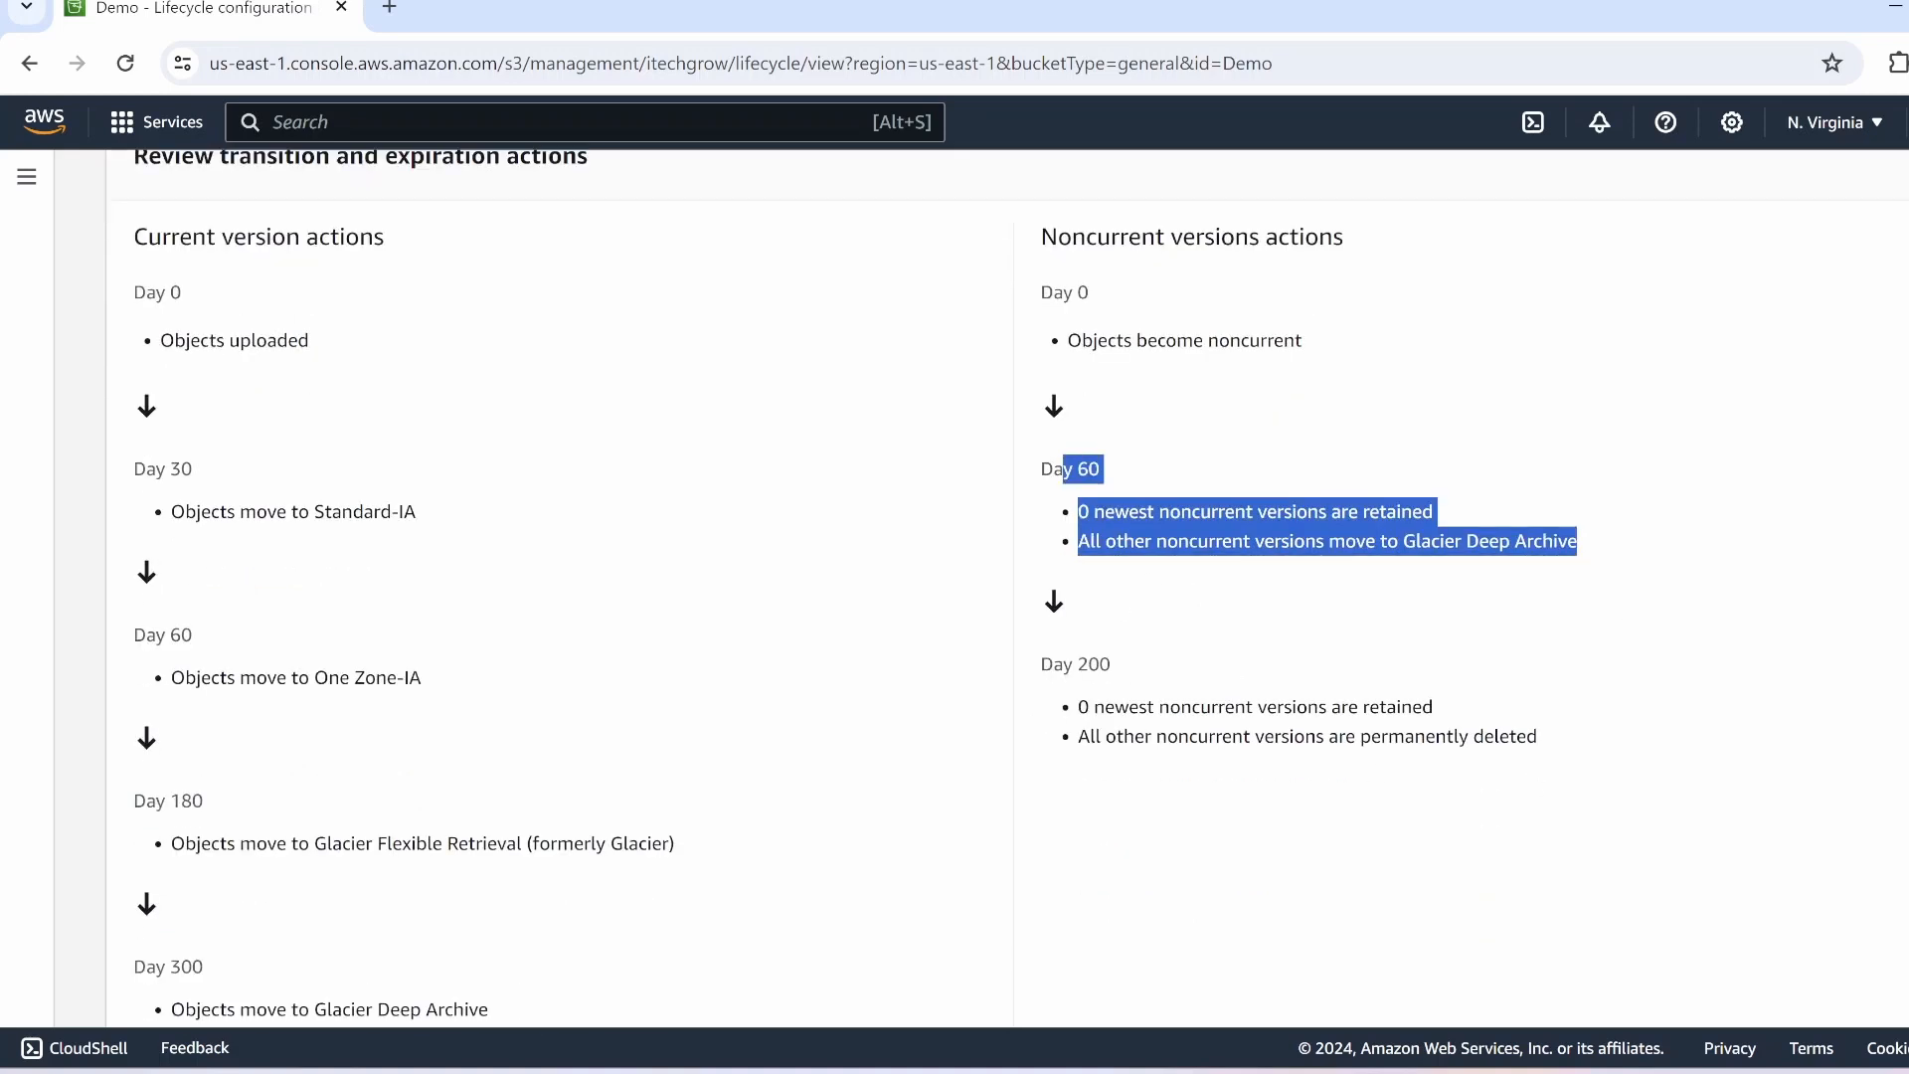
drag(1066, 710, 1577, 742)
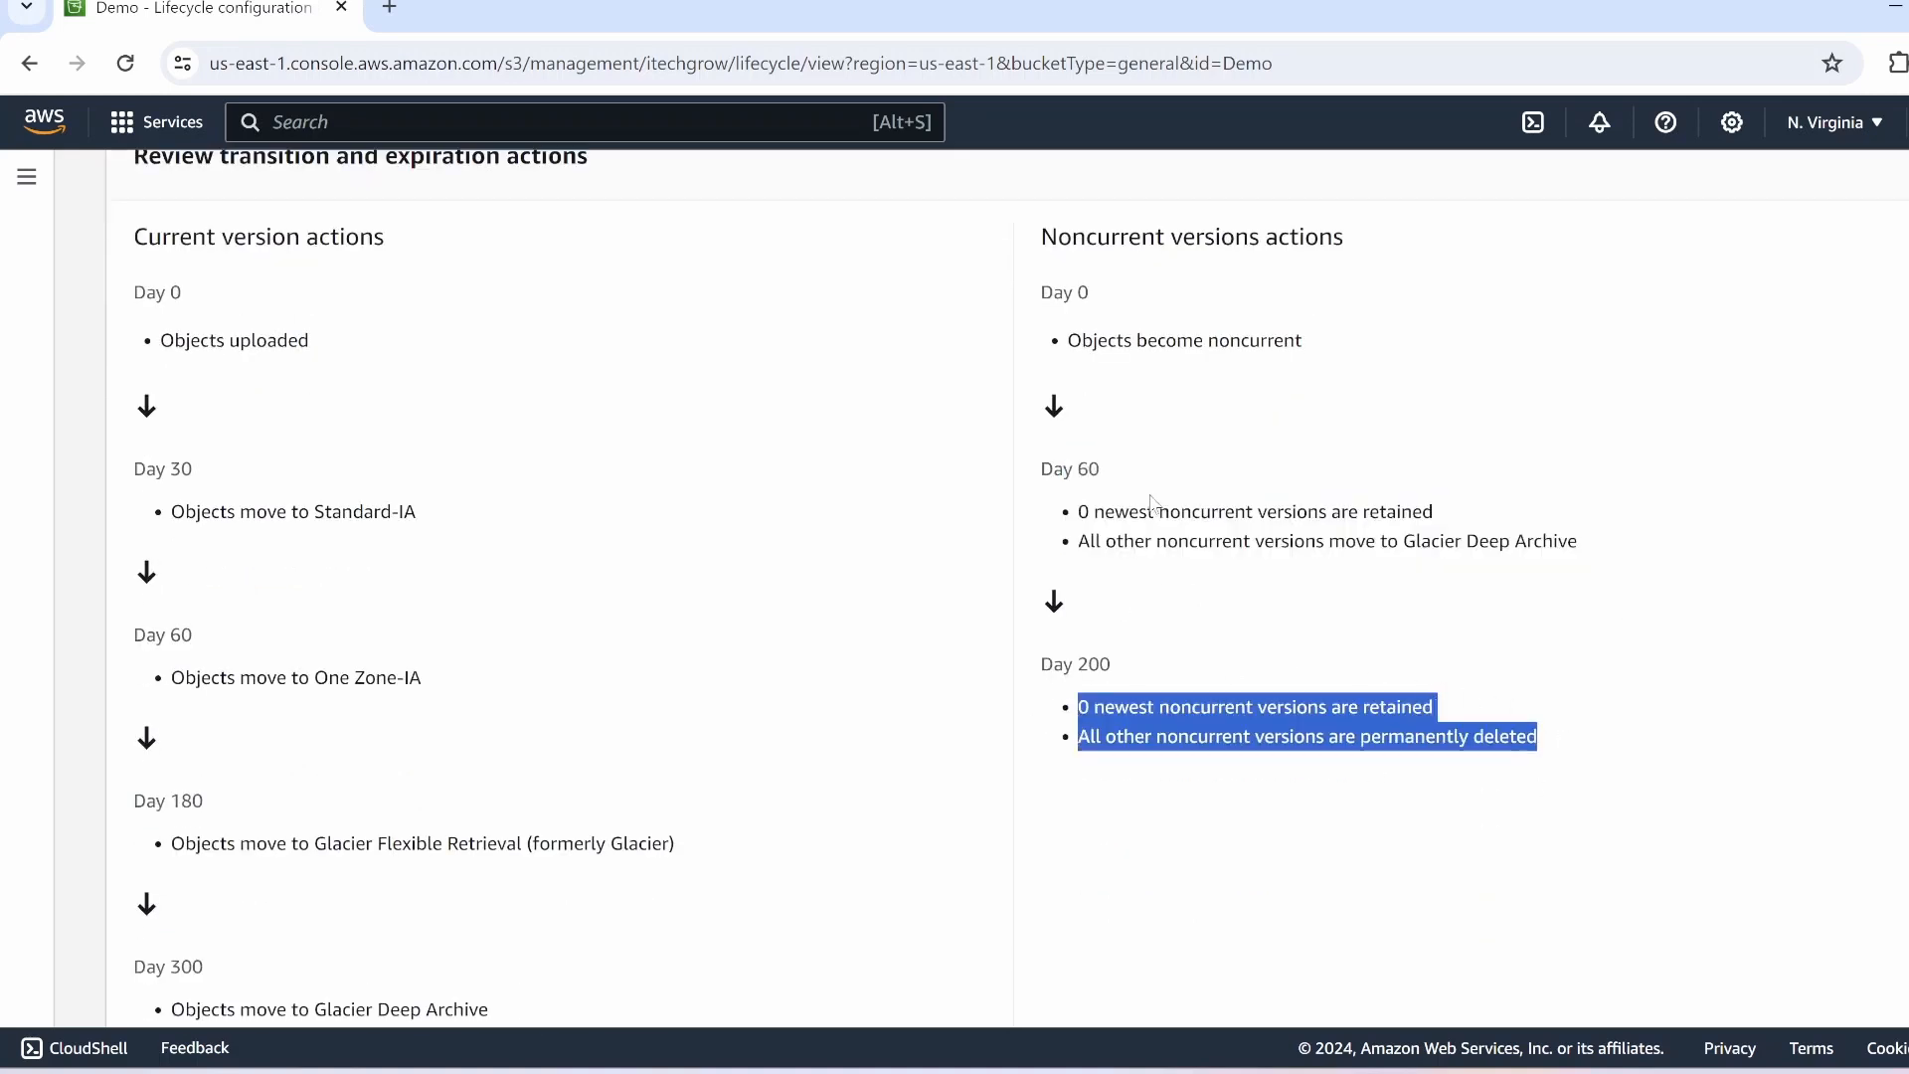
scroll(1153, 504, up, 5)
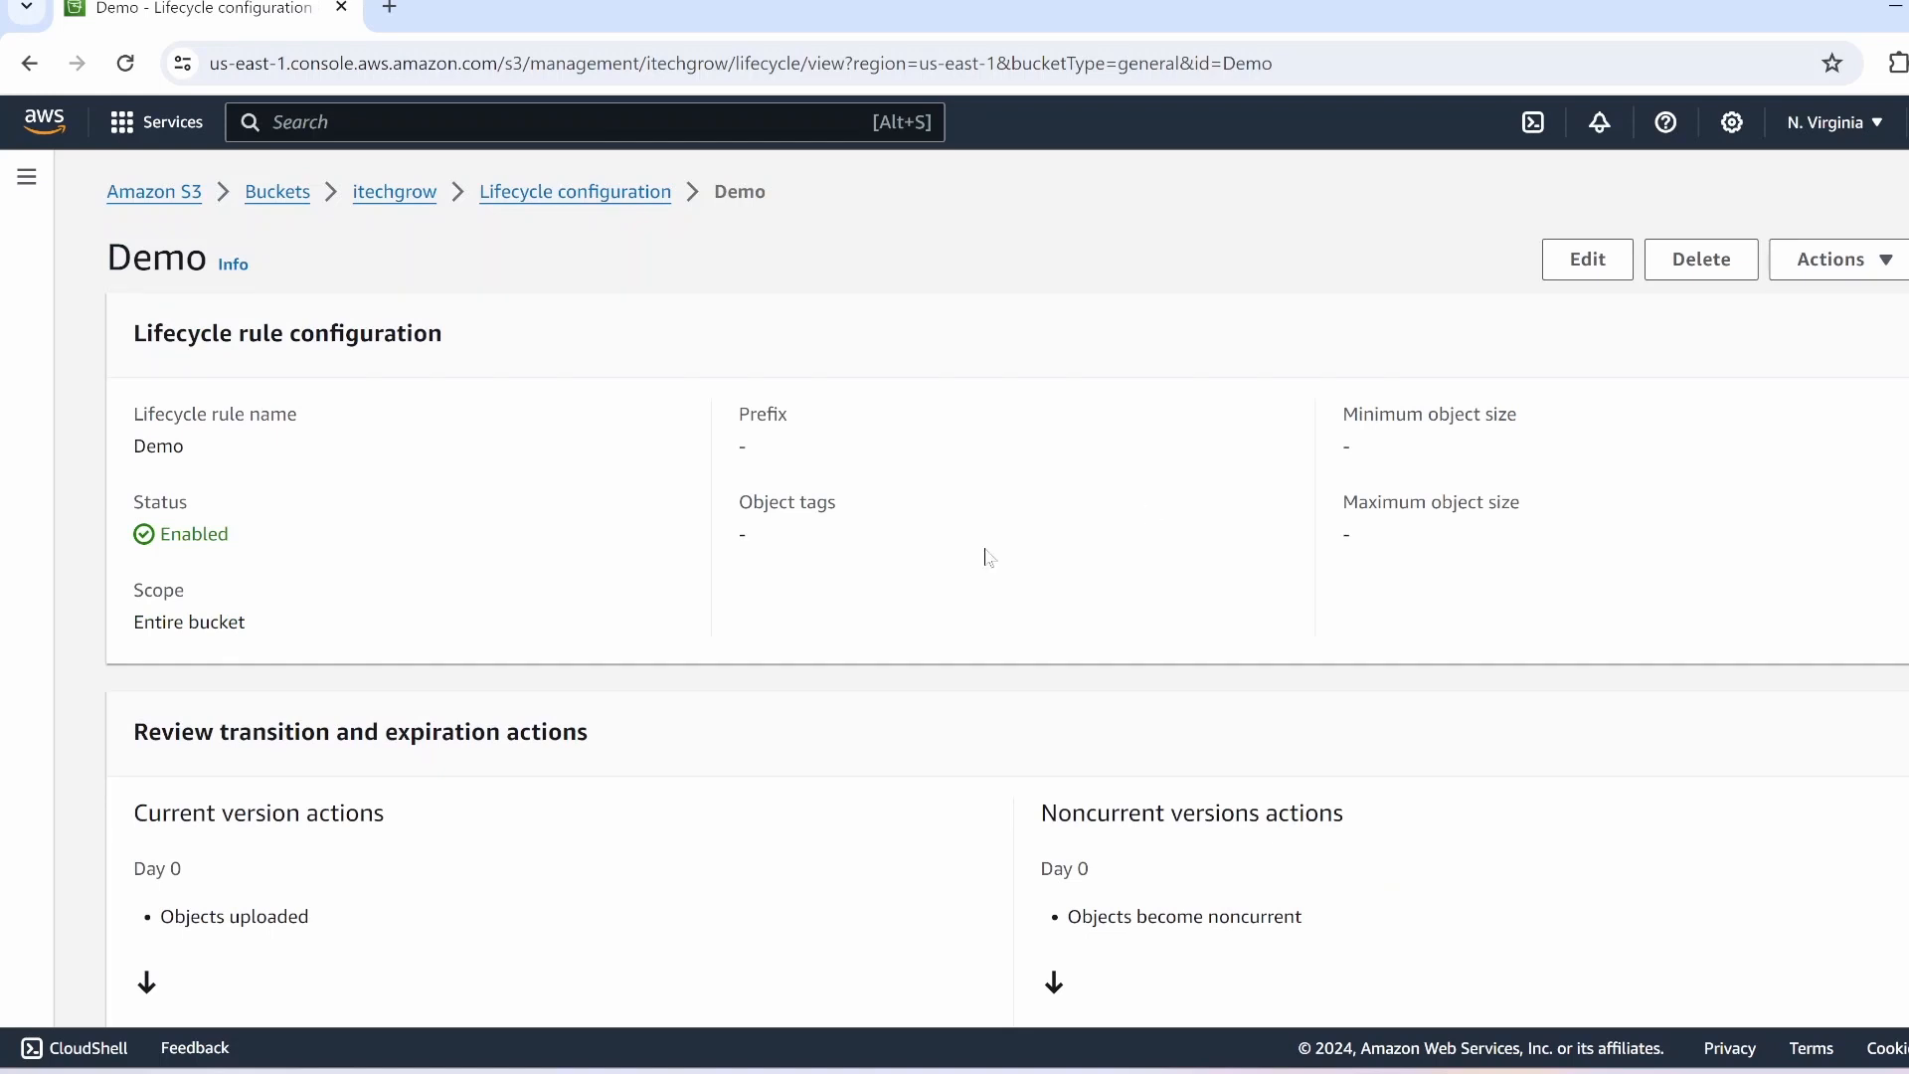